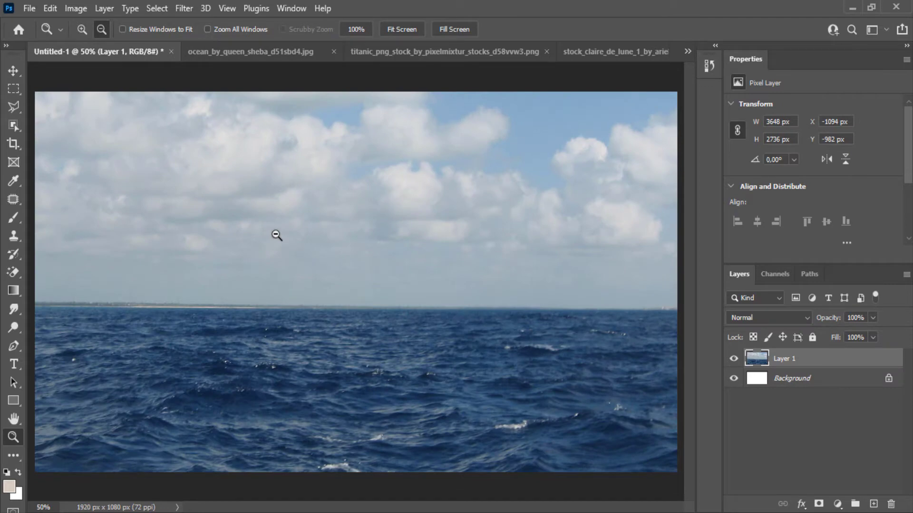
Scale the ocean layer to 55% and reposition it so it covers the whole canvas.
{"action": "key", "text": "ctrl+t"}
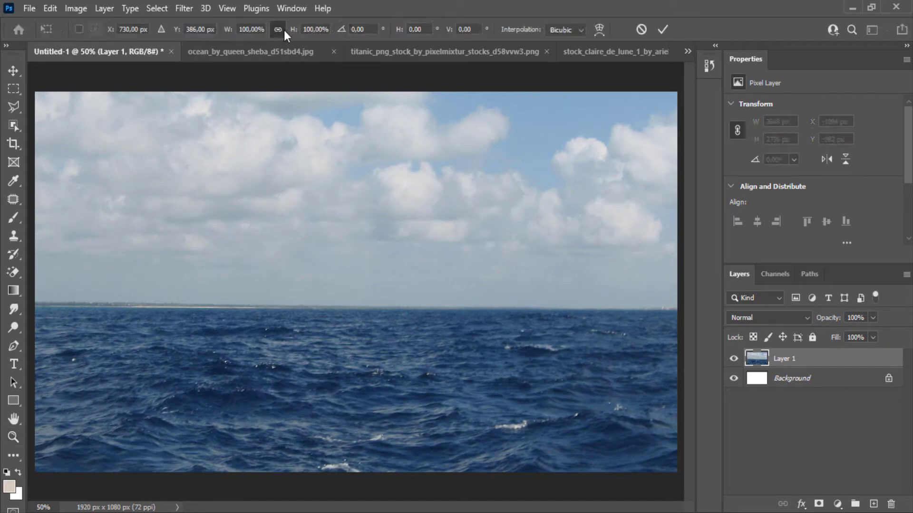
{"action": "left_click_drag", "start_coordinate": [230, 32], "coordinate": [200, 59]}
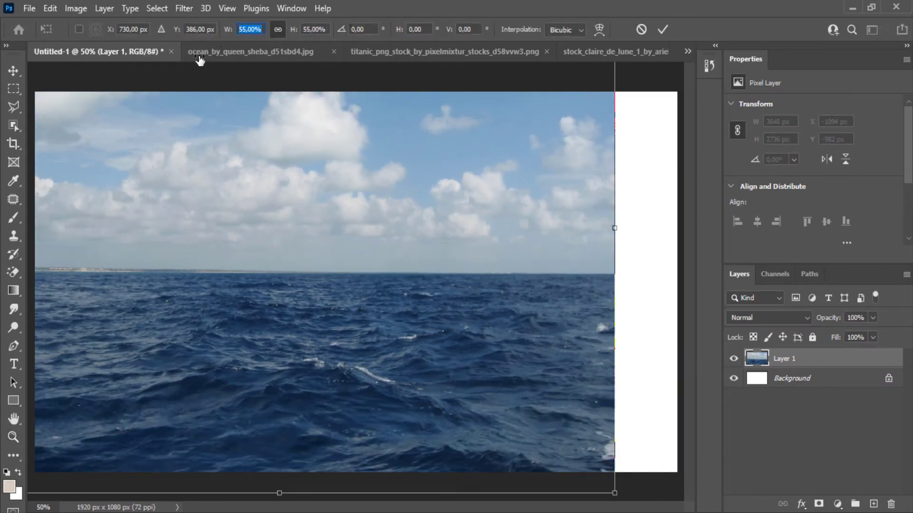
{"action": "left_click_drag", "start_coordinate": [168, 172], "coordinate": [252, 176]}
{"action": "mouse_move", "coordinate": [231, 31]}
{"action": "left_mouse_down"}
{"action": "mouse_move", "coordinate": [222, 40]}
{"action": "mouse_move", "coordinate": [232, 45]}
{"action": "left_mouse_up"}
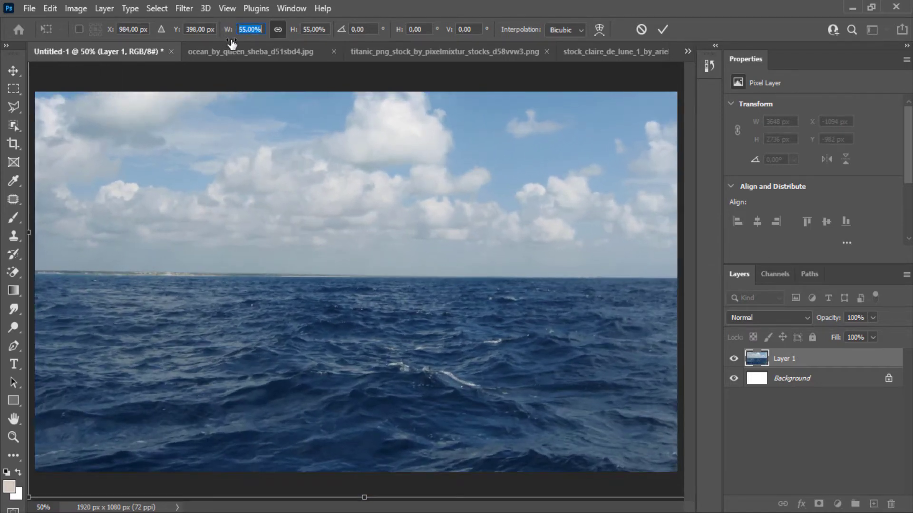
{"action": "left_click", "coordinate": [662, 30]}
Add a medium gray Solid Color fill layer and place it beneath the ocean layer.
{"action": "left_click", "coordinate": [838, 503]}
{"action": "left_click", "coordinate": [824, 250]}
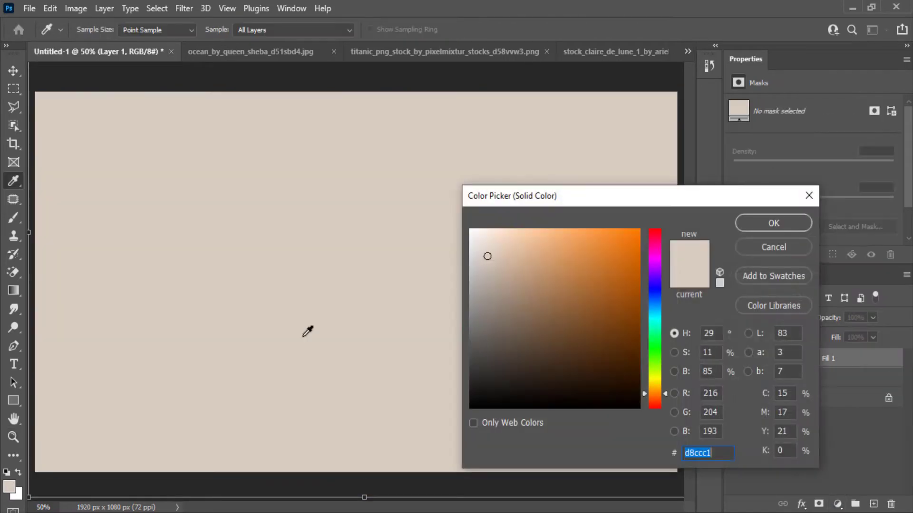
{"action": "left_click", "coordinate": [475, 327]}
{"action": "left_click", "coordinate": [474, 328]}
{"action": "key", "text": "z"}
{"action": "left_click", "coordinate": [774, 223]}
{"action": "left_click_drag", "start_coordinate": [825, 358], "coordinate": [825, 378]}
Add a mask to the ocean layer and paint out the sky down to the horizon with a soft black 190 px brush at 100% opacity.
{"action": "left_click", "coordinate": [808, 361]}
{"action": "left_click", "coordinate": [819, 503]}
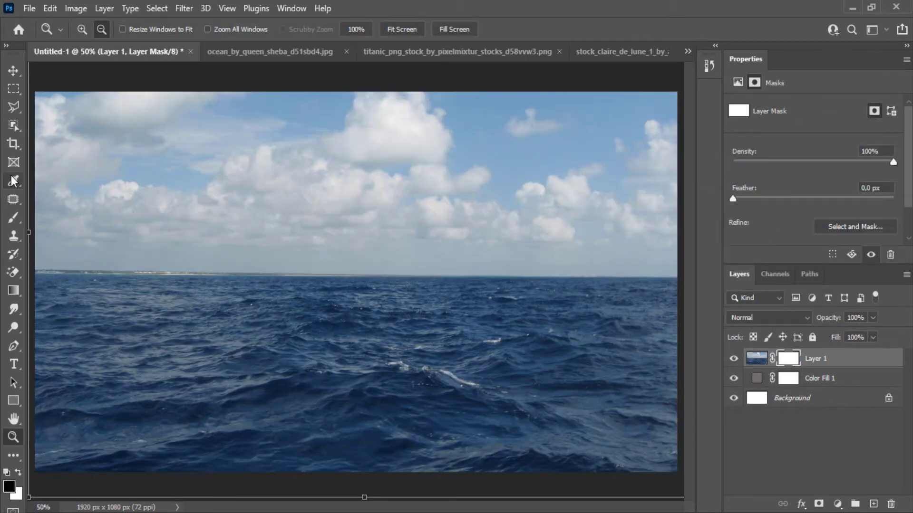
{"action": "key", "text": "d"}
{"action": "key", "text": "b"}
{"action": "right_click", "coordinate": [203, 218]}
{"action": "left_click_drag", "start_coordinate": [308, 251], "coordinate": [335, 249]}
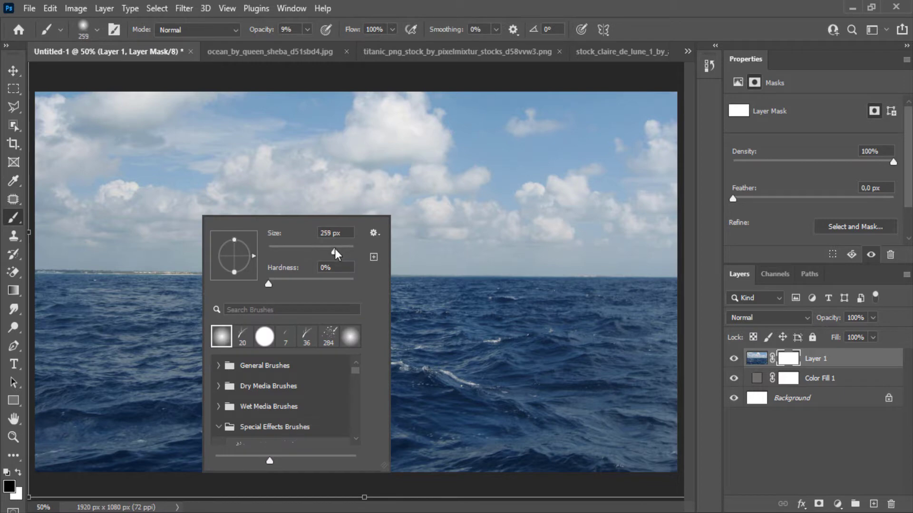
{"action": "left_click", "coordinate": [308, 29]}
{"action": "mouse_move", "coordinate": [675, 90]}
{"action": "left_mouse_down"}
{"action": "mouse_move", "coordinate": [45, 102]}
{"action": "mouse_move", "coordinate": [689, 112]}
{"action": "mouse_move", "coordinate": [483, 156]}
{"action": "mouse_move", "coordinate": [9, 178]}
{"action": "mouse_move", "coordinate": [707, 200]}
{"action": "mouse_move", "coordinate": [49, 220]}
{"action": "mouse_move", "coordinate": [693, 224]}
{"action": "mouse_move", "coordinate": [44, 230]}
{"action": "mouse_move", "coordinate": [183, 227]}
{"action": "left_mouse_up"}
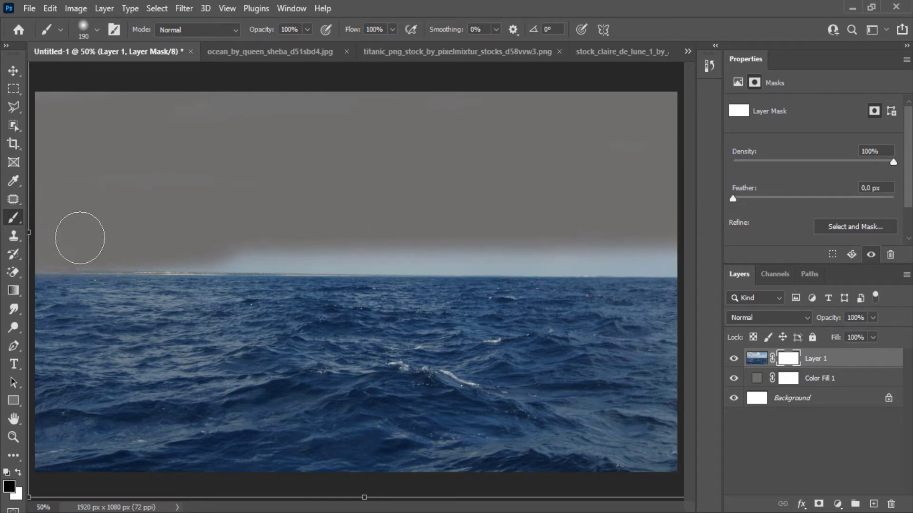
{"action": "mouse_move", "coordinate": [78, 238]}
{"action": "left_mouse_down"}
{"action": "mouse_move", "coordinate": [377, 231]}
{"action": "mouse_move", "coordinate": [305, 226]}
{"action": "mouse_move", "coordinate": [312, 230]}
{"action": "mouse_move", "coordinate": [125, 230]}
{"action": "mouse_move", "coordinate": [132, 237]}
{"action": "mouse_move", "coordinate": [464, 233]}
{"action": "mouse_move", "coordinate": [631, 242]}
{"action": "mouse_move", "coordinate": [309, 240]}
{"action": "mouse_move", "coordinate": [709, 245]}
{"action": "left_mouse_up"}
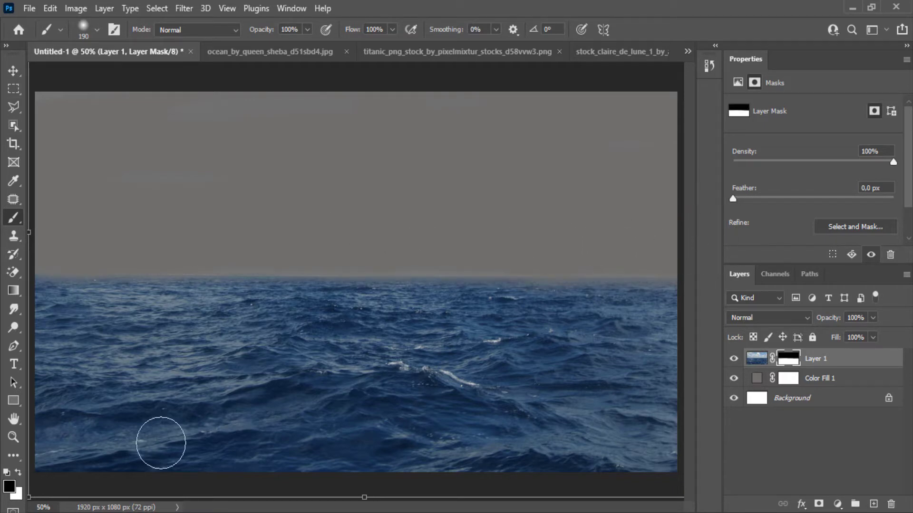
Close the ocean source image, copy the sinking ship into the composition, and move it up toward the horizon.
{"action": "left_click", "coordinate": [276, 52]}
{"action": "left_click", "coordinate": [369, 51]}
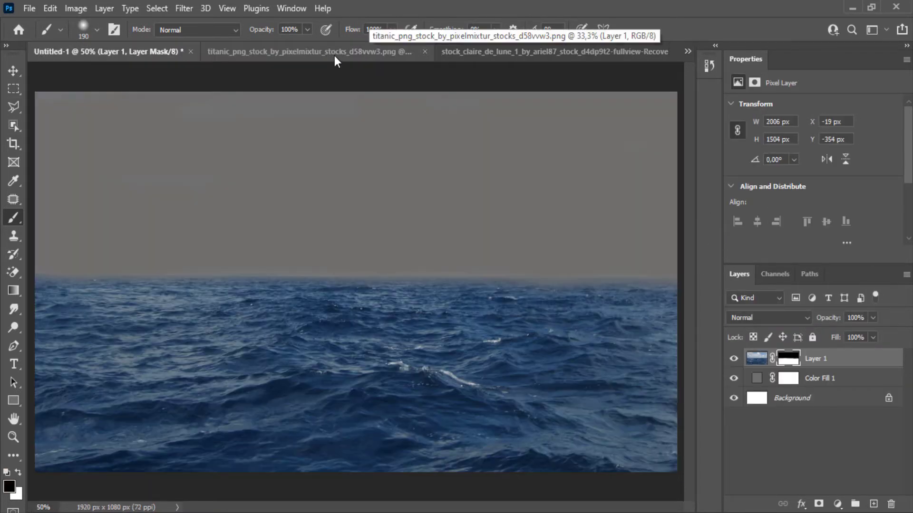
{"action": "left_click", "coordinate": [335, 52]}
{"action": "left_click_drag", "start_coordinate": [808, 366], "coordinate": [243, 241]}
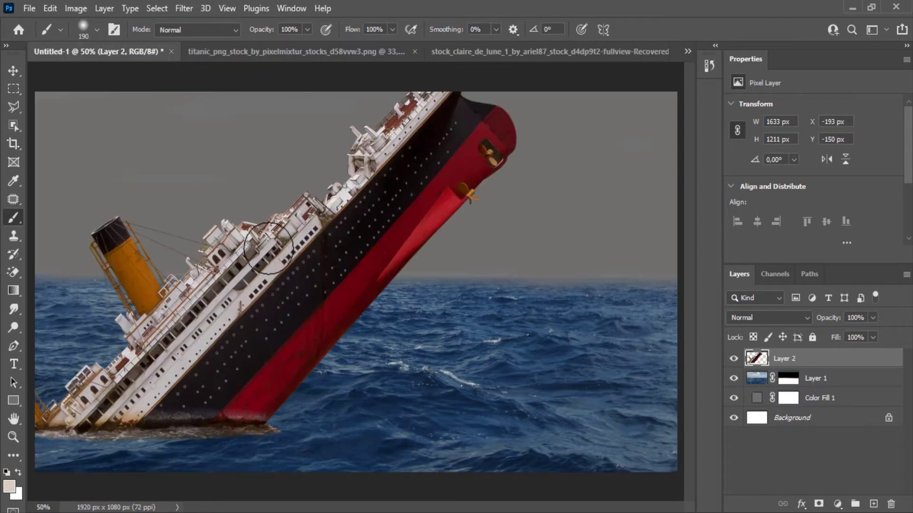
{"action": "left_click", "coordinate": [14, 71]}
{"action": "left_click_drag", "start_coordinate": [211, 333], "coordinate": [323, 264]}
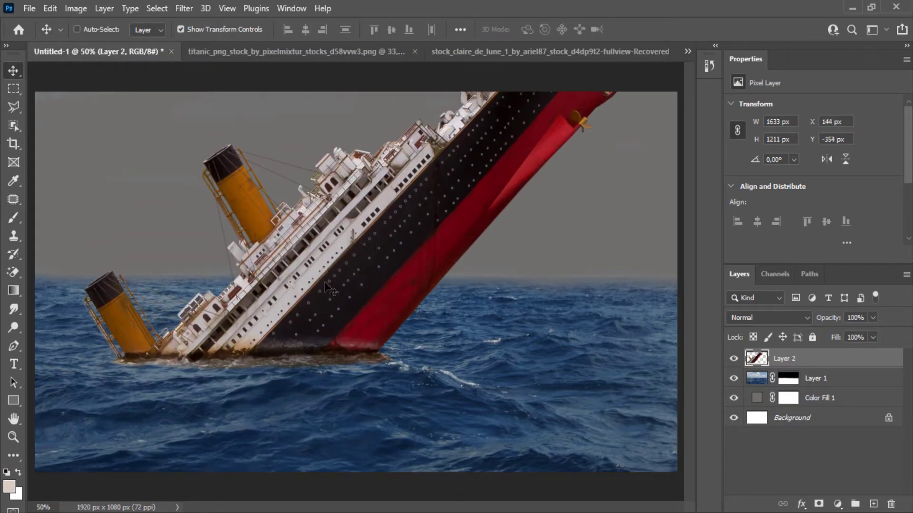
Scale the ship to about 54%, place it on the horizon, and move its layer beneath the ocean layer.
{"action": "left_click", "coordinate": [51, 8]}
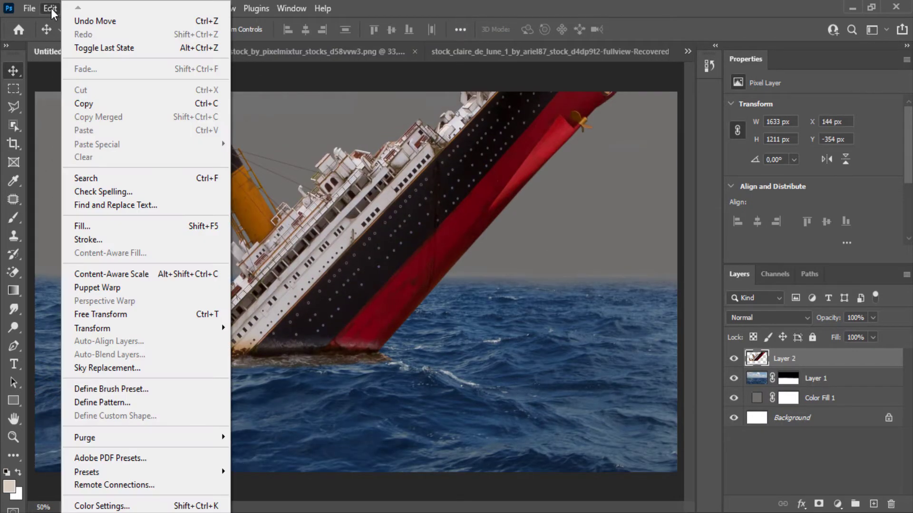
{"action": "left_click", "coordinate": [100, 314]}
{"action": "left_click_drag", "start_coordinate": [85, 381], "coordinate": [323, 160]}
{"action": "left_click_drag", "start_coordinate": [435, 119], "coordinate": [328, 217]}
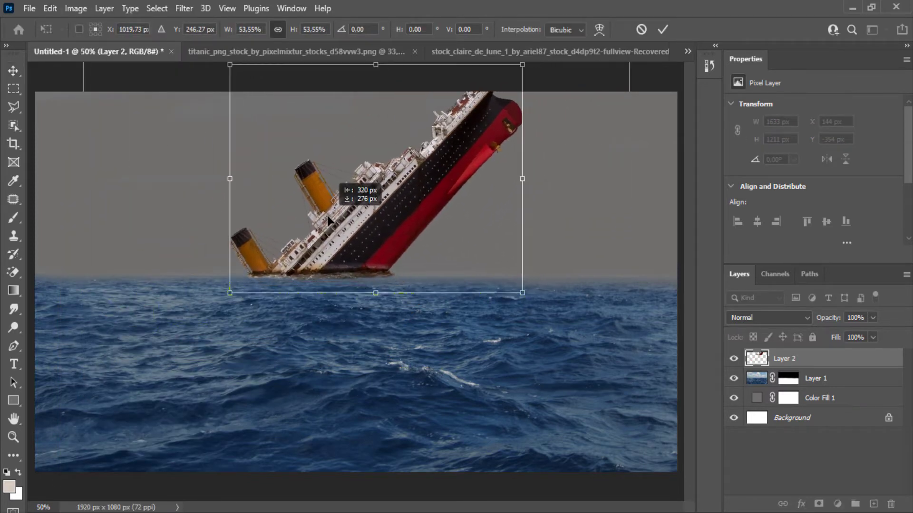
{"action": "left_click_drag", "start_coordinate": [811, 362], "coordinate": [807, 389]}
{"action": "mouse_move", "coordinate": [350, 210]}
{"action": "left_mouse_down"}
{"action": "mouse_move", "coordinate": [356, 203]}
{"action": "mouse_move", "coordinate": [342, 215]}
{"action": "left_mouse_up"}
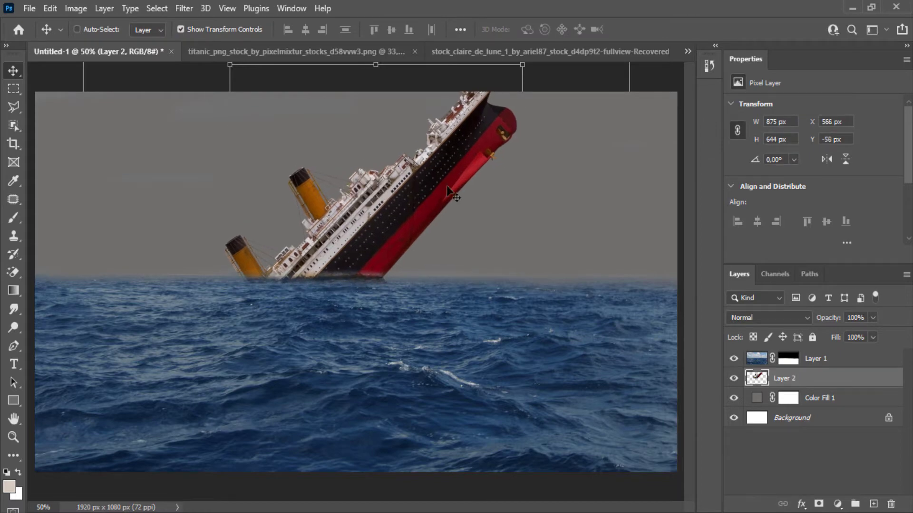
Scale the ship to about 86% so it fits inside the canvas, keeping its base at the horizon.
{"action": "left_click_drag", "start_coordinate": [517, 71], "coordinate": [481, 94]}
{"action": "left_click_drag", "start_coordinate": [392, 181], "coordinate": [396, 183]}
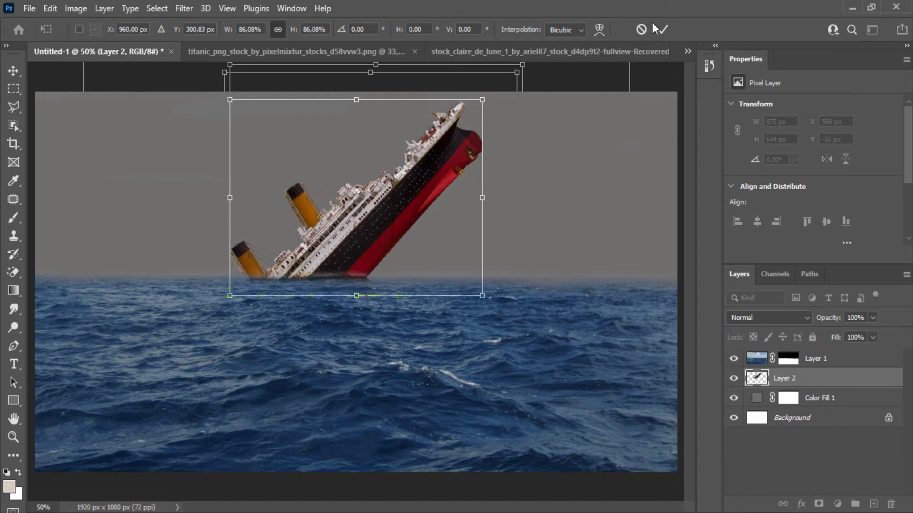
{"action": "left_click", "coordinate": [662, 30]}
Close the Titanic source image and bring the woman with the umbrella into the composition, centered above the ocean layer.
{"action": "left_click", "coordinate": [409, 52]}
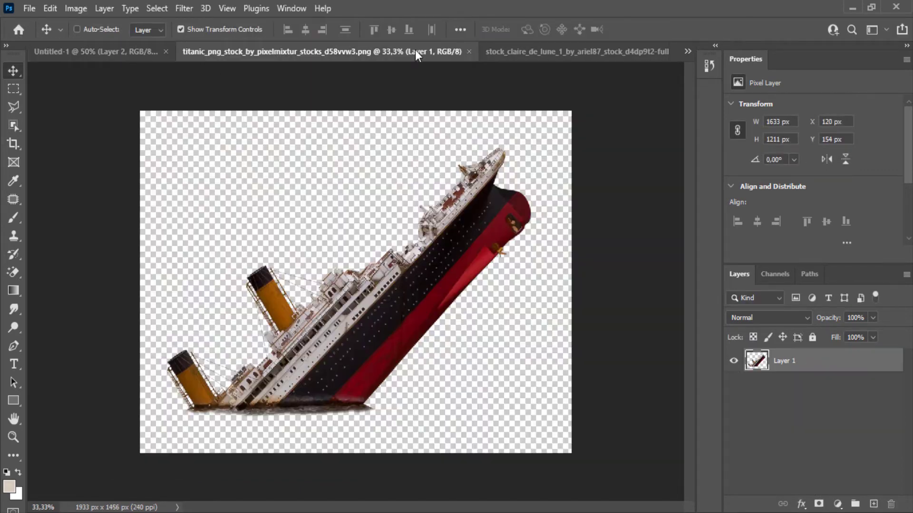
{"action": "left_click", "coordinate": [415, 51]}
{"action": "left_click", "coordinate": [468, 52]}
{"action": "left_click_drag", "start_coordinate": [790, 363], "coordinate": [366, 347]}
{"action": "left_click_drag", "start_coordinate": [784, 378], "coordinate": [785, 356]}
{"action": "left_click_drag", "start_coordinate": [425, 256], "coordinate": [432, 209]}
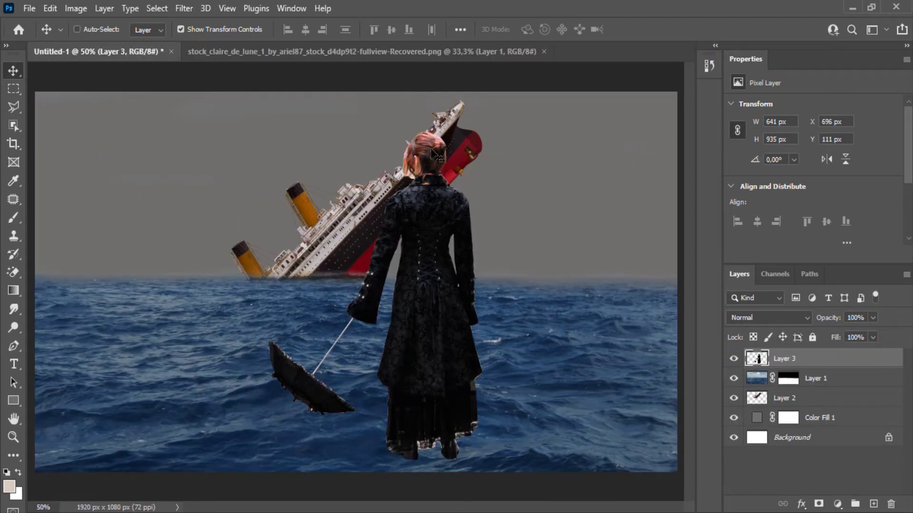
Close the woman's source image and open the dupont_mansion_stock_22 boat photo from the 099 folder in File Explorer.
{"action": "left_click", "coordinate": [429, 54]}
{"action": "left_click", "coordinate": [544, 51]}
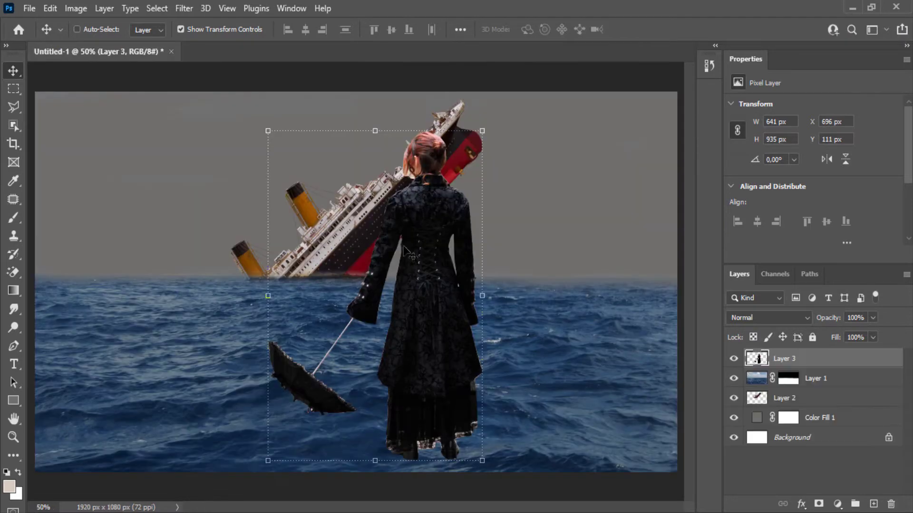
{"action": "key", "text": "alt+Tab"}
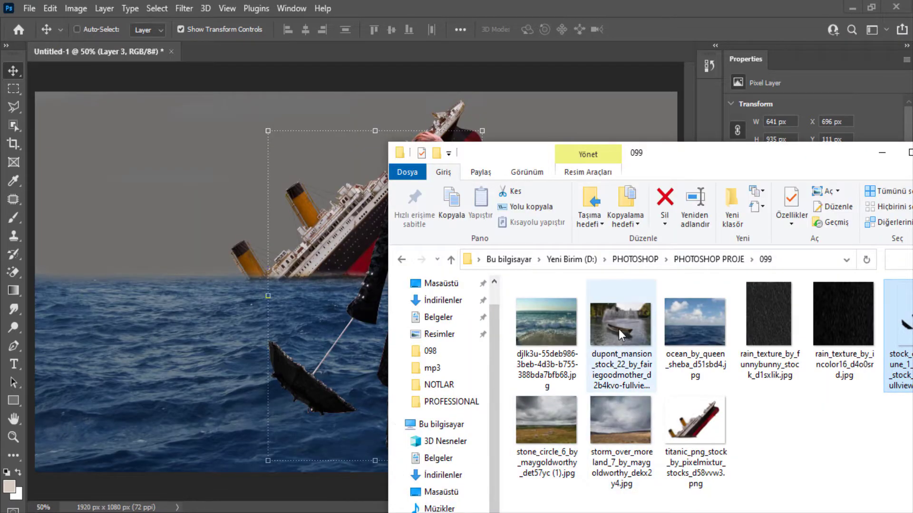
{"action": "left_click_drag", "start_coordinate": [621, 335], "coordinate": [496, 53]}
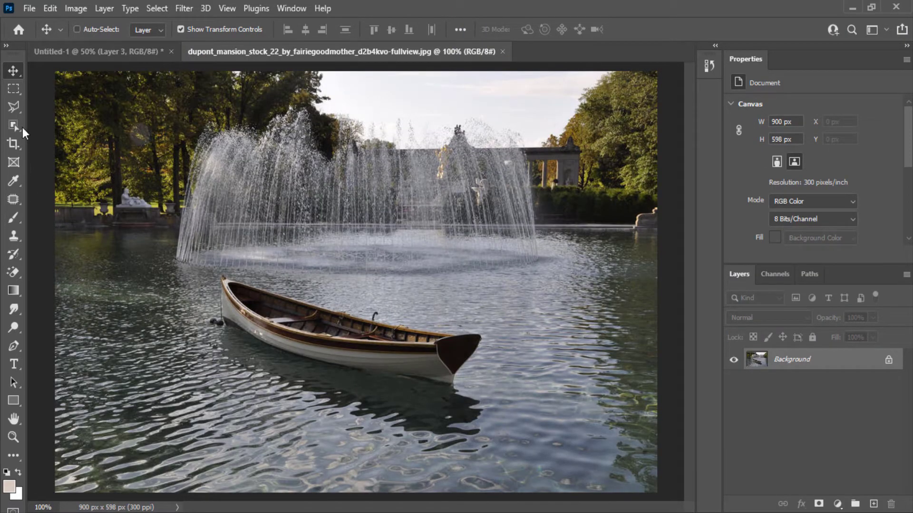
Select the rowing boat together with its reflection using the Object Selection tool.
{"action": "left_click", "coordinate": [21, 125]}
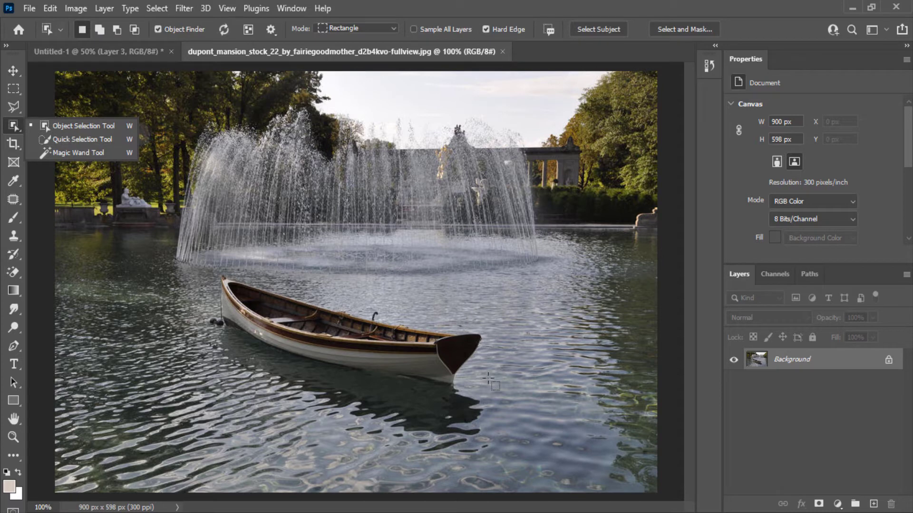
{"action": "left_click_drag", "start_coordinate": [199, 251], "coordinate": [500, 386]}
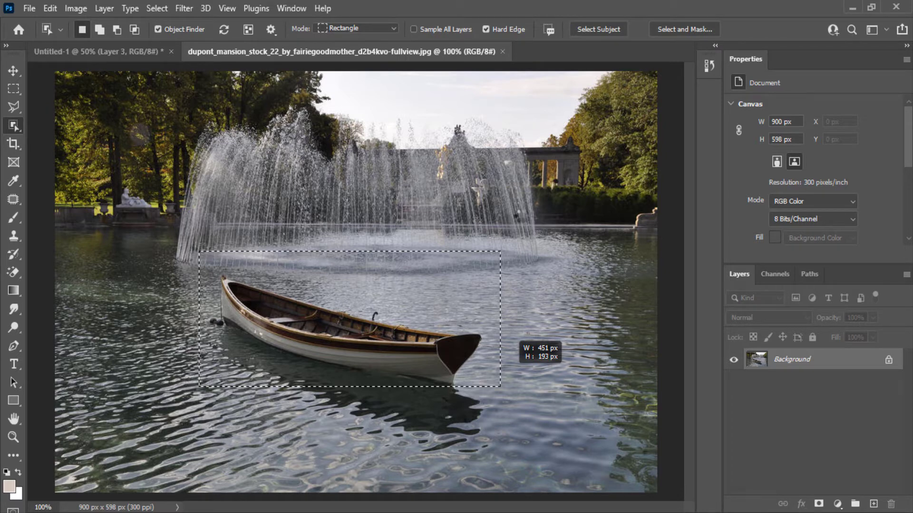
{"action": "left_click_drag", "start_coordinate": [500, 386], "coordinate": [500, 386]}
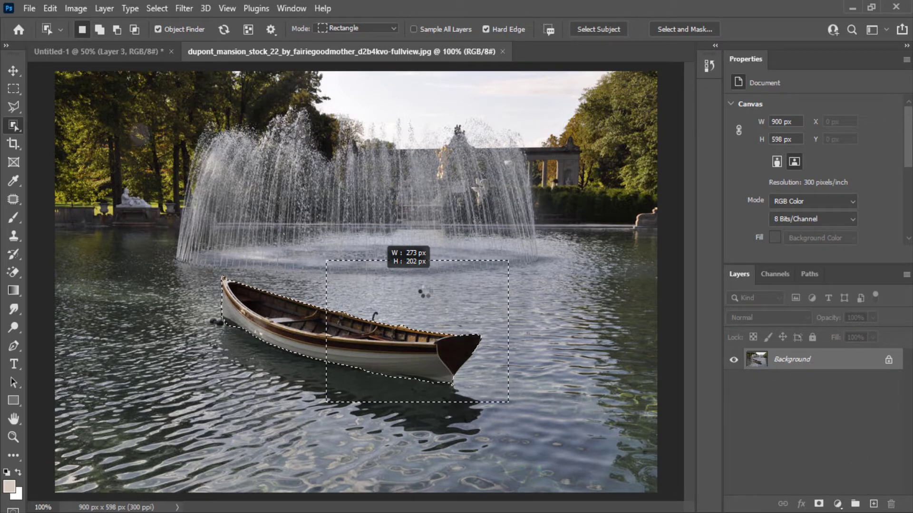
{"action": "left_click_drag", "start_coordinate": [516, 263], "coordinate": [200, 412]}
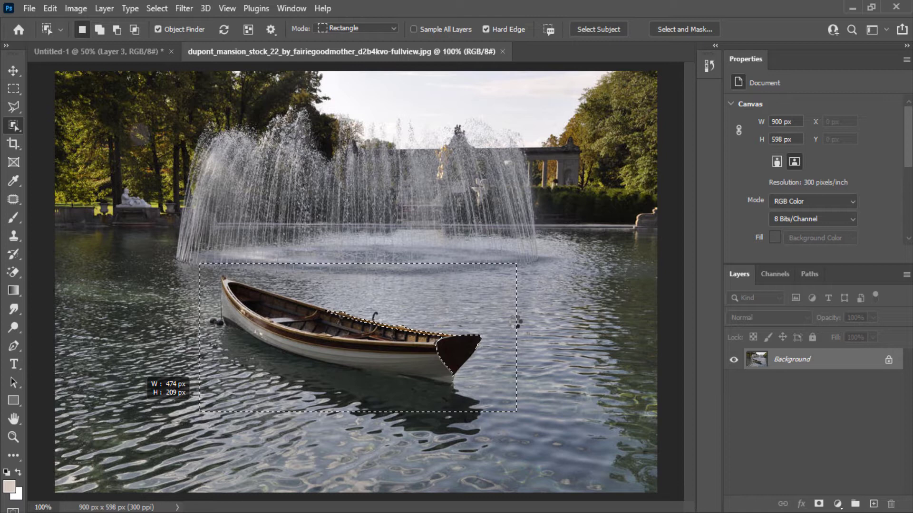
{"action": "left_click_drag", "start_coordinate": [200, 412], "coordinate": [199, 412]}
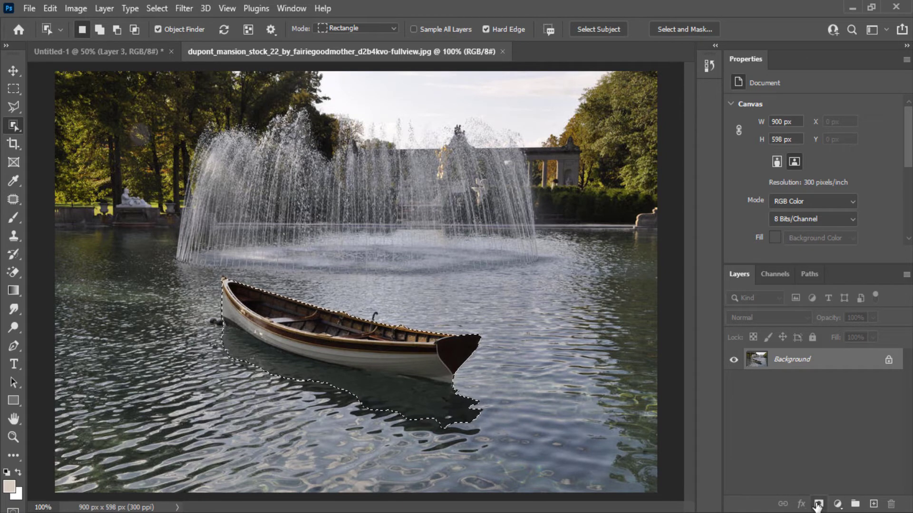
Mask the boat photo to the selection and bring it into the composition in front of the woman.
{"action": "left_click", "coordinate": [817, 506]}
{"action": "left_click_drag", "start_coordinate": [823, 361], "coordinate": [374, 327]}
{"action": "left_click", "coordinate": [10, 69]}
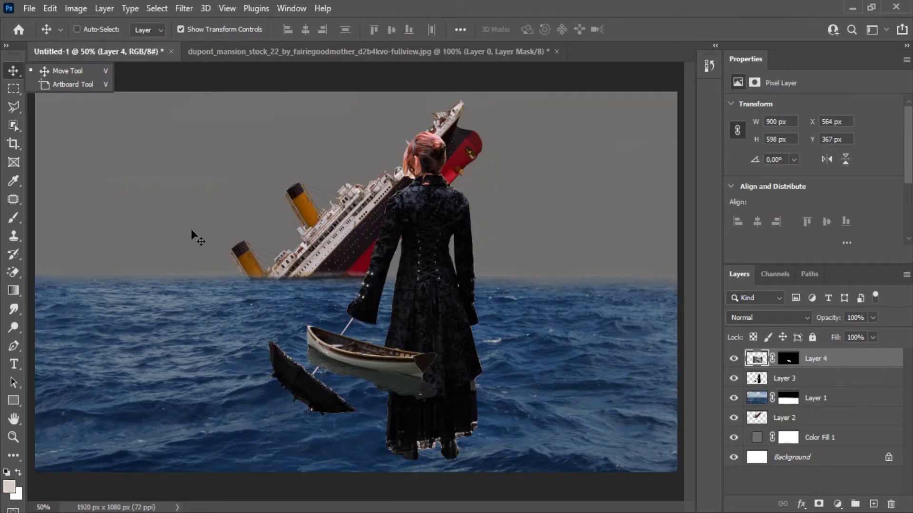
{"action": "left_click_drag", "start_coordinate": [406, 341], "coordinate": [440, 327]}
Enlarge the boat with Free Transform and place it in front of the woman's skirt.
{"action": "key", "text": "ctrl+t"}
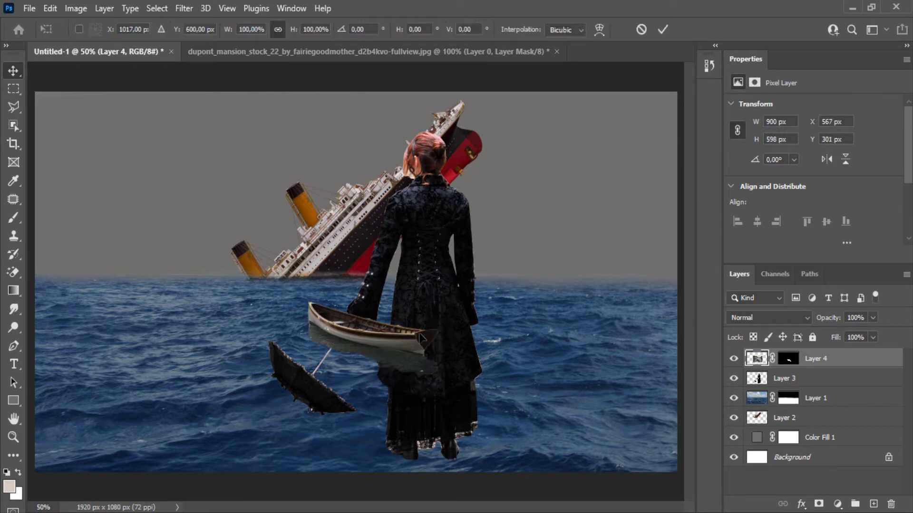
{"action": "left_click_drag", "start_coordinate": [526, 196], "coordinate": [831, 80]}
{"action": "left_click_drag", "start_coordinate": [488, 281], "coordinate": [436, 379]}
{"action": "key", "text": "Return"}
Hide the woman's layer and brush black on the boat's mask to remove its reflection from the water.
{"action": "left_click", "coordinate": [788, 366]}
{"action": "left_click", "coordinate": [758, 384]}
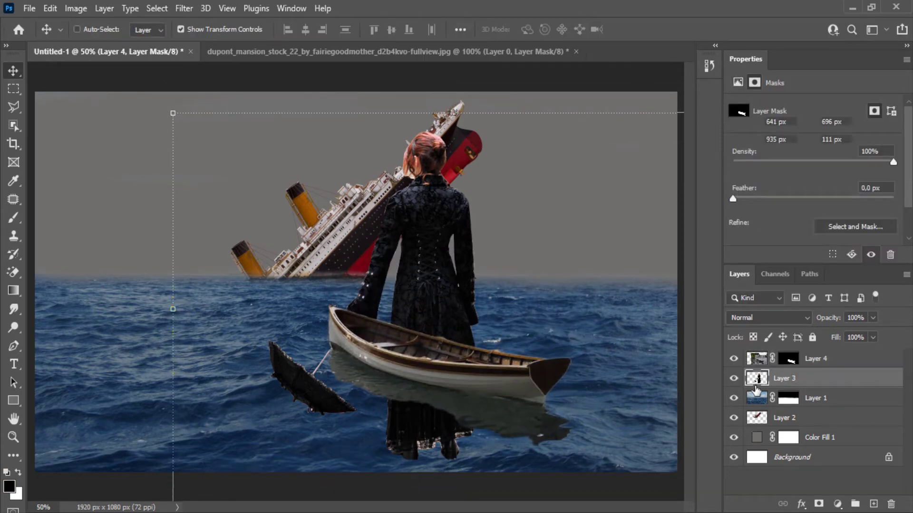
{"action": "left_click", "coordinate": [734, 378]}
{"action": "left_click", "coordinate": [787, 360]}
{"action": "left_click", "coordinate": [18, 220]}
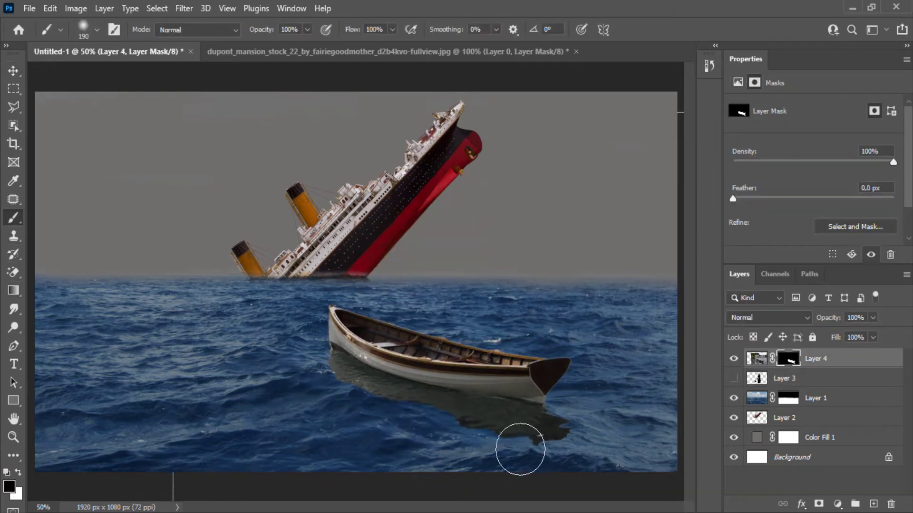
{"action": "left_click_drag", "start_coordinate": [520, 451], "coordinate": [363, 411]}
Reduce the brush size to 69 px and refine the boat's mask along the hull's lower edge toward the stern.
{"action": "right_click", "coordinate": [385, 412]}
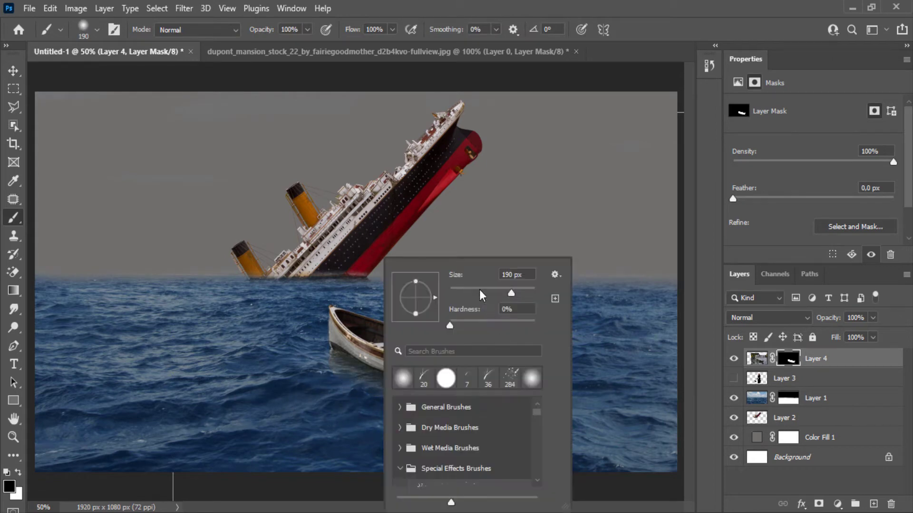
{"action": "key", "text": "Return"}
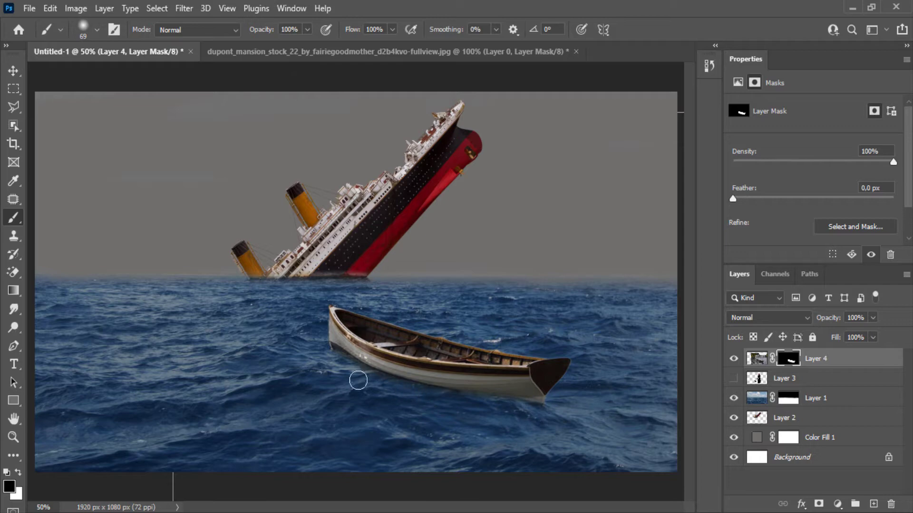
{"action": "left_click", "coordinate": [537, 409], "text": "ctrl"}
{"action": "left_click", "coordinate": [538, 407], "text": "ctrl"}
{"action": "left_click", "coordinate": [532, 399], "text": "ctrl"}
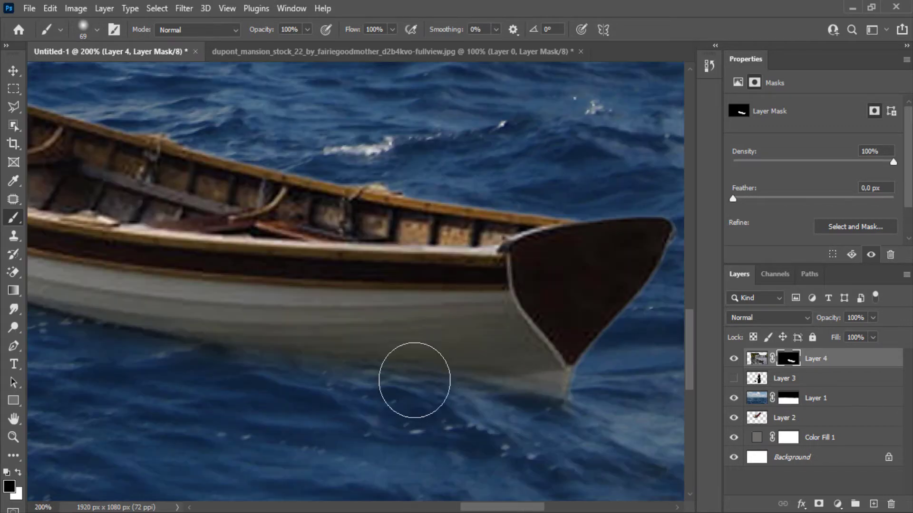
{"action": "left_click", "coordinate": [418, 407], "text": "ctrl+alt"}
{"action": "left_click", "coordinate": [418, 407], "text": "ctrl+alt"}
{"action": "left_click", "coordinate": [419, 407], "text": "ctrl+alt"}
Mask out the dark waterline remnants under the hull from the bow to the stern, blending the boat into the water.
{"action": "left_click", "coordinate": [327, 357], "text": "ctrl"}
{"action": "left_click", "coordinate": [327, 353], "text": "ctrl"}
{"action": "left_click", "coordinate": [326, 346], "text": "ctrl"}
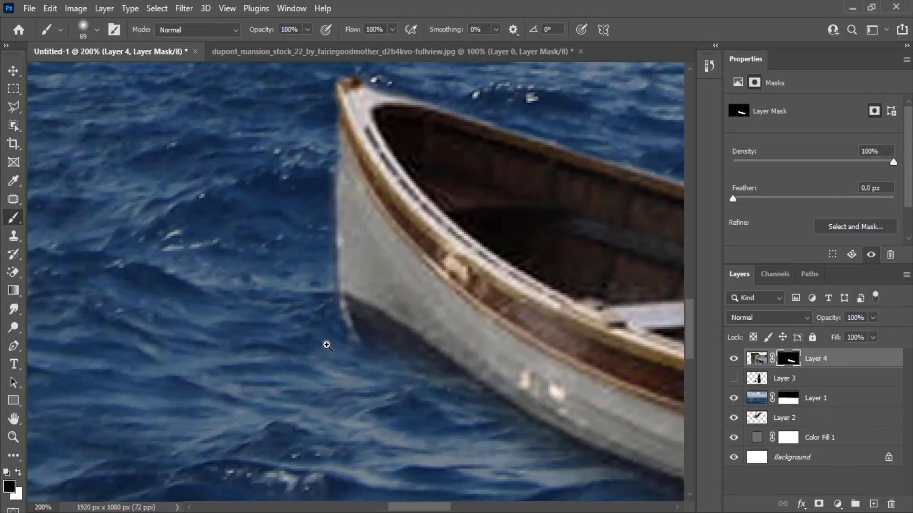
{"action": "mouse_move", "coordinate": [336, 371]}
{"action": "left_mouse_down"}
{"action": "mouse_move", "coordinate": [305, 363]}
{"action": "mouse_move", "coordinate": [341, 377]}
{"action": "mouse_move", "coordinate": [81, 211]}
{"action": "left_mouse_up"}
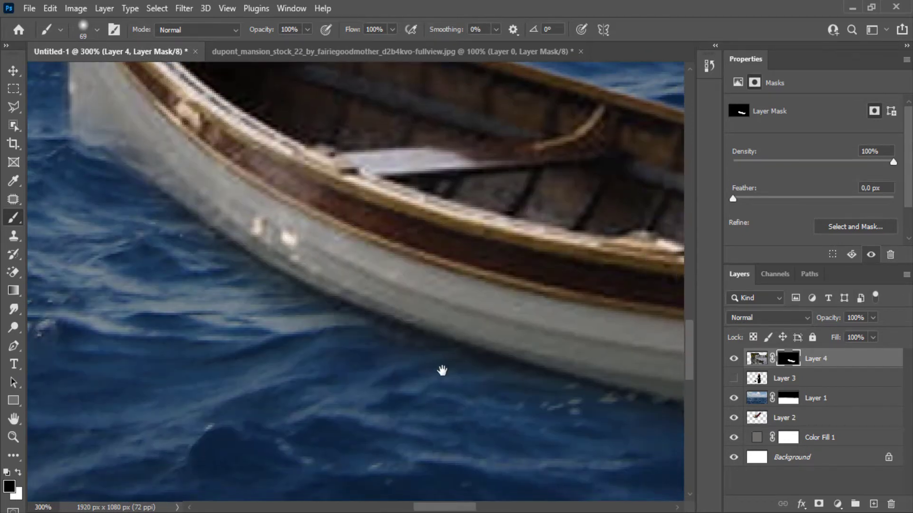
{"action": "left_click_drag", "start_coordinate": [442, 370], "coordinate": [176, 301]}
{"action": "left_click_drag", "start_coordinate": [479, 353], "coordinate": [235, 335]}
{"action": "left_click_drag", "start_coordinate": [538, 387], "coordinate": [159, 346]}
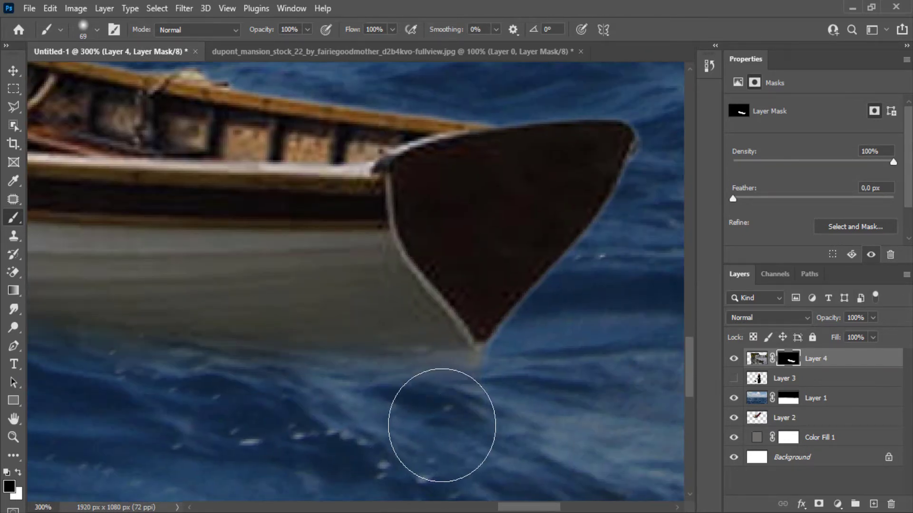
Paint black on the boat's mask along the stern's lower tip and adjoining hull so the boat sits deeper in the water.
{"action": "left_click_drag", "start_coordinate": [499, 398], "coordinate": [471, 381]}
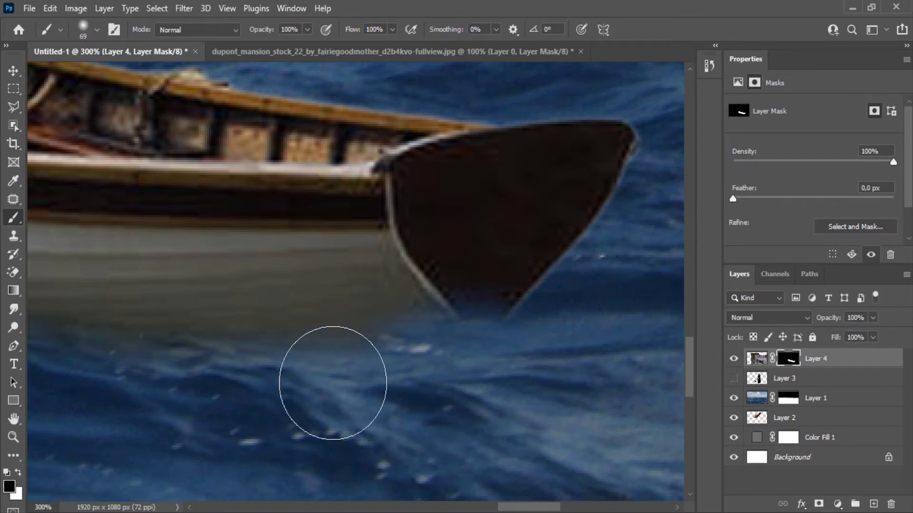
{"action": "left_click", "coordinate": [208, 357], "text": "alt"}
{"action": "left_click", "coordinate": [208, 357], "text": "alt"}
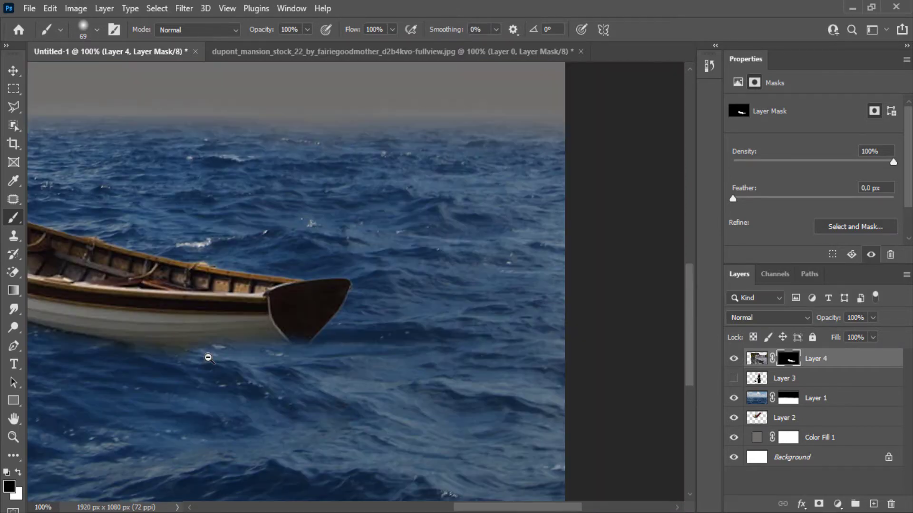
{"action": "left_click", "coordinate": [208, 357], "text": "alt"}
{"action": "left_click_drag", "start_coordinate": [136, 327], "coordinate": [385, 383]}
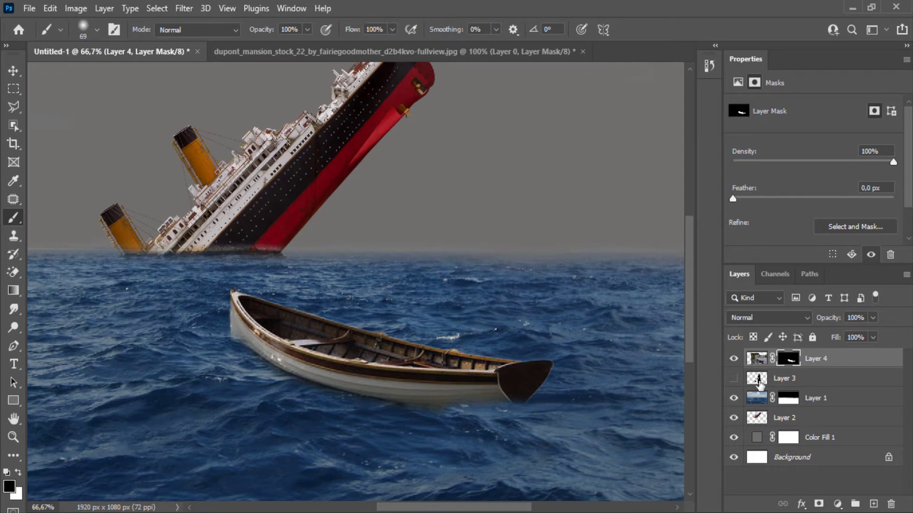
Show the woman's layer, move it above the boat layer, scale her to 50.90%, and stand her inside the boat.
{"action": "left_click", "coordinate": [734, 378]}
{"action": "left_click", "coordinate": [810, 383]}
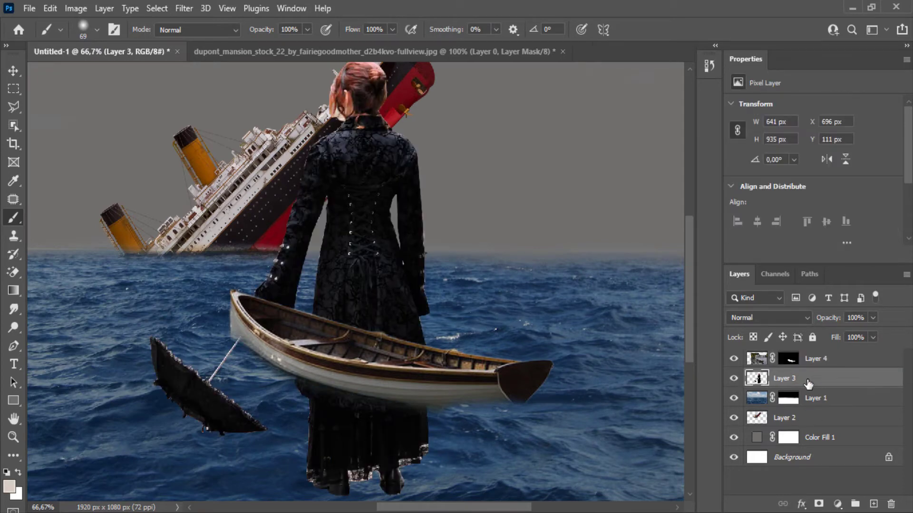
{"action": "left_click_drag", "start_coordinate": [808, 383], "coordinate": [808, 355]}
{"action": "key", "text": "v"}
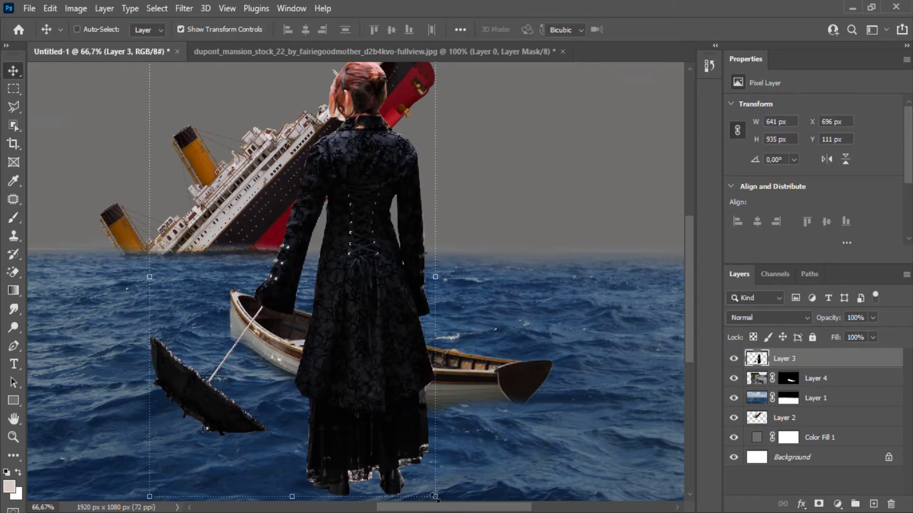
{"action": "left_click_drag", "start_coordinate": [434, 497], "coordinate": [434, 336]}
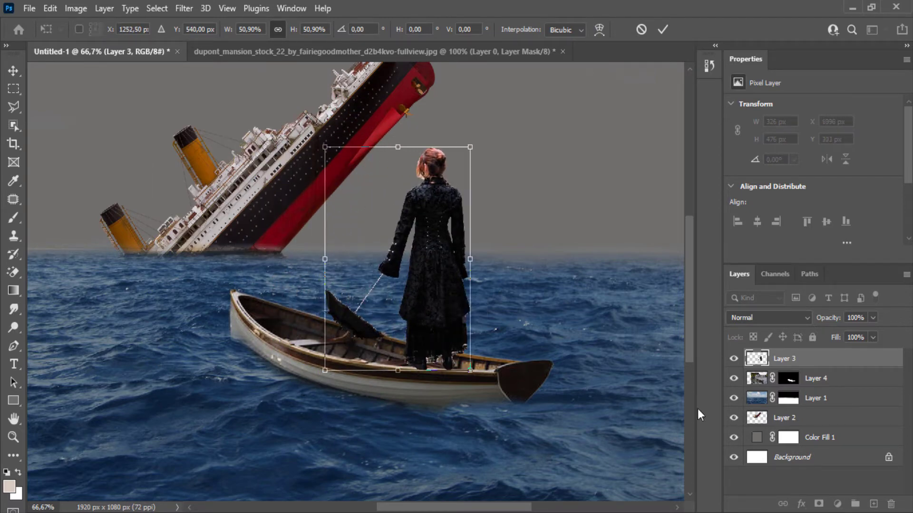
Move the woman and boat together slightly lower, and shift the Titanic toward the left side of the scene.
{"action": "left_click", "coordinate": [837, 384], "text": "ctrl"}
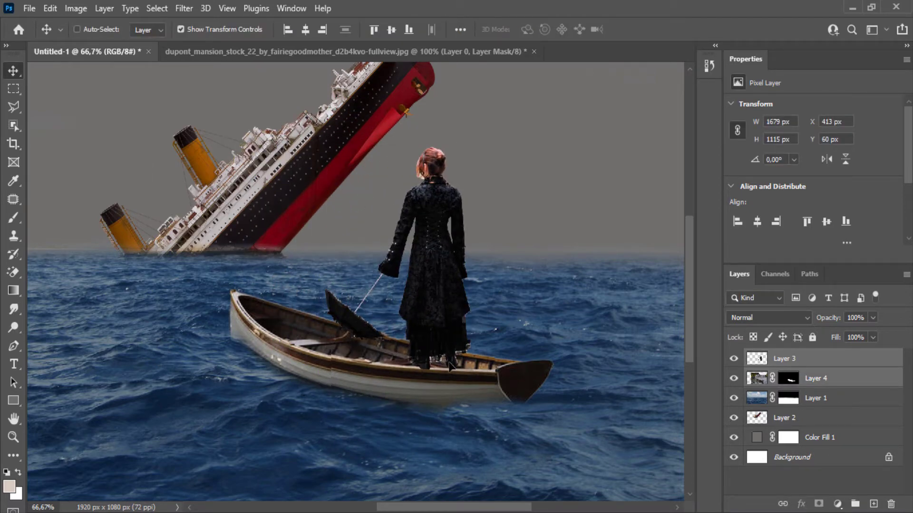
{"action": "left_click_drag", "start_coordinate": [440, 367], "coordinate": [440, 387]}
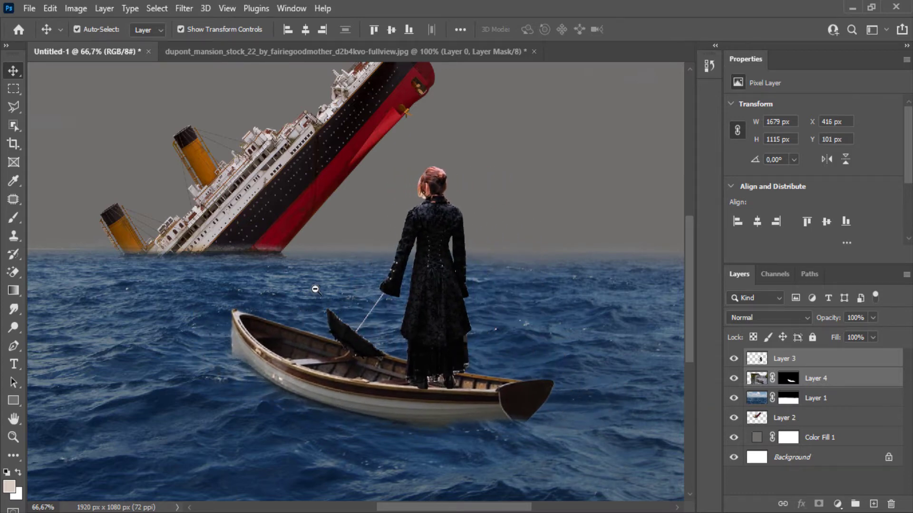
{"action": "scroll", "coordinate": [315, 289], "scroll_direction": "down", "scroll_amount": 2}
{"action": "left_click", "coordinate": [827, 413]}
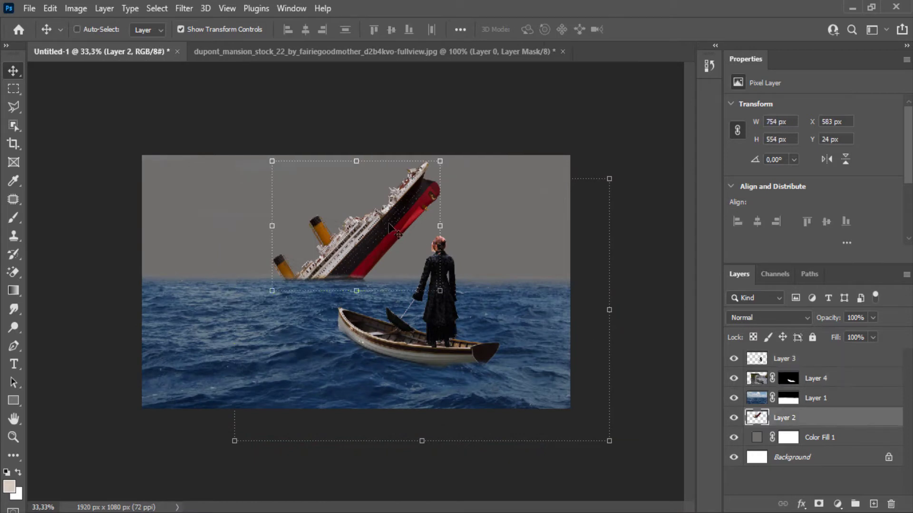
{"action": "left_click_drag", "start_coordinate": [407, 186], "coordinate": [328, 186]}
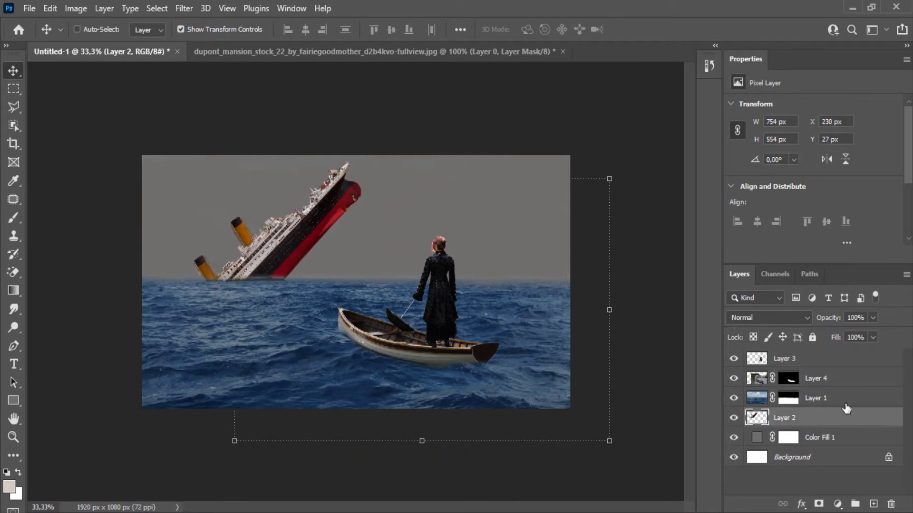
Shift the woman and boat together slightly left, and scale the woman alone down to 312 × 454 px.
{"action": "left_click", "coordinate": [829, 378]}
{"action": "left_click", "coordinate": [826, 363], "text": "ctrl"}
{"action": "left_click_drag", "start_coordinate": [443, 332], "coordinate": [422, 332]}
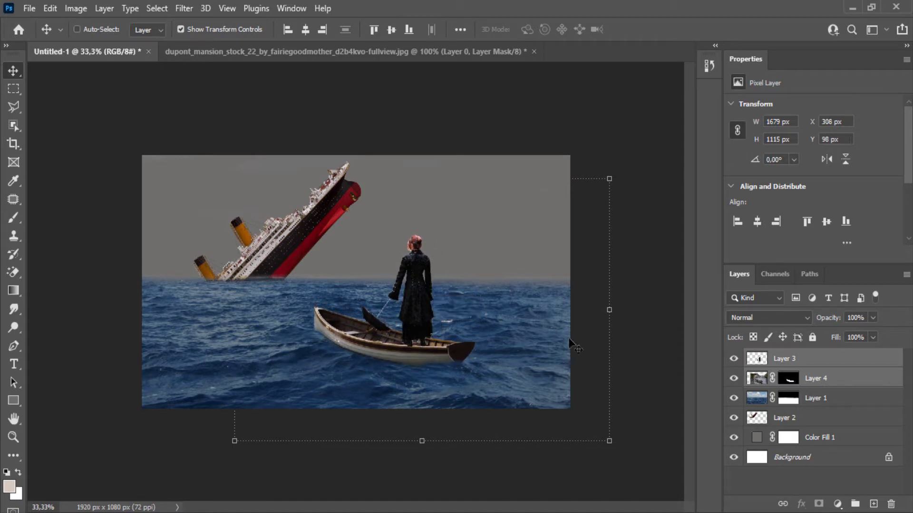
{"action": "left_click", "coordinate": [824, 364]}
{"action": "left_click_drag", "start_coordinate": [434, 232], "coordinate": [429, 237]}
{"action": "left_click", "coordinate": [662, 32]}
Add a layer mask to the woman's layer and hide her boot soles overlapping the boat's rim with a hard 29 px brush.
{"action": "scroll", "coordinate": [389, 314], "scroll_direction": "up", "scroll_amount": 6}
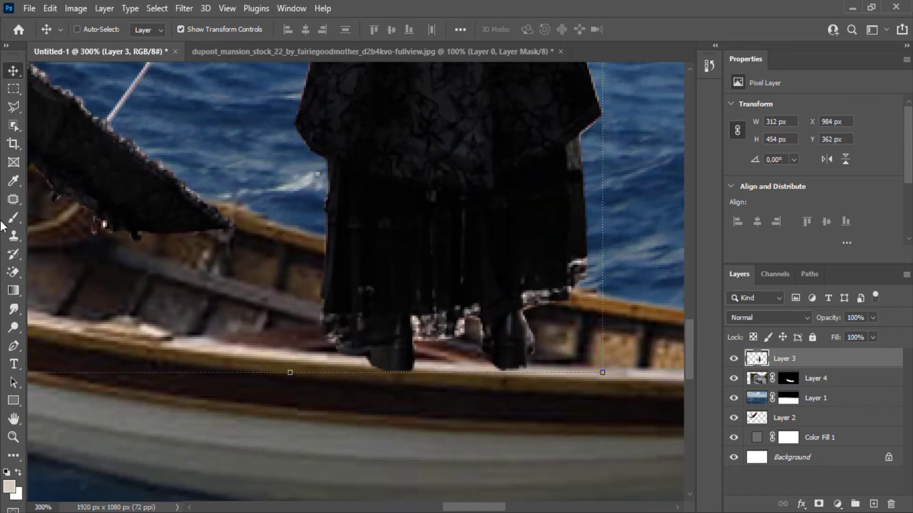
{"action": "left_click", "coordinate": [13, 218]}
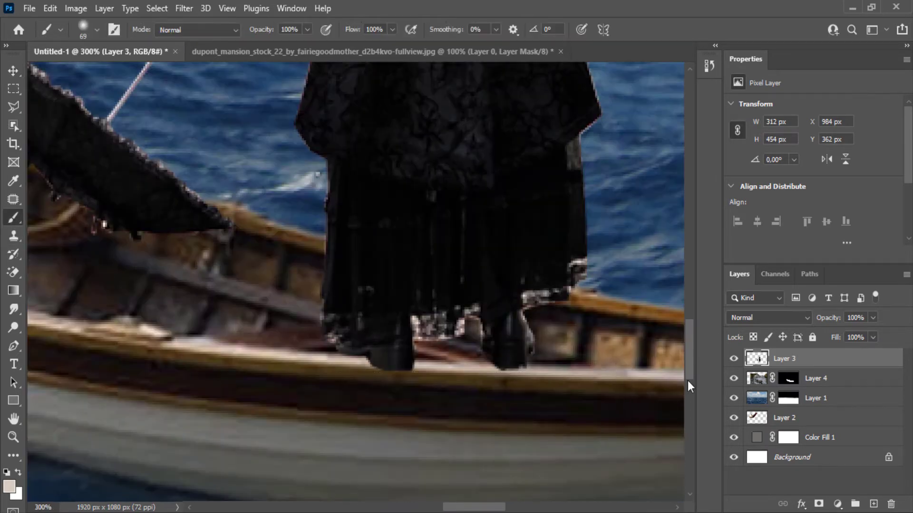
{"action": "left_click", "coordinate": [818, 504]}
{"action": "right_click", "coordinate": [413, 361]}
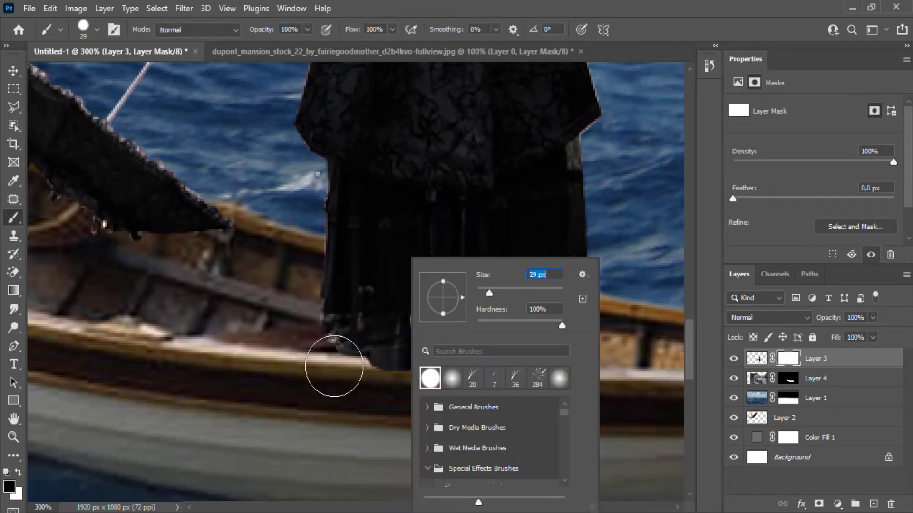
{"action": "mouse_move", "coordinate": [362, 391]}
{"action": "left_mouse_down"}
{"action": "mouse_move", "coordinate": [544, 403]}
{"action": "mouse_move", "coordinate": [313, 392]}
{"action": "mouse_move", "coordinate": [438, 372]}
{"action": "left_mouse_up"}
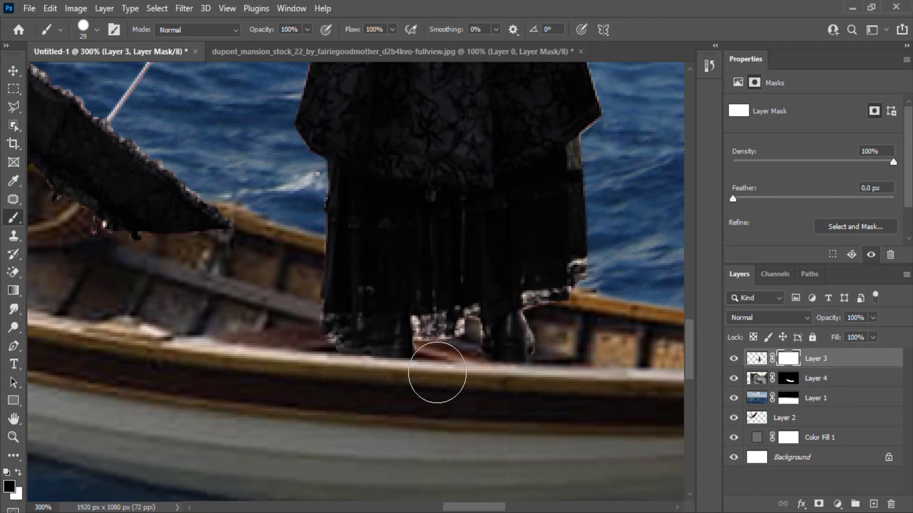
Reduce the brush to 7 px and mask out the white lace fringe along the skirt hem and around the boots.
{"action": "right_click", "coordinate": [437, 373]}
{"action": "left_click_drag", "start_coordinate": [522, 293], "coordinate": [515, 292]}
{"action": "mouse_move", "coordinate": [425, 341]}
{"action": "left_mouse_down"}
{"action": "mouse_move", "coordinate": [476, 314]}
{"action": "mouse_move", "coordinate": [481, 333]}
{"action": "mouse_move", "coordinate": [427, 337]}
{"action": "left_mouse_up"}
{"action": "mouse_move", "coordinate": [544, 297]}
{"action": "left_mouse_down"}
{"action": "mouse_move", "coordinate": [575, 293]}
{"action": "mouse_move", "coordinate": [578, 270]}
{"action": "left_mouse_up"}
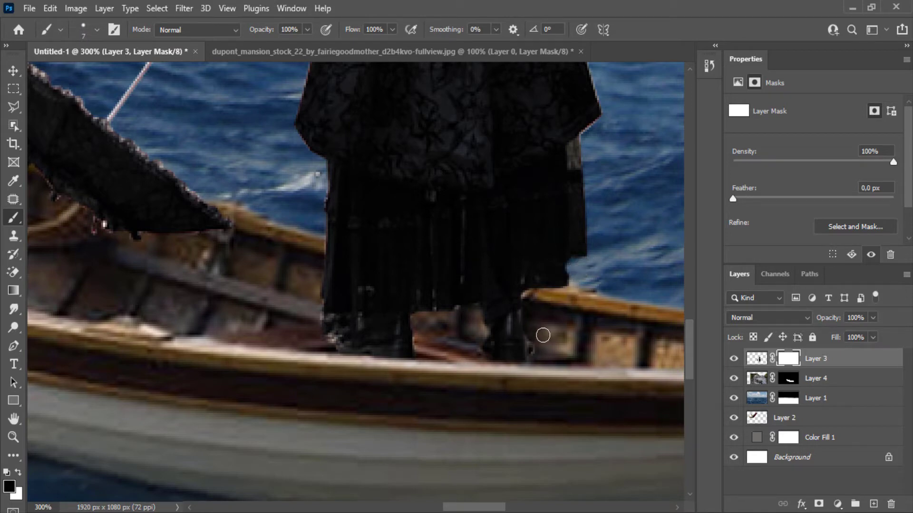
Clean the woman's mask along her skirt, hair, neck and left shoulder to remove the light edge fringe.
{"action": "scroll", "coordinate": [460, 185], "scroll_direction": "up", "scroll_amount": 6}
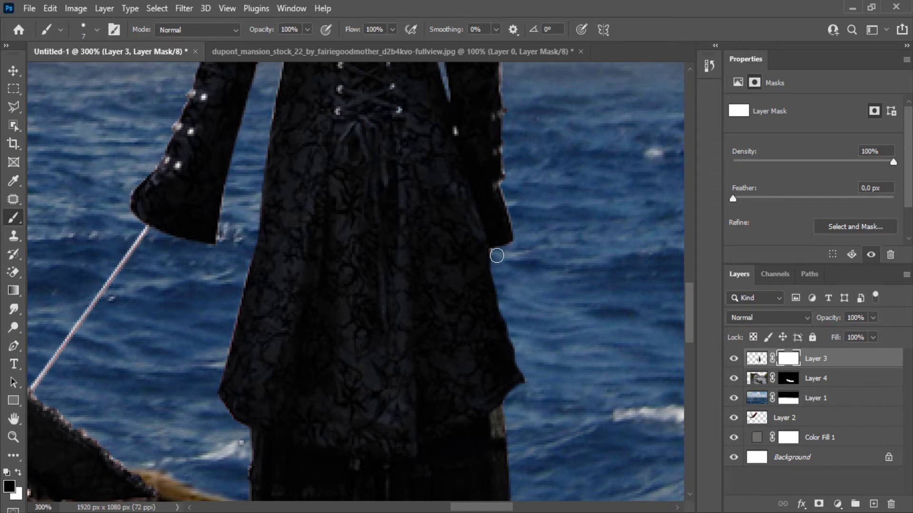
{"action": "left_click_drag", "start_coordinate": [250, 159], "coordinate": [187, 507]}
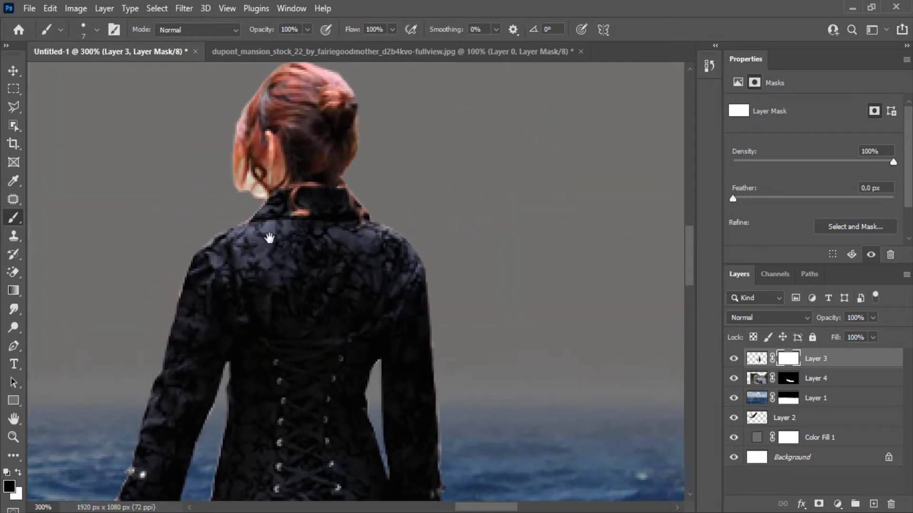
{"action": "scroll", "coordinate": [269, 237], "scroll_direction": "up", "scroll_amount": 4}
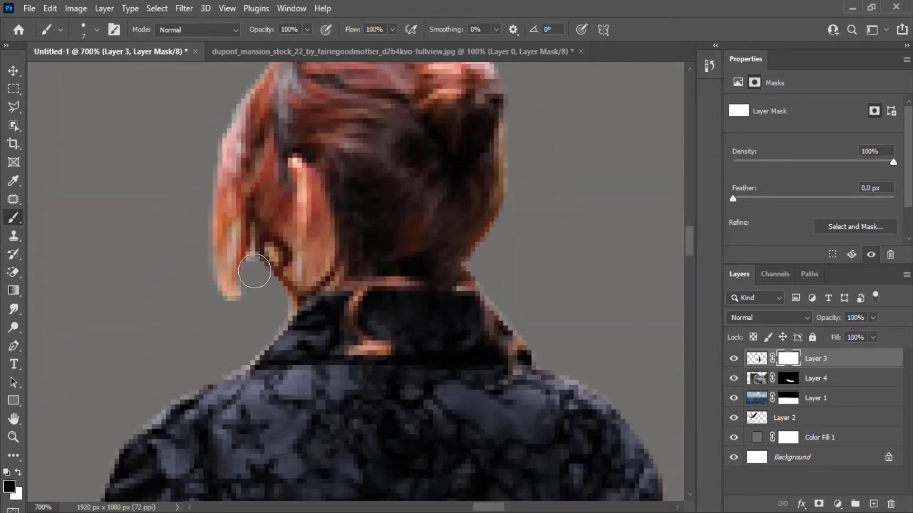
{"action": "mouse_move", "coordinate": [254, 272]}
{"action": "left_mouse_down"}
{"action": "mouse_move", "coordinate": [239, 317]}
{"action": "mouse_move", "coordinate": [198, 375]}
{"action": "mouse_move", "coordinate": [116, 424]}
{"action": "left_mouse_up"}
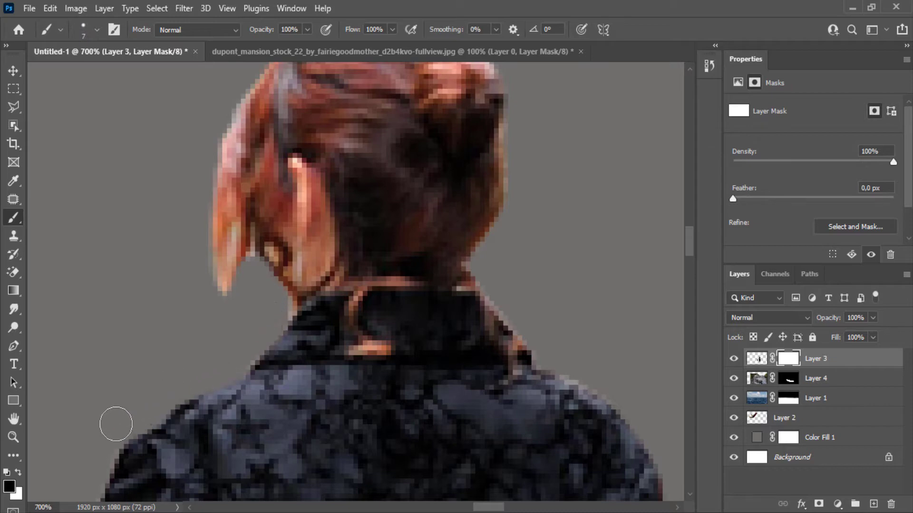
{"action": "scroll", "coordinate": [244, 332], "scroll_direction": "down", "scroll_amount": 4}
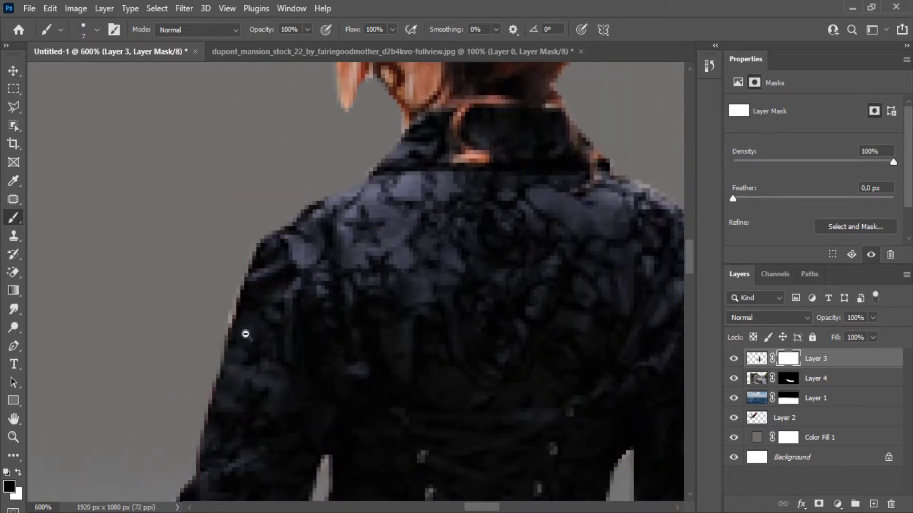
{"action": "left_click_drag", "start_coordinate": [339, 443], "coordinate": [333, 183]}
{"action": "scroll", "coordinate": [266, 253], "scroll_direction": "down", "scroll_amount": 1}
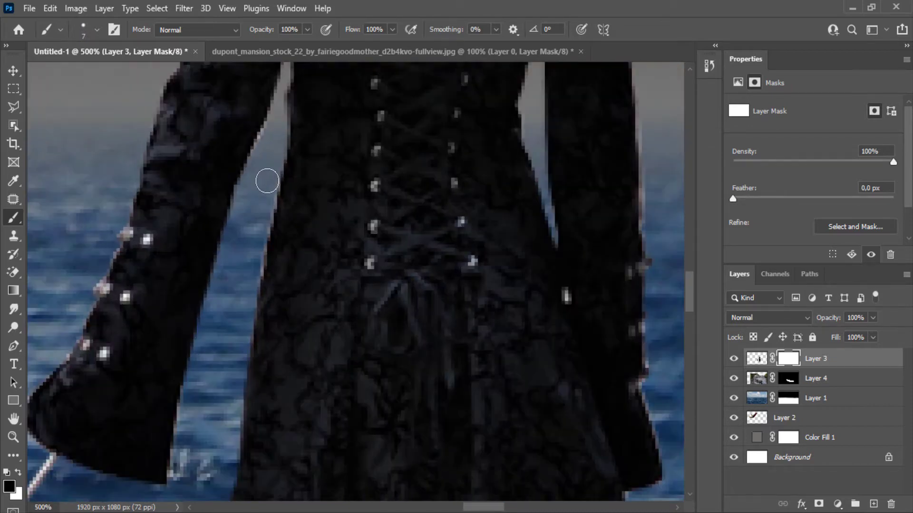
{"action": "scroll", "coordinate": [257, 250], "scroll_direction": "down", "scroll_amount": 2}
{"action": "scroll", "coordinate": [263, 275], "scroll_direction": "down", "scroll_amount": 1}
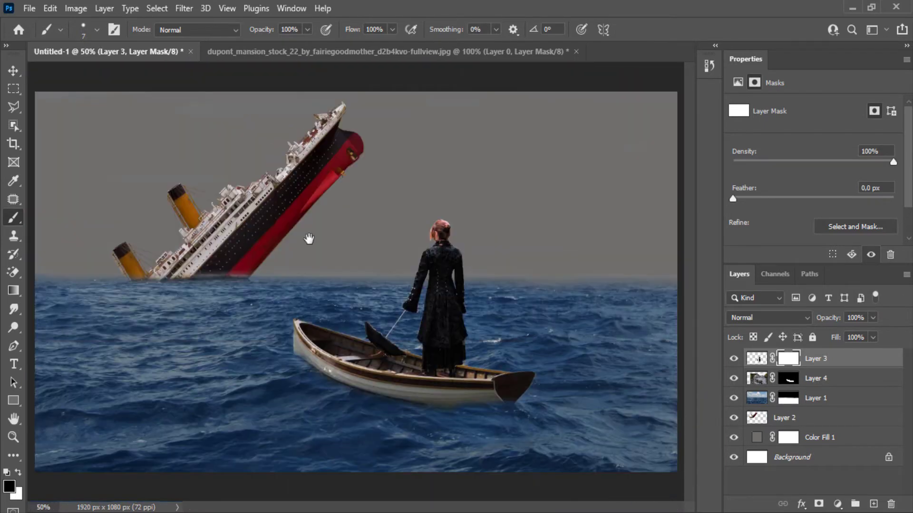
{"action": "scroll", "coordinate": [307, 290], "scroll_direction": "down", "scroll_amount": 1}
Place the stone_circle_6 image from folder 099, move its layer beneath the Titanic layer, and position it at the canvas's upper left.
{"action": "left_click", "coordinate": [99, 512]}
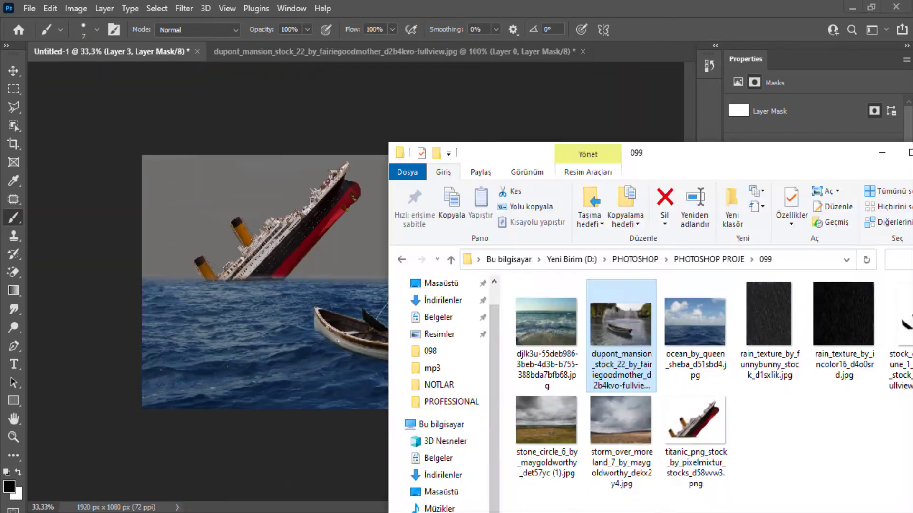
{"action": "left_click_drag", "start_coordinate": [564, 430], "coordinate": [223, 216]}
{"action": "key", "text": "Return"}
{"action": "left_click_drag", "start_coordinate": [827, 359], "coordinate": [803, 447]}
{"action": "left_click", "coordinate": [13, 70]}
{"action": "left_click_drag", "start_coordinate": [345, 258], "coordinate": [220, 183]}
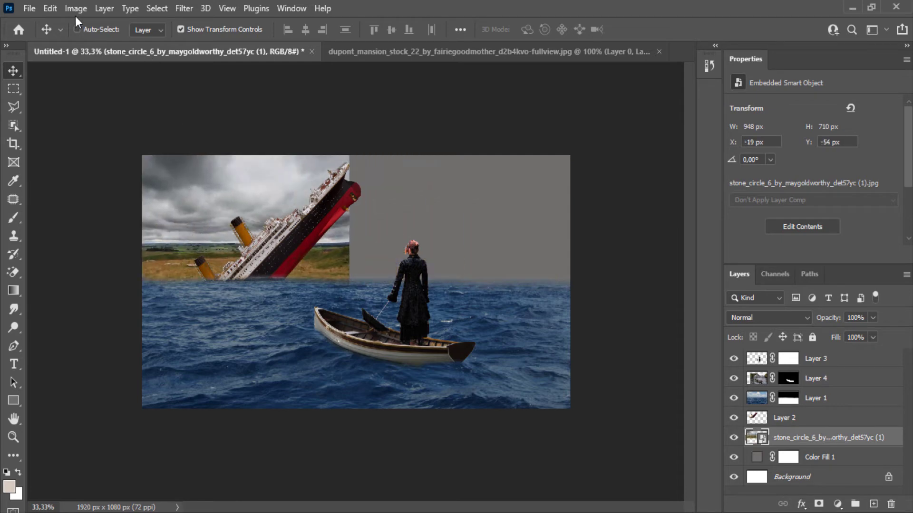
Scale the cloudy landscape to 206.18% and raise it so its sky fills the background above the ocean horizon.
{"action": "left_click", "coordinate": [50, 8]}
{"action": "left_click", "coordinate": [103, 312]}
{"action": "left_click_drag", "start_coordinate": [350, 311], "coordinate": [639, 391]}
{"action": "left_click_drag", "start_coordinate": [484, 362], "coordinate": [487, 304]}
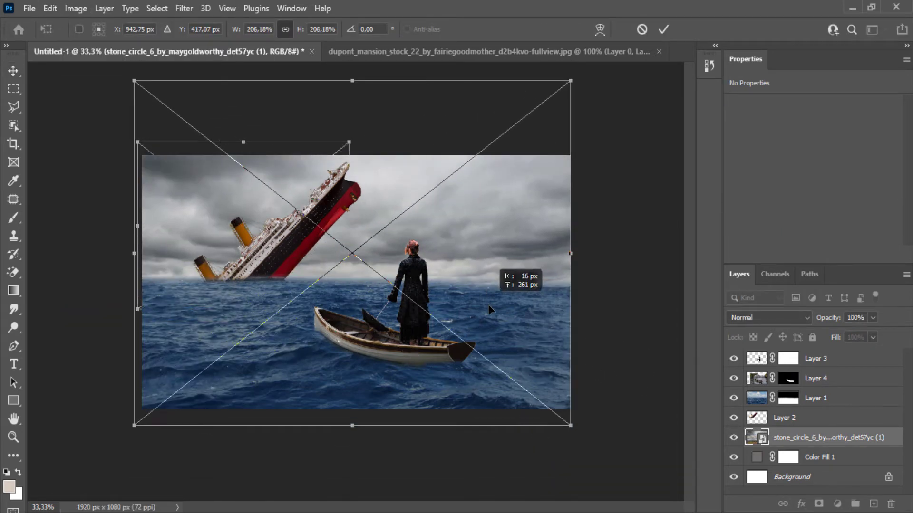
{"action": "left_click", "coordinate": [663, 29]}
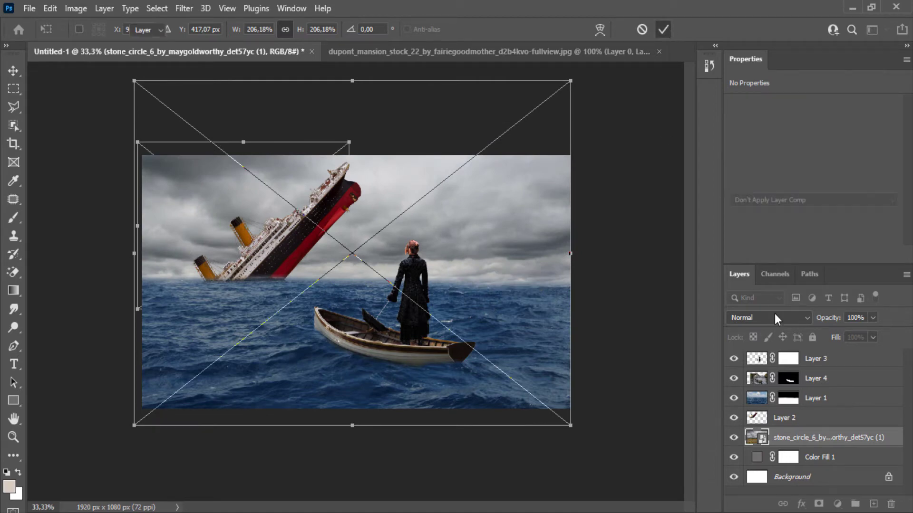
Duplicate the ocean layer, disable the layer mask on the original, and select the copy's mask.
{"action": "left_click_drag", "start_coordinate": [825, 400], "coordinate": [874, 504]}
{"action": "left_click", "coordinate": [787, 418]}
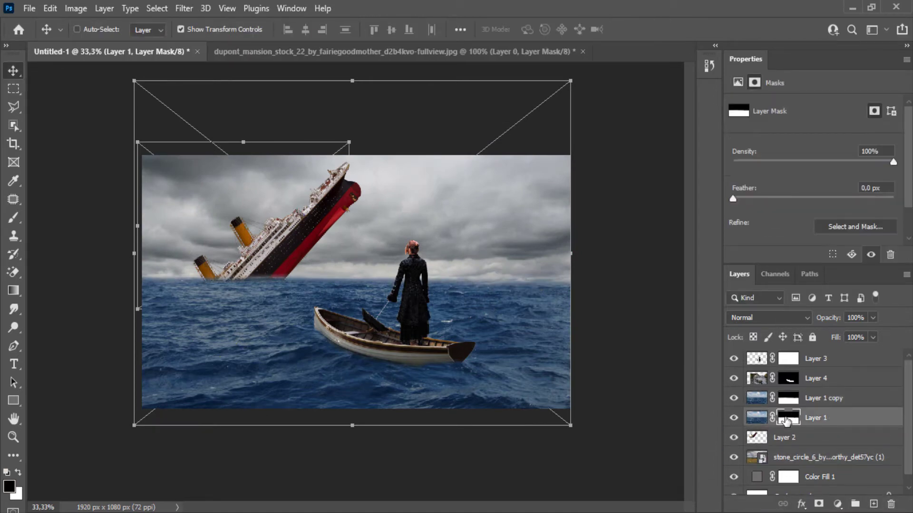
{"action": "right_click", "coordinate": [788, 417]}
{"action": "left_click", "coordinate": [802, 297]}
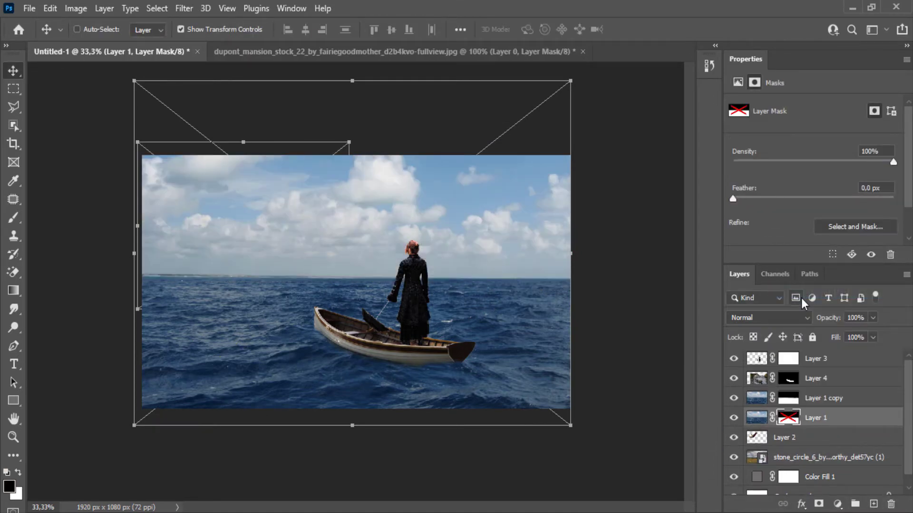
{"action": "left_click", "coordinate": [789, 400]}
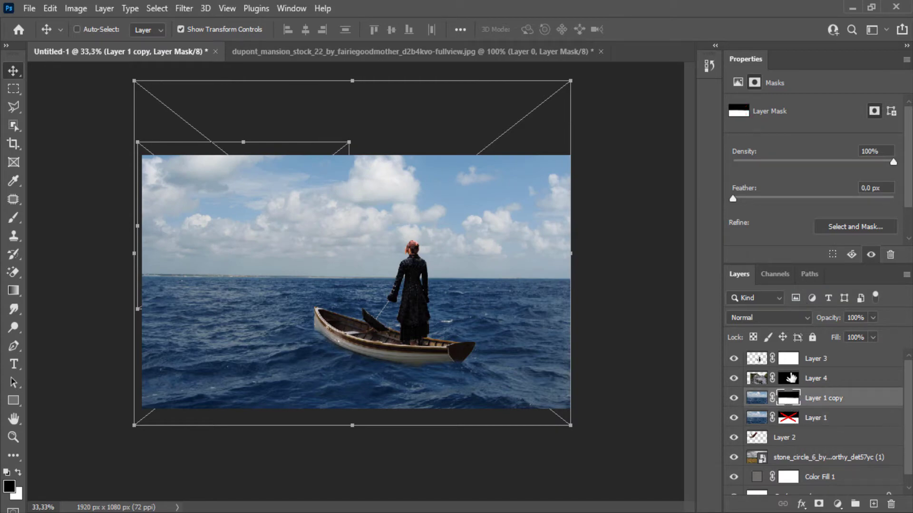
Add a layer mask to the stone_circle layer, set a hard 124 px brush, and place the layer directly below the boat layer.
{"action": "left_click_drag", "start_coordinate": [815, 457], "coordinate": [815, 359]}
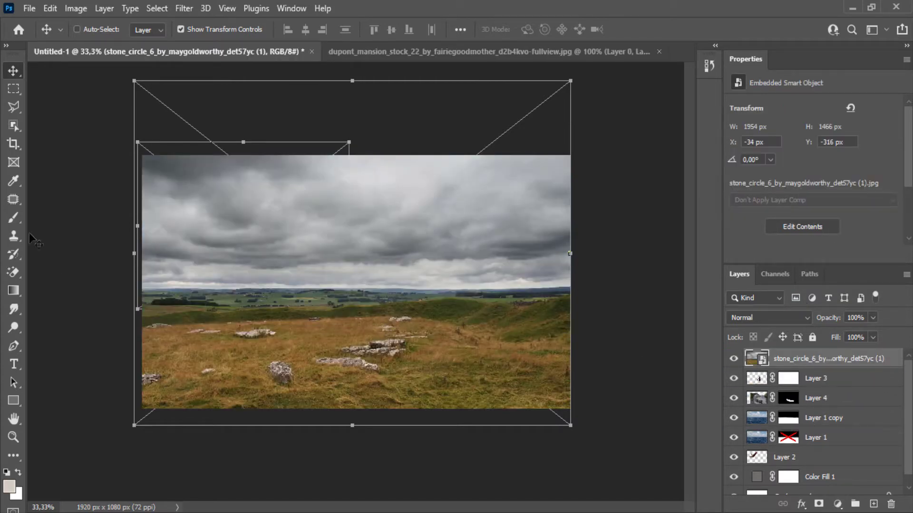
{"action": "left_click", "coordinate": [13, 218]}
{"action": "left_click", "coordinate": [818, 503]}
{"action": "right_click", "coordinate": [482, 298]}
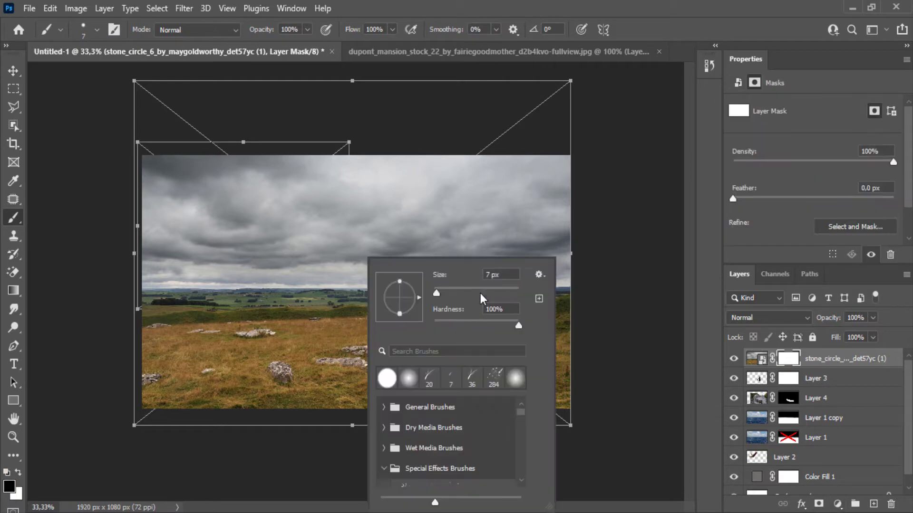
{"action": "left_click_drag", "start_coordinate": [812, 358], "coordinate": [815, 408]}
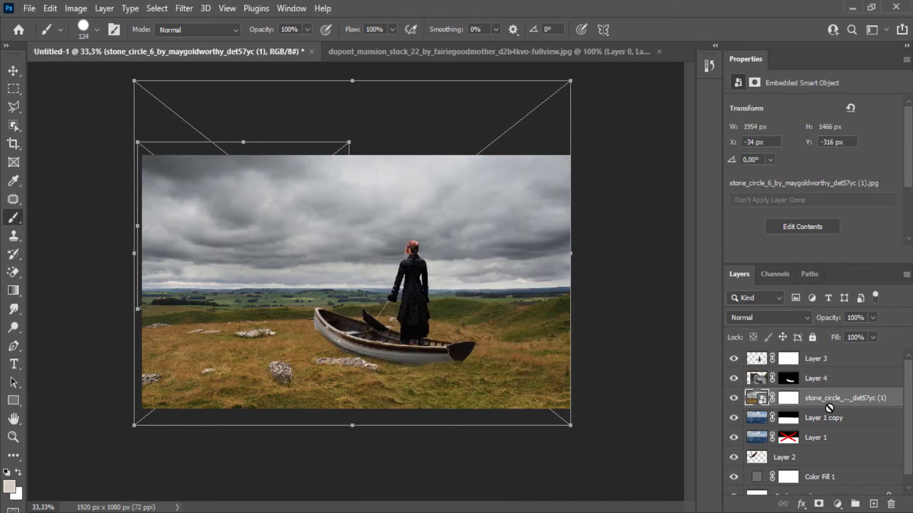
{"action": "mouse_move", "coordinate": [829, 404]}
{"action": "left_mouse_down"}
{"action": "mouse_move", "coordinate": [832, 421]}
{"action": "mouse_move", "coordinate": [832, 405]}
{"action": "left_mouse_up"}
Paint black on the stone_circle mask to hide the grassy land, and move the layer back beneath the Titanic layer.
{"action": "left_click", "coordinate": [793, 397]}
{"action": "mouse_move", "coordinate": [559, 349]}
{"action": "left_mouse_down"}
{"action": "mouse_move", "coordinate": [265, 356]}
{"action": "mouse_move", "coordinate": [173, 399]}
{"action": "mouse_move", "coordinate": [536, 369]}
{"action": "mouse_move", "coordinate": [171, 355]}
{"action": "left_mouse_up"}
{"action": "mouse_move", "coordinate": [512, 345]}
{"action": "left_mouse_down"}
{"action": "mouse_move", "coordinate": [573, 313]}
{"action": "mouse_move", "coordinate": [508, 314]}
{"action": "mouse_move", "coordinate": [570, 305]}
{"action": "mouse_move", "coordinate": [138, 304]}
{"action": "mouse_move", "coordinate": [365, 313]}
{"action": "mouse_move", "coordinate": [373, 336]}
{"action": "mouse_move", "coordinate": [530, 318]}
{"action": "mouse_move", "coordinate": [591, 330]}
{"action": "left_mouse_up"}
{"action": "left_click_drag", "start_coordinate": [844, 408], "coordinate": [843, 457]}
Delete the disabled mask from the original ocean layer and give that layer a new blank layer mask.
{"action": "left_click", "coordinate": [788, 401]}
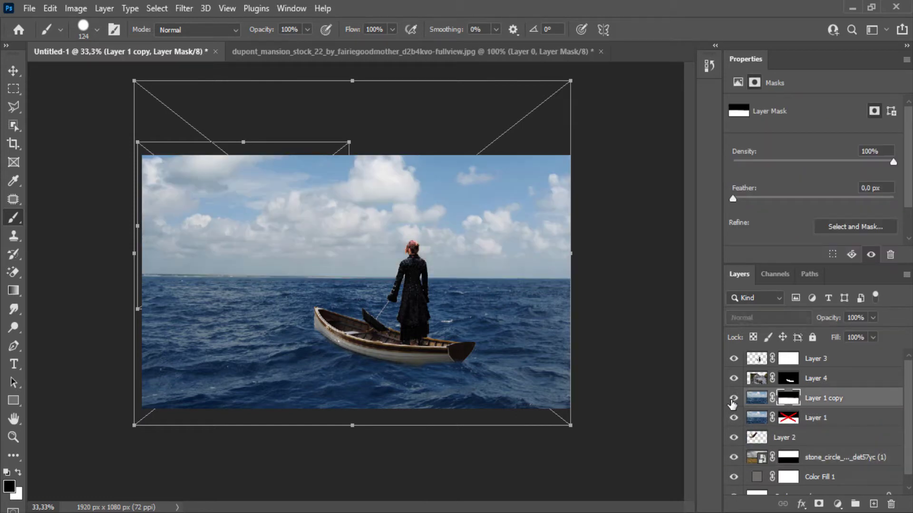
{"action": "left_click", "coordinate": [789, 419], "text": "shift"}
{"action": "left_click", "coordinate": [891, 504]}
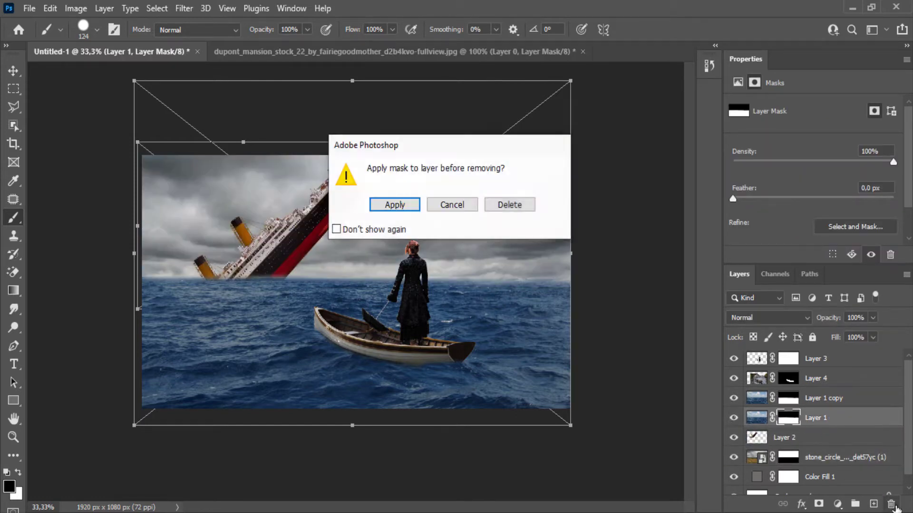
{"action": "left_click", "coordinate": [507, 205]}
{"action": "left_click", "coordinate": [824, 506]}
With a soft 183 px brush at 82% opacity, paint black on the original ocean layer's mask to reveal the Titanic and stormy clouds.
{"action": "right_click", "coordinate": [383, 189]}
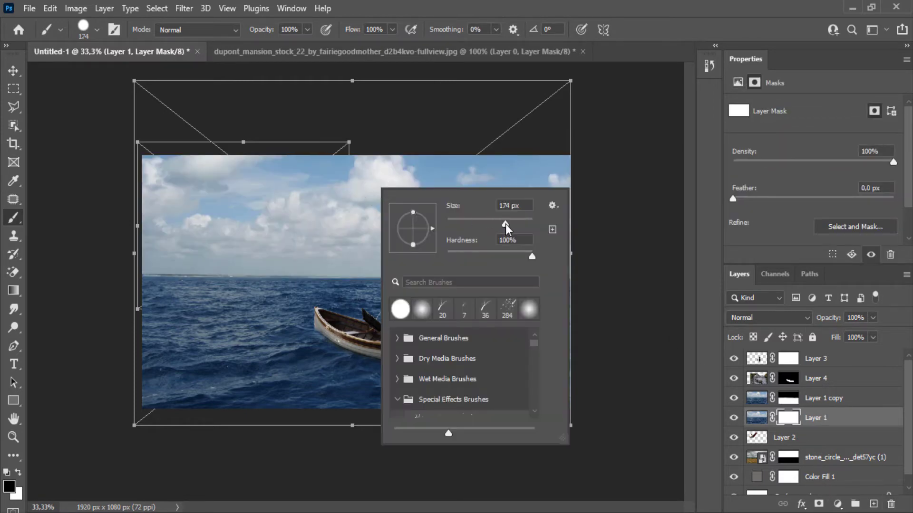
{"action": "left_click_drag", "start_coordinate": [504, 228], "coordinate": [513, 228]}
{"action": "left_click", "coordinate": [307, 30]}
{"action": "right_click", "coordinate": [323, 165]}
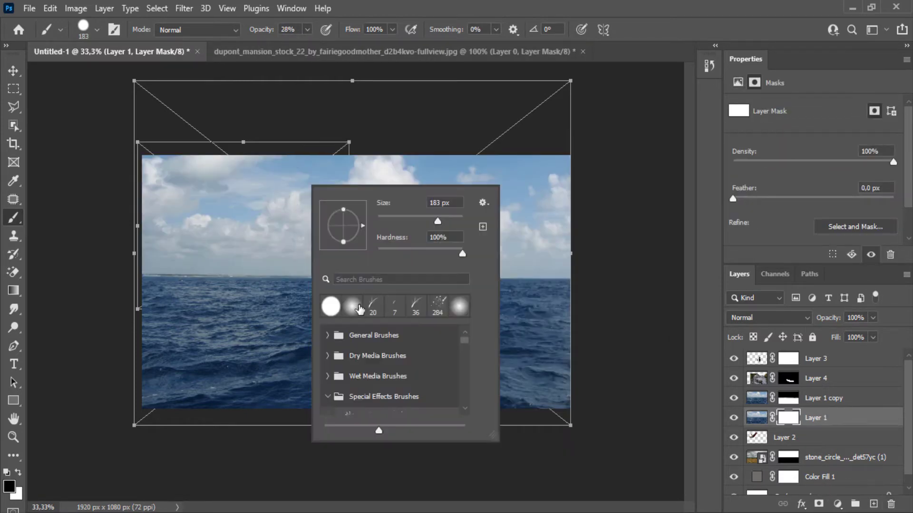
{"action": "left_click", "coordinate": [343, 305]}
{"action": "left_click", "coordinate": [550, 163]}
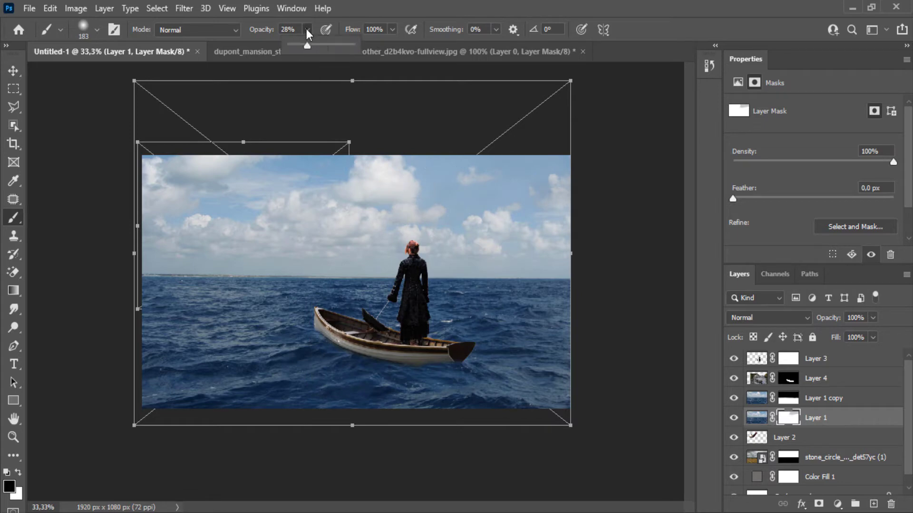
{"action": "mouse_move", "coordinate": [585, 177]}
{"action": "left_mouse_down"}
{"action": "mouse_move", "coordinate": [442, 189]}
{"action": "mouse_move", "coordinate": [520, 203]}
{"action": "mouse_move", "coordinate": [509, 239]}
{"action": "mouse_move", "coordinate": [472, 246]}
{"action": "mouse_move", "coordinate": [472, 266]}
{"action": "mouse_move", "coordinate": [623, 265]}
{"action": "mouse_move", "coordinate": [134, 263]}
{"action": "mouse_move", "coordinate": [182, 231]}
{"action": "mouse_move", "coordinate": [364, 232]}
{"action": "mouse_move", "coordinate": [349, 220]}
{"action": "mouse_move", "coordinate": [360, 199]}
{"action": "mouse_move", "coordinate": [395, 184]}
{"action": "mouse_move", "coordinate": [424, 218]}
{"action": "mouse_move", "coordinate": [143, 225]}
{"action": "mouse_move", "coordinate": [438, 206]}
{"action": "mouse_move", "coordinate": [319, 192]}
{"action": "mouse_move", "coordinate": [337, 183]}
{"action": "left_mouse_up"}
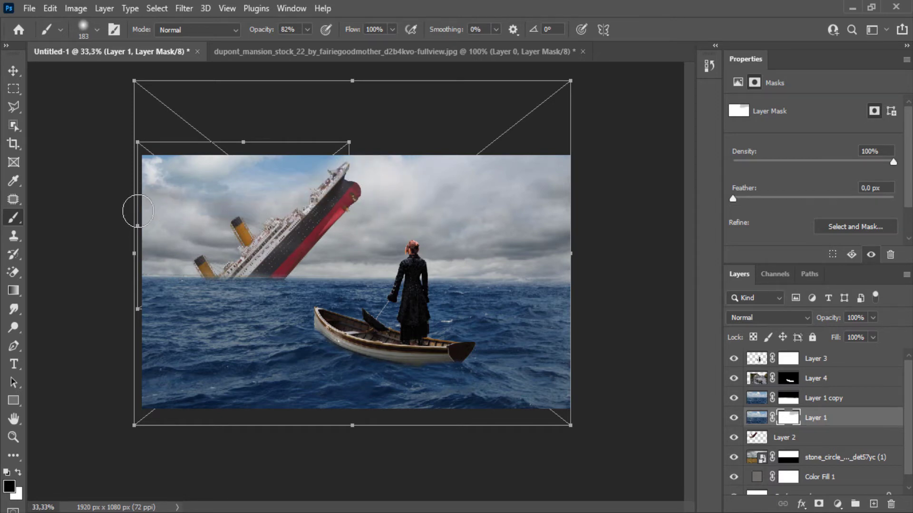
{"action": "mouse_move", "coordinate": [162, 197]}
{"action": "left_mouse_down"}
{"action": "mouse_move", "coordinate": [249, 197]}
{"action": "mouse_move", "coordinate": [159, 206]}
{"action": "mouse_move", "coordinate": [155, 179]}
{"action": "mouse_move", "coordinate": [86, 164]}
{"action": "mouse_move", "coordinate": [325, 126]}
{"action": "left_mouse_up"}
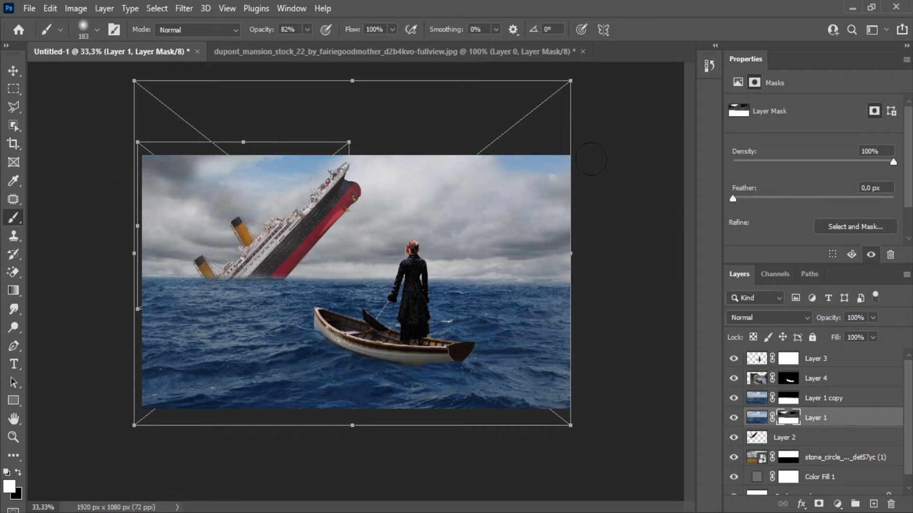
Paint white on the same mask at 82% and 46% opacity to blend the blue sky back over the upper clouds.
{"action": "mouse_move", "coordinate": [568, 159]}
{"action": "left_mouse_down"}
{"action": "mouse_move", "coordinate": [538, 198]}
{"action": "mouse_move", "coordinate": [483, 210]}
{"action": "mouse_move", "coordinate": [473, 175]}
{"action": "mouse_move", "coordinate": [376, 155]}
{"action": "mouse_move", "coordinate": [502, 173]}
{"action": "left_mouse_up"}
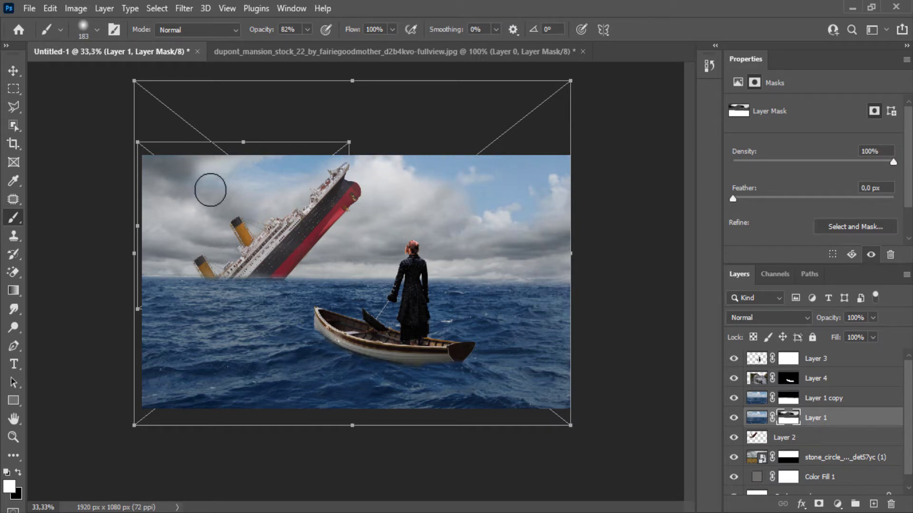
{"action": "mouse_move", "coordinate": [210, 189]}
{"action": "left_mouse_down"}
{"action": "mouse_move", "coordinate": [196, 169]}
{"action": "mouse_move", "coordinate": [150, 152]}
{"action": "mouse_move", "coordinate": [221, 179]}
{"action": "mouse_move", "coordinate": [208, 187]}
{"action": "mouse_move", "coordinate": [245, 177]}
{"action": "mouse_move", "coordinate": [213, 184]}
{"action": "mouse_move", "coordinate": [228, 199]}
{"action": "mouse_move", "coordinate": [208, 201]}
{"action": "mouse_move", "coordinate": [221, 207]}
{"action": "mouse_move", "coordinate": [140, 163]}
{"action": "mouse_move", "coordinate": [106, 162]}
{"action": "left_mouse_up"}
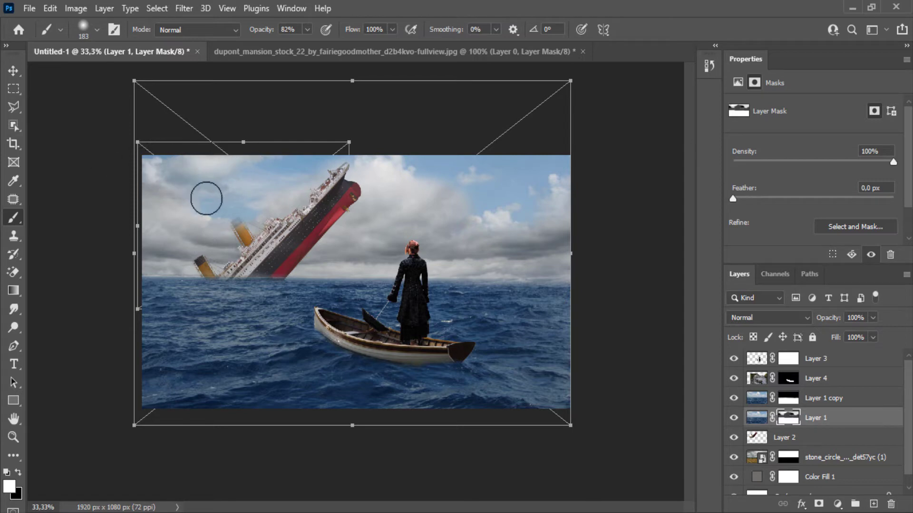
{"action": "left_click", "coordinate": [177, 224]}
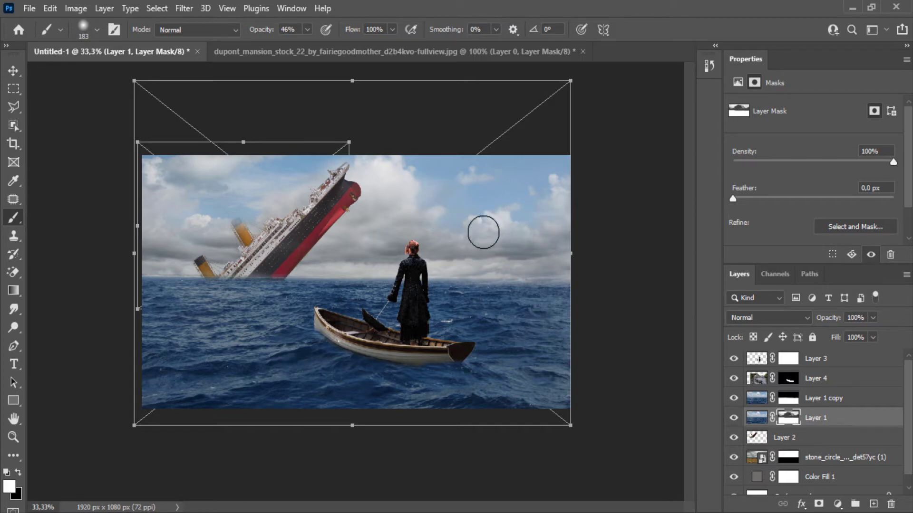
{"action": "mouse_move", "coordinate": [395, 188]}
{"action": "left_mouse_down"}
{"action": "mouse_move", "coordinate": [347, 209]}
{"action": "mouse_move", "coordinate": [303, 197]}
{"action": "mouse_move", "coordinate": [327, 194]}
{"action": "mouse_move", "coordinate": [358, 214]}
{"action": "mouse_move", "coordinate": [334, 216]}
{"action": "mouse_move", "coordinate": [360, 215]}
{"action": "mouse_move", "coordinate": [335, 214]}
{"action": "mouse_move", "coordinate": [323, 230]}
{"action": "mouse_move", "coordinate": [323, 208]}
{"action": "mouse_move", "coordinate": [310, 222]}
{"action": "mouse_move", "coordinate": [287, 215]}
{"action": "mouse_move", "coordinate": [288, 233]}
{"action": "mouse_move", "coordinate": [333, 190]}
{"action": "left_mouse_up"}
{"action": "left_click", "coordinate": [19, 473]}
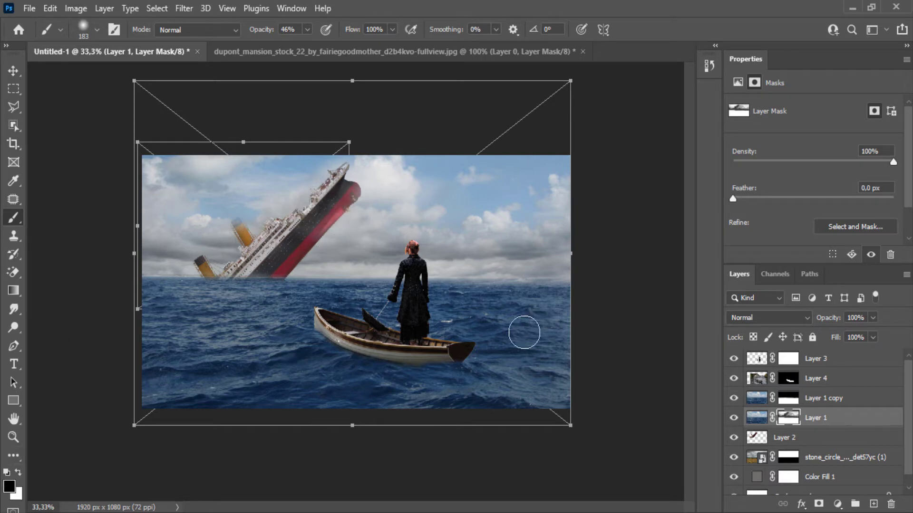
Clip a Hue/Saturation adjustment to the Titanic layer and set its saturation to -52.
{"action": "left_click", "coordinate": [789, 438]}
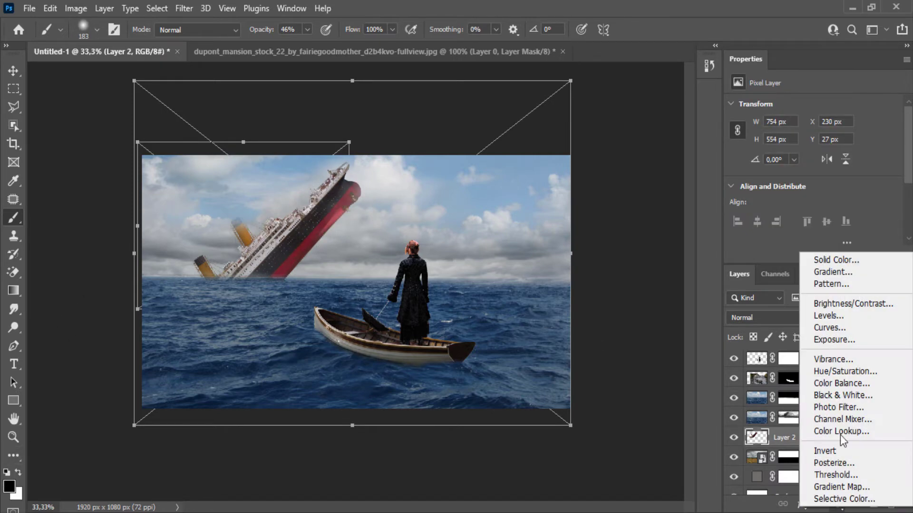
{"action": "left_click", "coordinate": [837, 504]}
{"action": "left_click", "coordinate": [853, 373]}
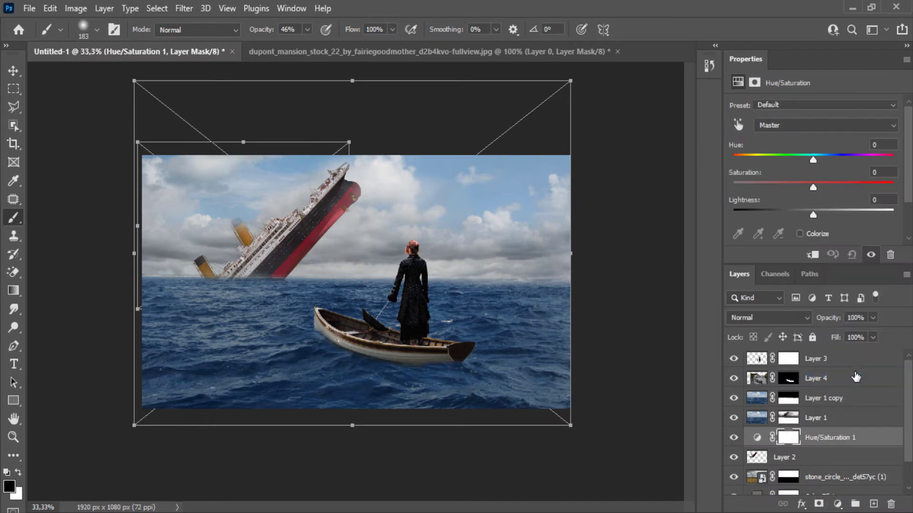
{"action": "right_click", "coordinate": [837, 444]}
{"action": "left_click", "coordinate": [715, 288]}
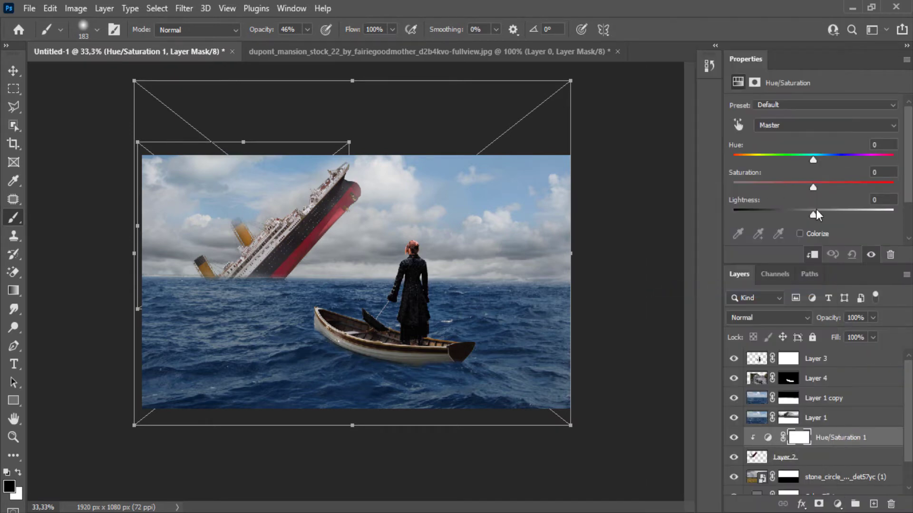
{"action": "left_click_drag", "start_coordinate": [813, 188], "coordinate": [789, 188]}
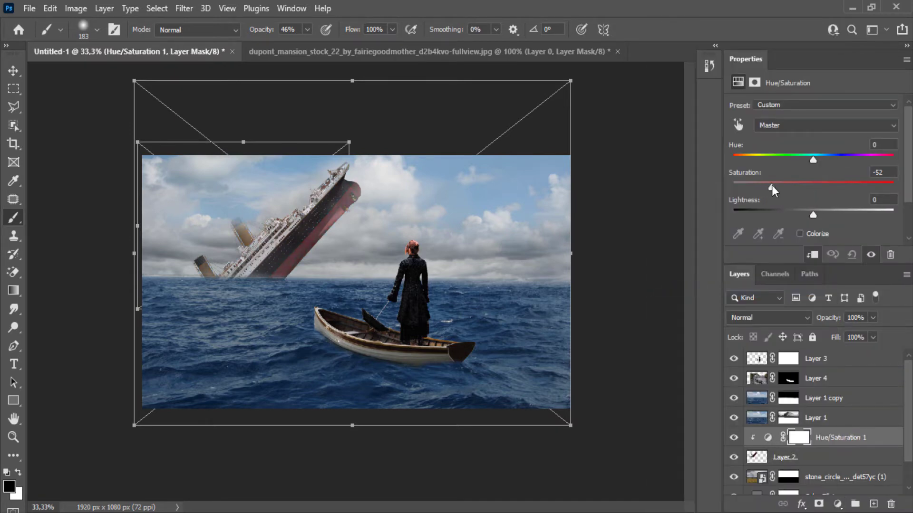
With a soft 37 px brush, paint black on the original ocean layer's mask to clear the haze over the Titanic's hull at the waterline.
{"action": "left_click", "coordinate": [734, 418]}
{"action": "left_click", "coordinate": [734, 418]}
{"action": "left_click", "coordinate": [787, 418]}
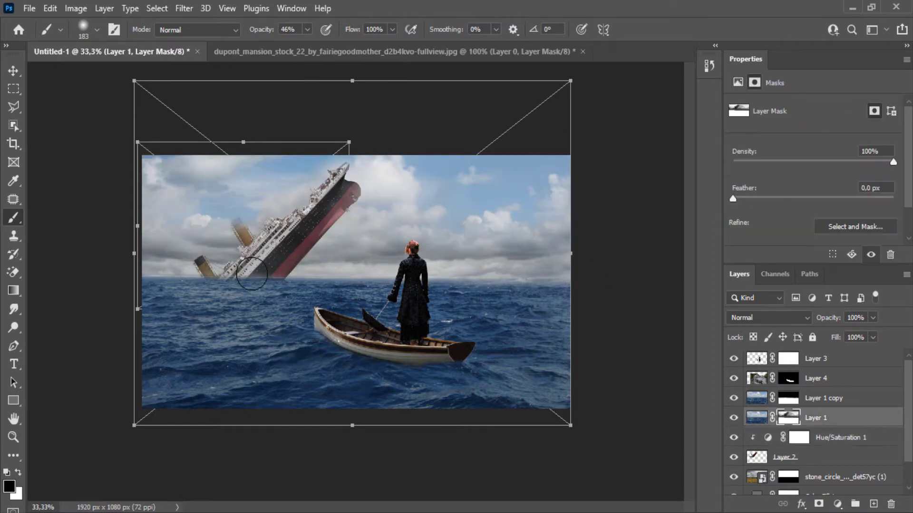
{"action": "scroll", "coordinate": [251, 274], "scroll_direction": "up", "scroll_amount": 5}
{"action": "right_click", "coordinate": [210, 269]}
{"action": "left_click_drag", "start_coordinate": [311, 292], "coordinate": [304, 292]}
{"action": "left_click_drag", "start_coordinate": [189, 253], "coordinate": [154, 270]}
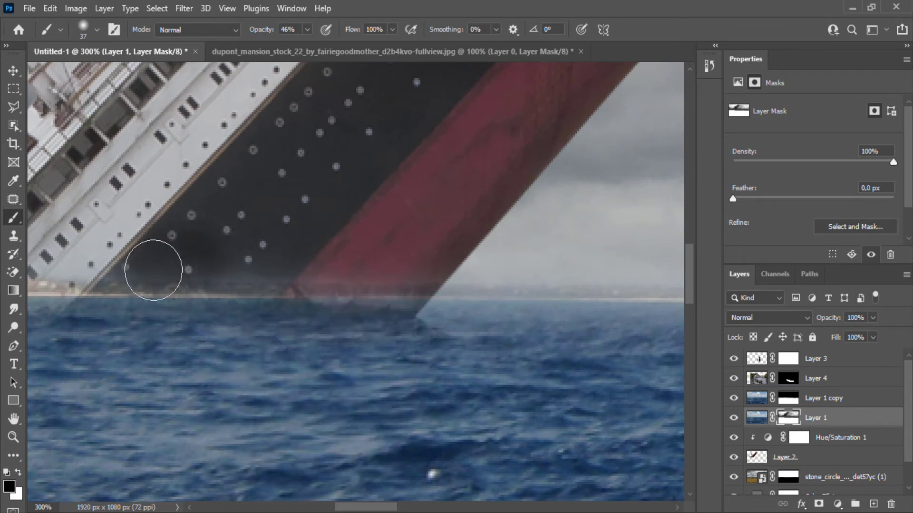
{"action": "key", "text": "ctrl+z"}
{"action": "left_click_drag", "start_coordinate": [335, 269], "coordinate": [81, 266]}
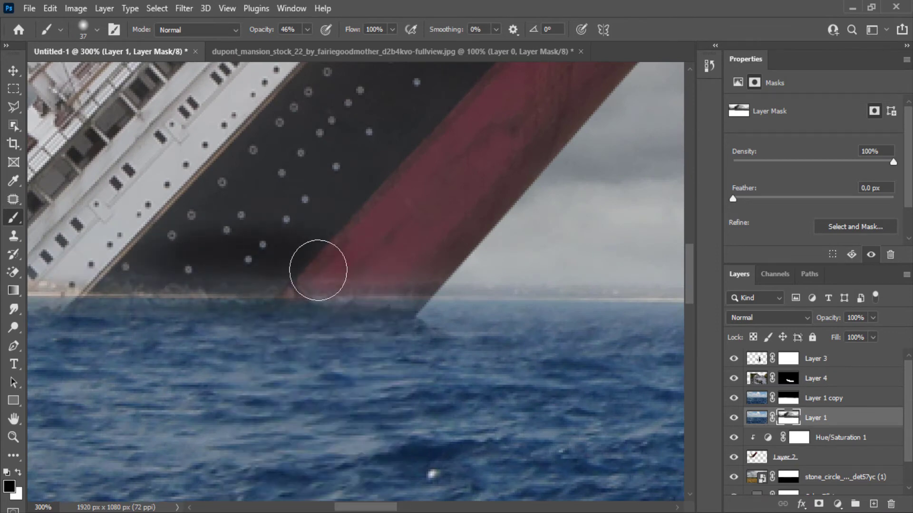
Hide the ocean copy layer and select the original ocean layer's mask.
{"action": "left_click", "coordinate": [732, 400]}
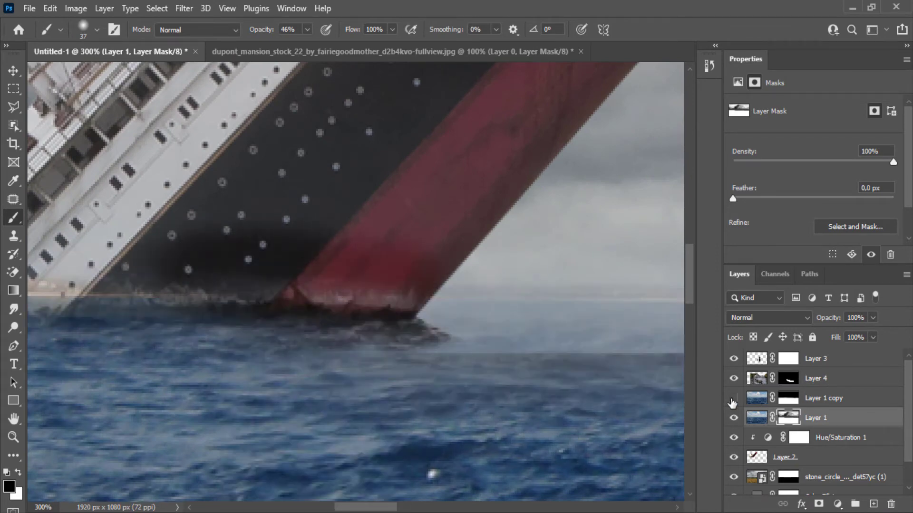
{"action": "left_click", "coordinate": [732, 399]}
{"action": "left_click", "coordinate": [786, 404]}
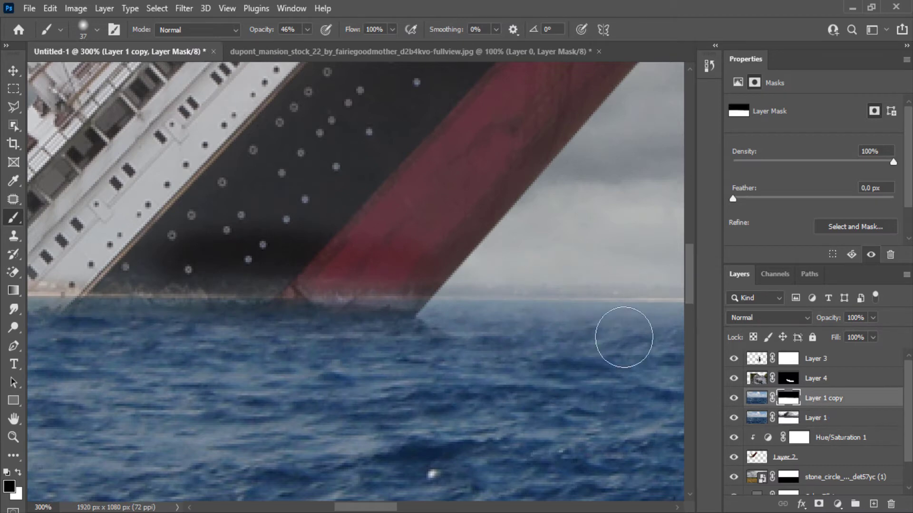
{"action": "left_click", "coordinate": [733, 398]}
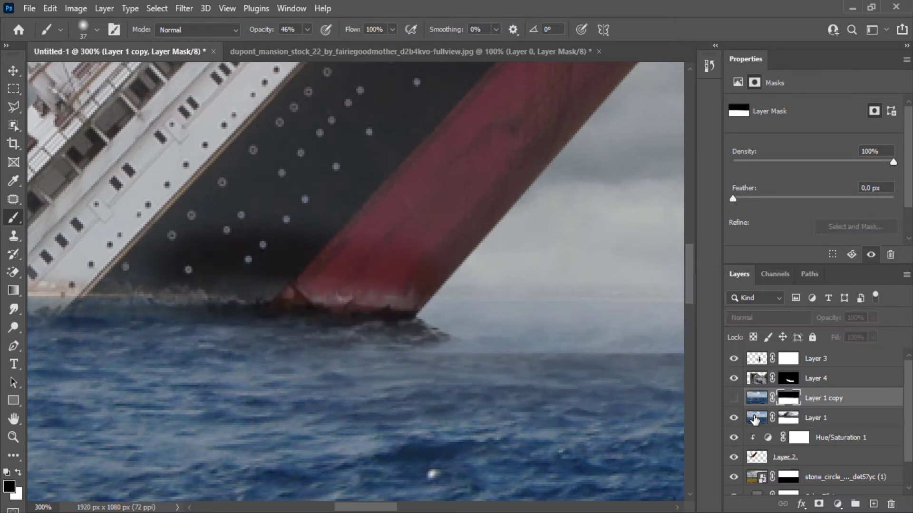
{"action": "left_click", "coordinate": [784, 418]}
Raise the brush opacity to 100% and paint black on the original ocean layer's mask along the horizon on both sides of the ship.
{"action": "left_click_drag", "start_coordinate": [618, 304], "coordinate": [279, 291]}
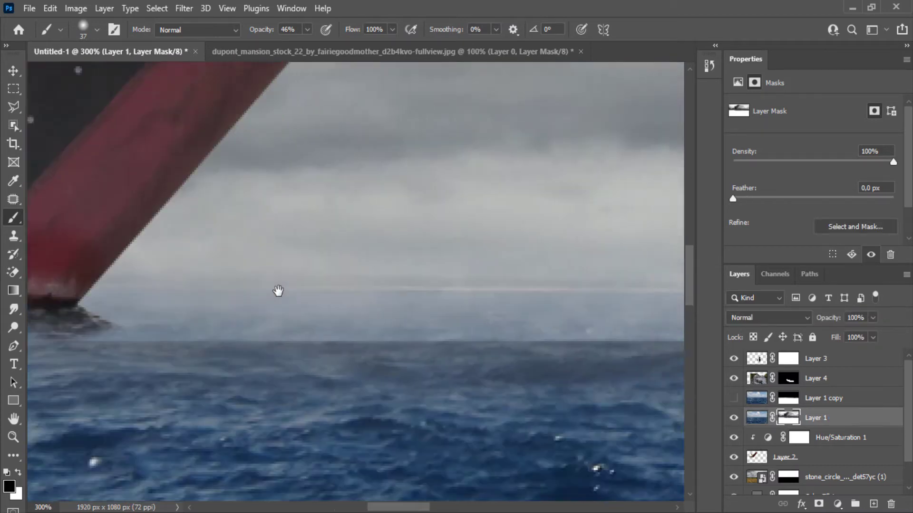
{"action": "left_click", "coordinate": [308, 31]}
{"action": "left_click_drag", "start_coordinate": [307, 45], "coordinate": [347, 46]}
{"action": "mouse_move", "coordinate": [217, 280]}
{"action": "left_mouse_down"}
{"action": "mouse_move", "coordinate": [144, 281]}
{"action": "mouse_move", "coordinate": [484, 260]}
{"action": "left_mouse_up"}
{"action": "mouse_move", "coordinate": [630, 263]}
{"action": "left_mouse_down"}
{"action": "mouse_move", "coordinate": [204, 243]}
{"action": "mouse_move", "coordinate": [572, 236]}
{"action": "mouse_move", "coordinate": [102, 198]}
{"action": "left_mouse_up"}
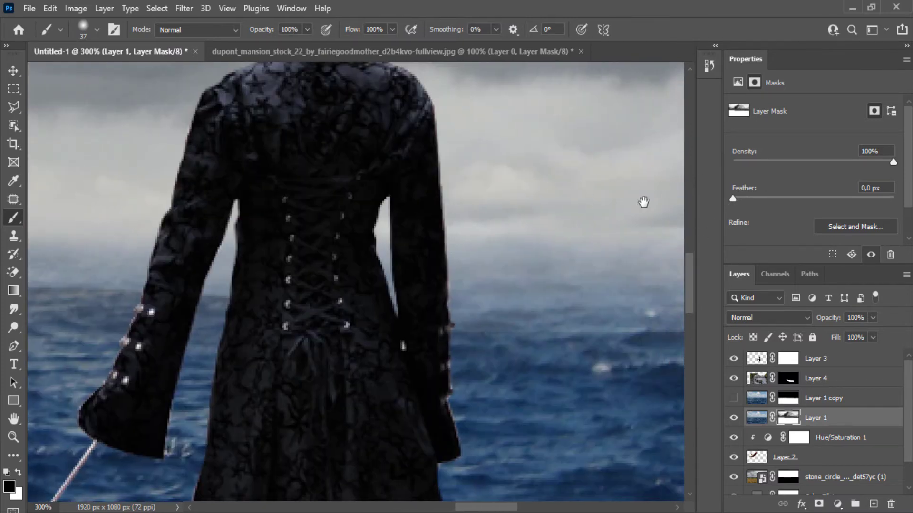
{"action": "mouse_move", "coordinate": [644, 200]}
{"action": "left_mouse_down"}
{"action": "mouse_move", "coordinate": [226, 194]}
{"action": "mouse_move", "coordinate": [654, 201]}
{"action": "left_mouse_up"}
{"action": "key", "text": "ctrl+1"}
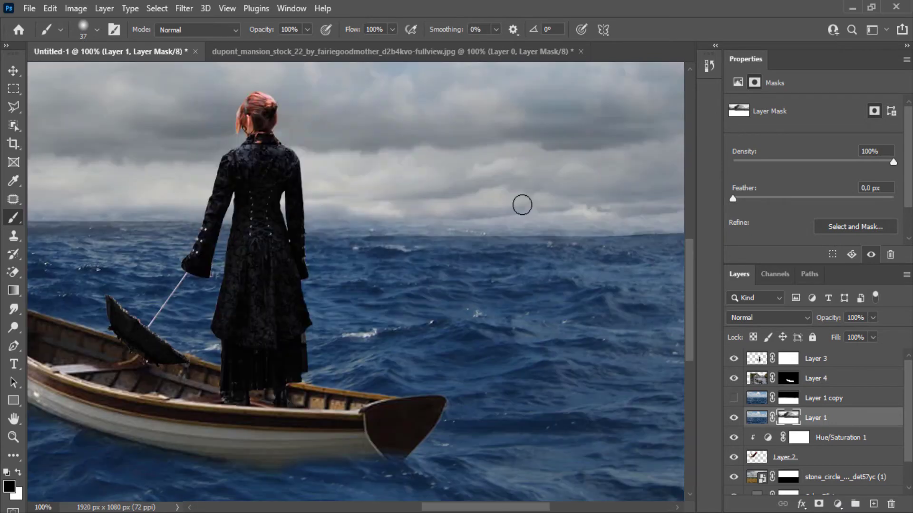
{"action": "mouse_move", "coordinate": [522, 204]}
{"action": "left_mouse_down"}
{"action": "mouse_move", "coordinate": [679, 213]}
{"action": "mouse_move", "coordinate": [110, 204]}
{"action": "mouse_move", "coordinate": [430, 219]}
{"action": "mouse_move", "coordinate": [609, 201]}
{"action": "left_mouse_up"}
{"action": "left_click_drag", "start_coordinate": [102, 179], "coordinate": [667, 222]}
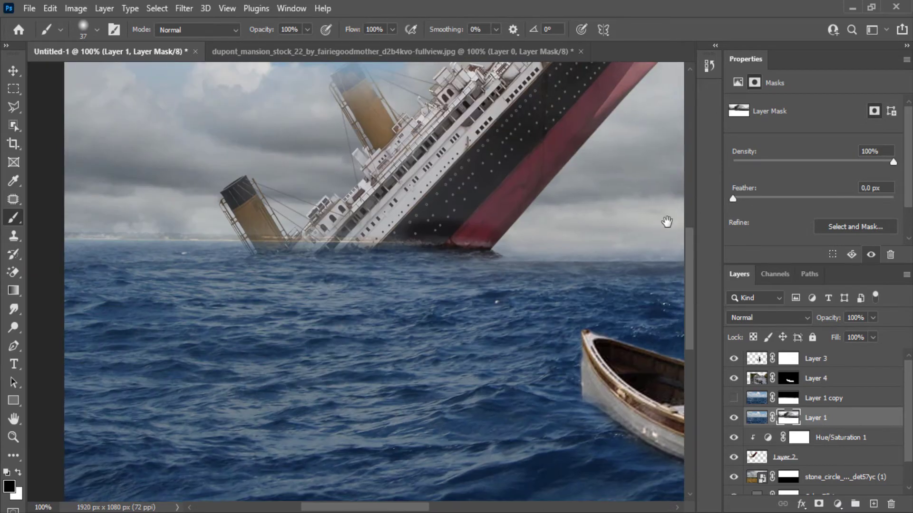
{"action": "left_click_drag", "start_coordinate": [444, 237], "coordinate": [72, 238]}
Turn the ocean copy layer back on with its mask selected and check the waterline.
{"action": "left_click", "coordinate": [788, 398]}
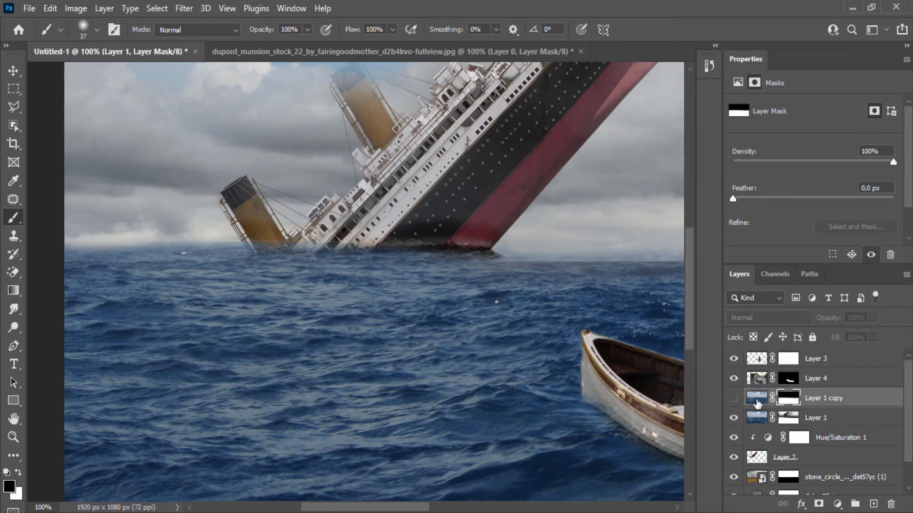
{"action": "left_click", "coordinate": [733, 398]}
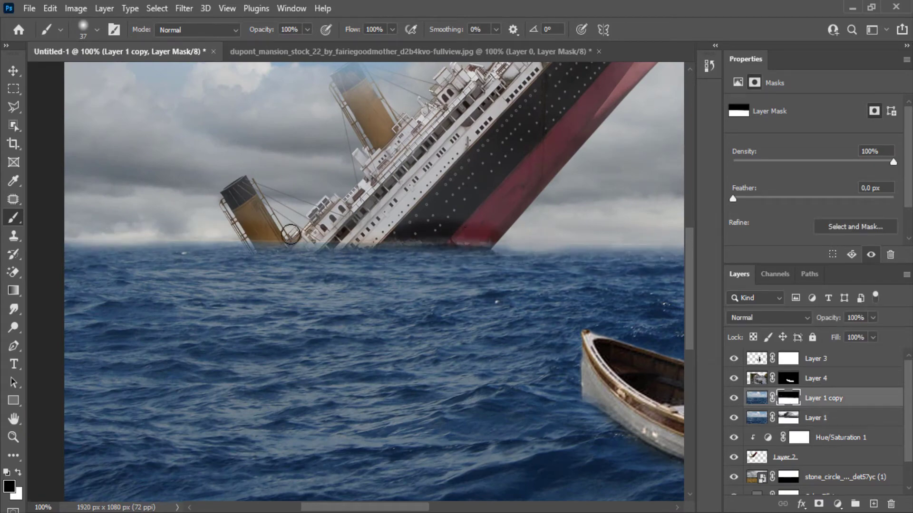
{"action": "scroll", "coordinate": [340, 242], "scroll_direction": "right", "scroll_amount": 5}
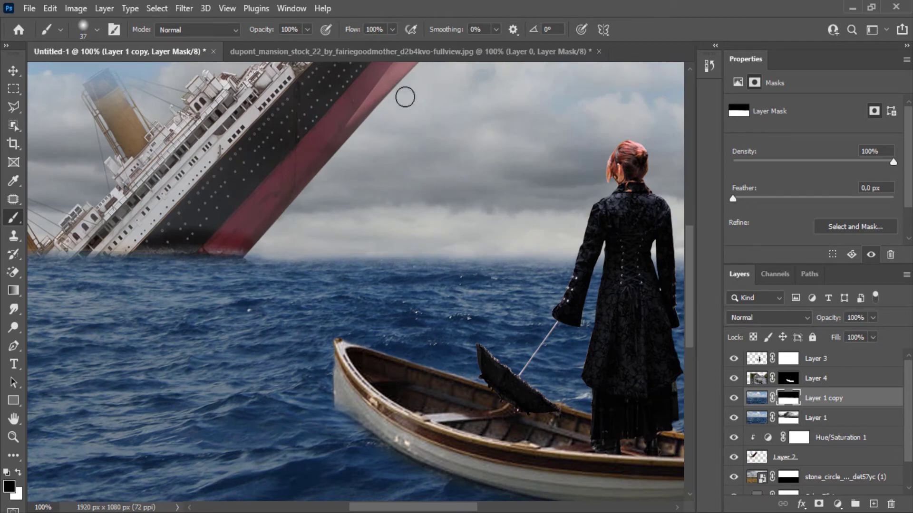
Close the dupont_mansion_stock_22 document and fit the whole composite in view.
{"action": "left_click", "coordinate": [393, 53]}
{"action": "left_click", "coordinate": [599, 51]}
{"action": "left_click", "coordinate": [450, 209]}
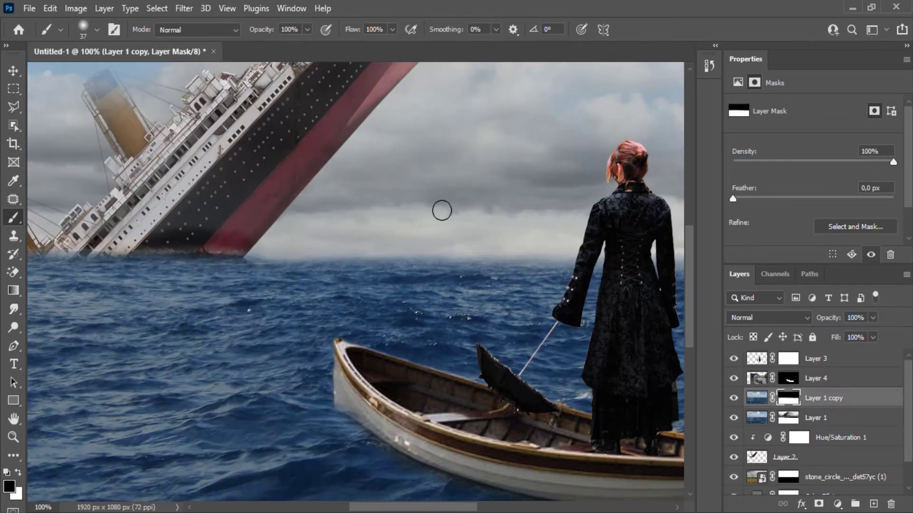
{"action": "scroll", "coordinate": [249, 278], "scroll_direction": "down", "scroll_amount": 4}
{"action": "scroll", "coordinate": [294, 279], "scroll_direction": "up", "scroll_amount": 2}
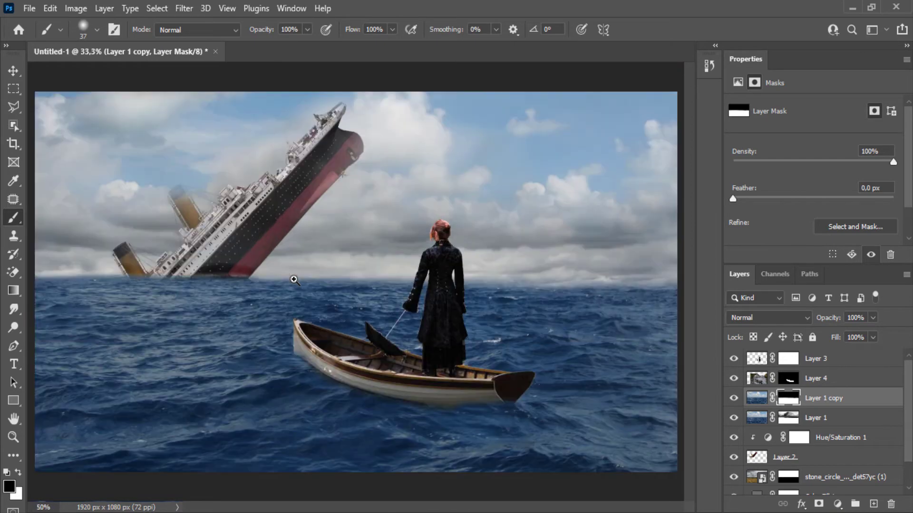
Place rain_texture_by_incolor16_d4o0srd.jpg in the composite and put it at the top of the layer stack.
{"action": "left_click", "coordinate": [145, 512]}
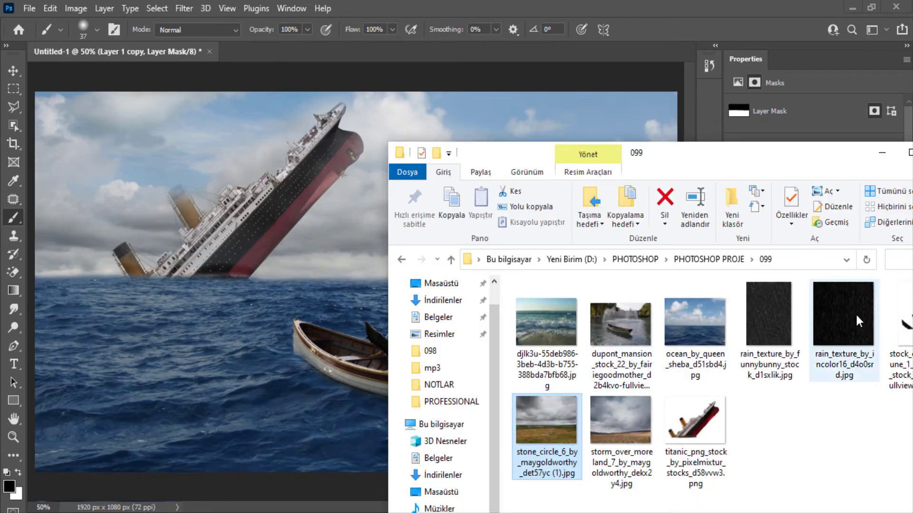
{"action": "left_click_drag", "start_coordinate": [856, 317], "coordinate": [208, 248]}
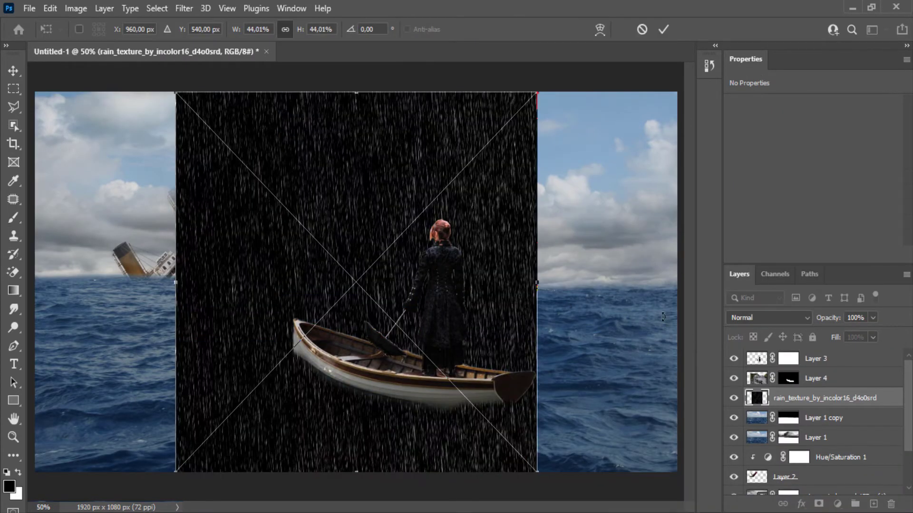
{"action": "key", "text": "Return"}
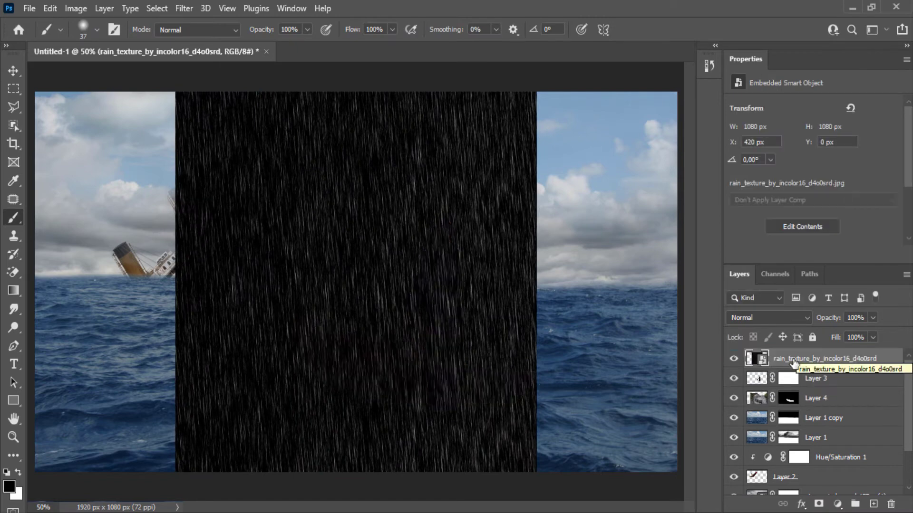
Set the rain texture layer's blend mode to Screen and switch to the Move tool.
{"action": "left_click", "coordinate": [769, 317]}
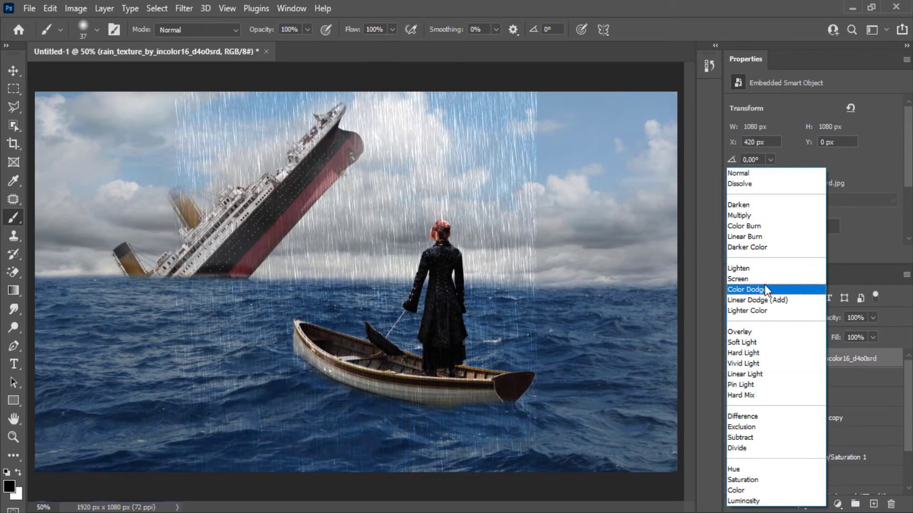
{"action": "left_click", "coordinate": [766, 279]}
{"action": "key", "text": "ctrl+minus"}
{"action": "key", "text": "ctrl+minus"}
{"action": "key", "text": "v"}
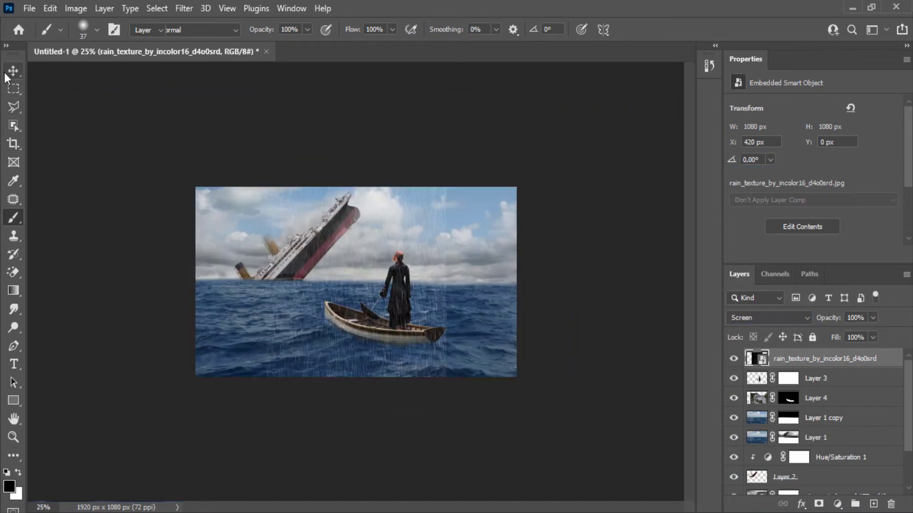
Stretch the rain texture past both side edges of the canvas so the rain covers the whole image, and commit the transform.
{"action": "left_click_drag", "start_coordinate": [444, 282], "coordinate": [525, 283]}
{"action": "left_click_drag", "start_coordinate": [262, 282], "coordinate": [182, 282]}
{"action": "left_click", "coordinate": [663, 29]}
Add a Curves adjustment layer above Layer 3 and pull the midpoint of the curve down to darken the composite.
{"action": "left_click", "coordinate": [847, 382]}
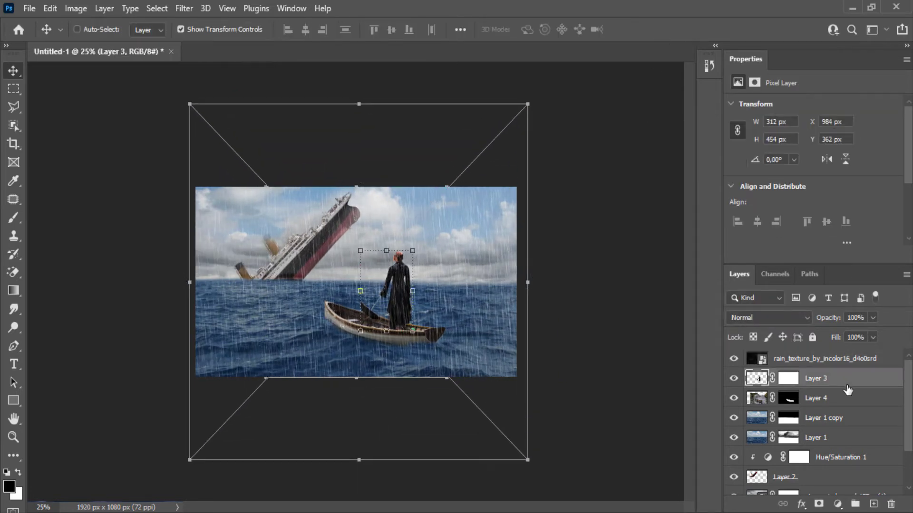
{"action": "left_click", "coordinate": [838, 504]}
{"action": "left_click", "coordinate": [824, 325]}
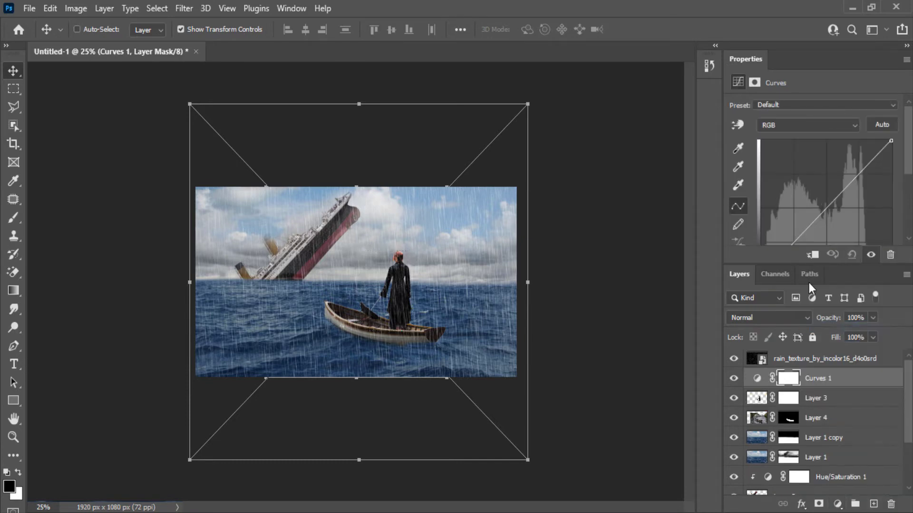
{"action": "left_click", "coordinate": [837, 207]}
{"action": "left_click_drag", "start_coordinate": [838, 207], "coordinate": [839, 210]}
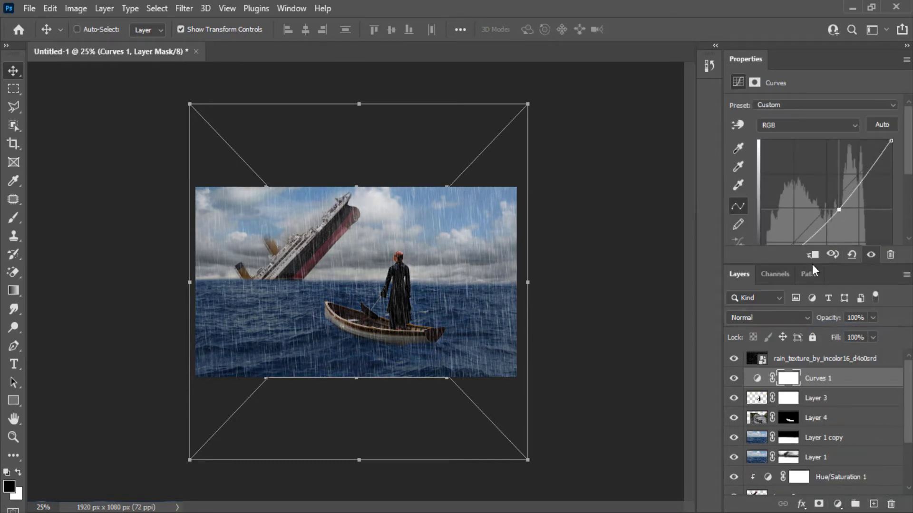
Compare the image with the Curves 1 adjustment off and on, and hide the rain texture layer.
{"action": "left_click", "coordinate": [735, 376]}
{"action": "left_click", "coordinate": [735, 377]}
{"action": "left_click", "coordinate": [735, 359]}
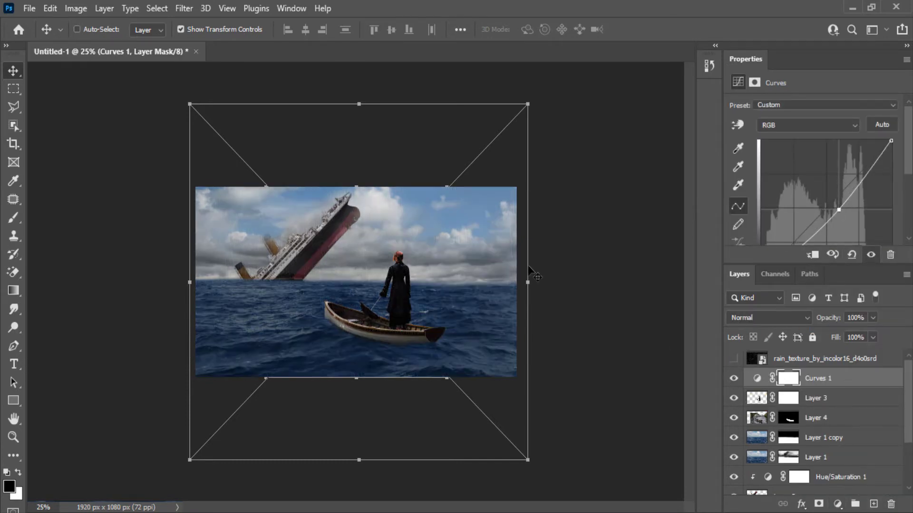
Move the Curves 1 midpoint back close to the diagonal to soften the darkening.
{"action": "left_click", "coordinate": [758, 379]}
{"action": "key", "text": "ctrl+plus"}
{"action": "key", "text": "ctrl+plus"}
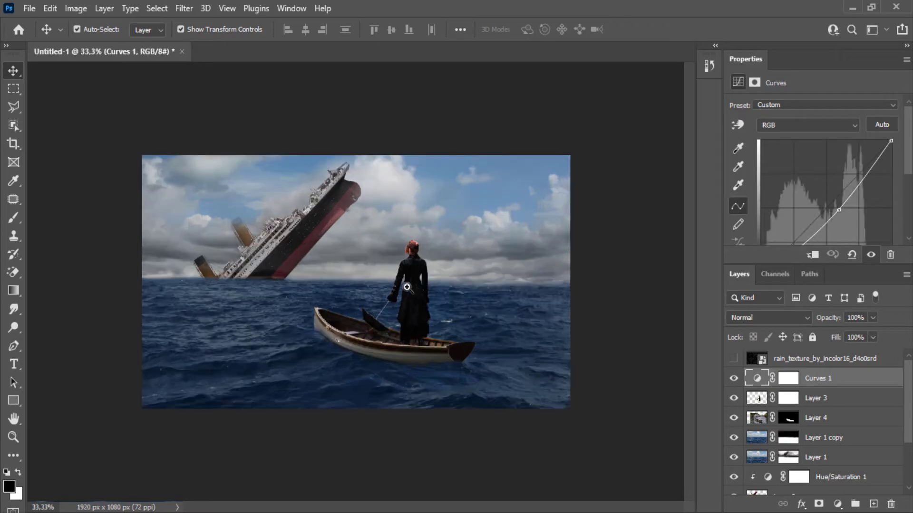
{"action": "mouse_move", "coordinate": [835, 206]}
{"action": "left_mouse_down"}
{"action": "mouse_move", "coordinate": [820, 199]}
{"action": "mouse_move", "coordinate": [829, 209]}
{"action": "left_mouse_up"}
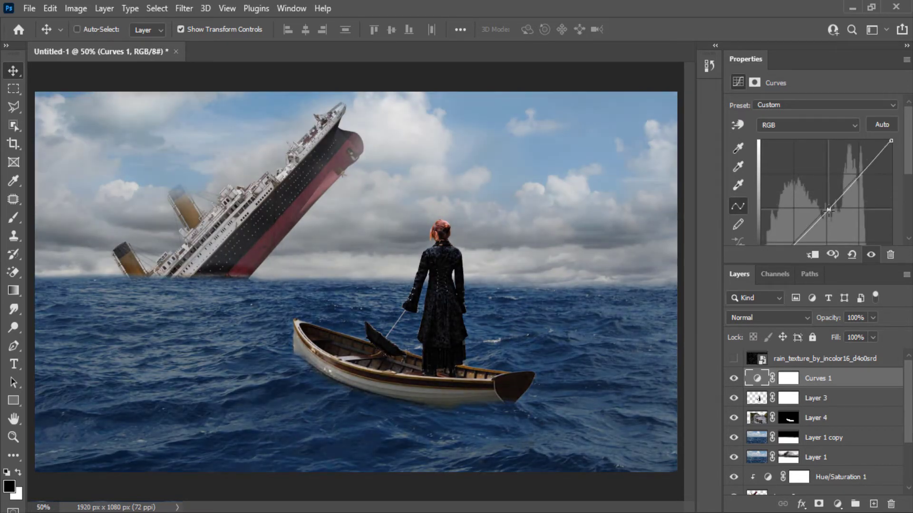
{"action": "key", "text": "ctrl+minus"}
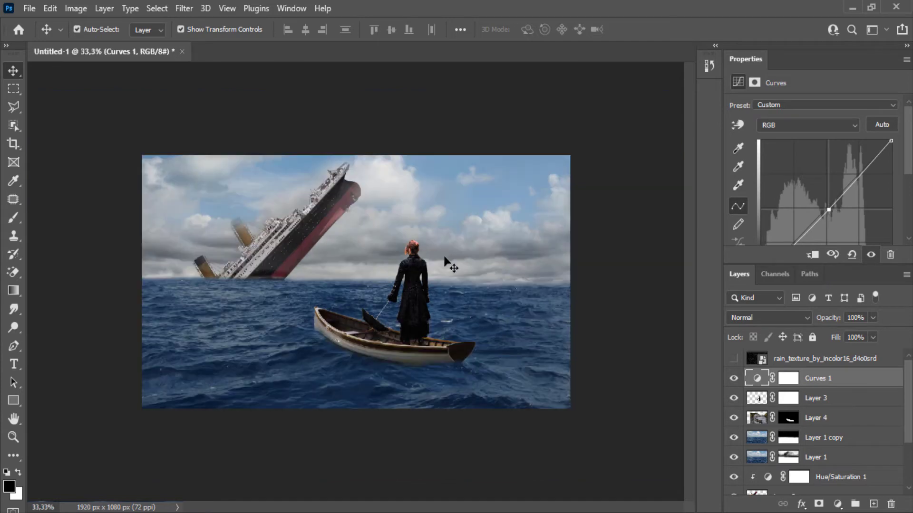
Paint on Layer 1's mask along the waterline below the ship with a 196 px brush.
{"action": "left_click", "coordinate": [788, 457]}
{"action": "left_click_drag", "start_coordinate": [734, 457], "coordinate": [736, 442]}
{"action": "left_click", "coordinate": [736, 457]}
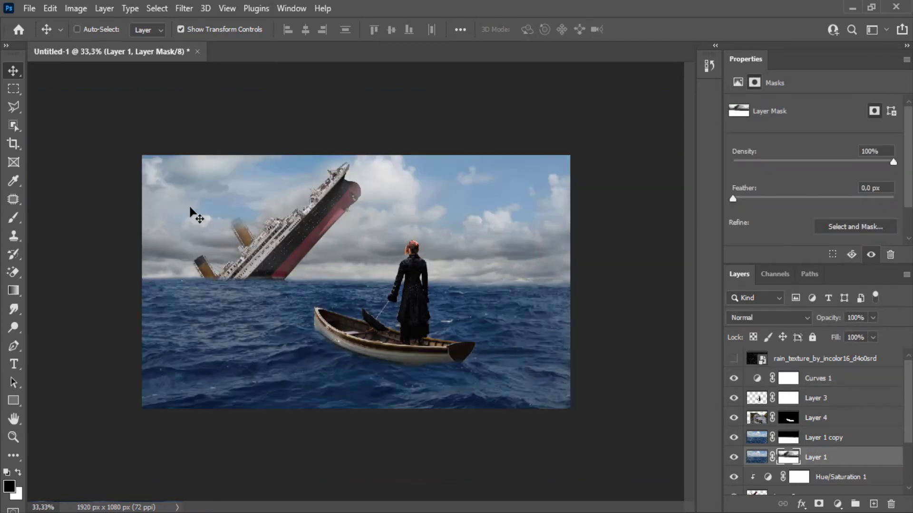
{"action": "key", "text": "b"}
{"action": "right_click", "coordinate": [224, 257]}
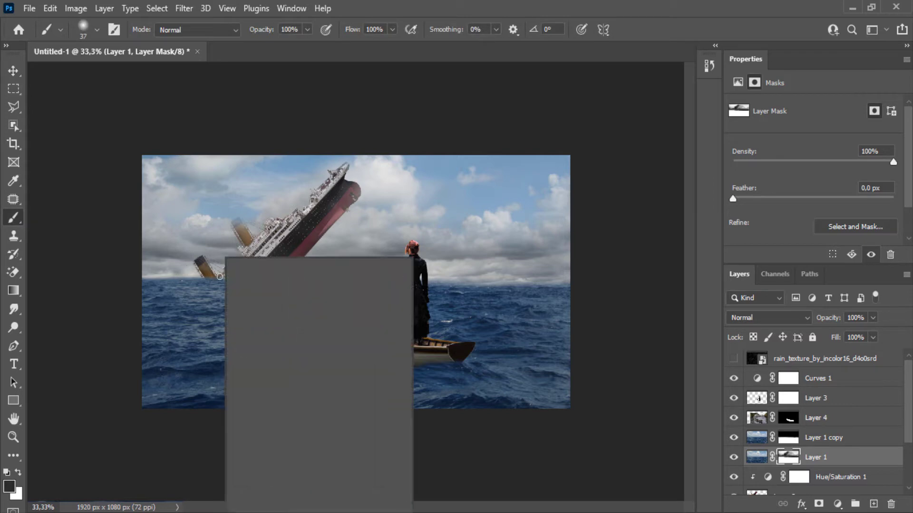
{"action": "left_click", "coordinate": [355, 293]}
{"action": "left_click_drag", "start_coordinate": [171, 273], "coordinate": [324, 278]}
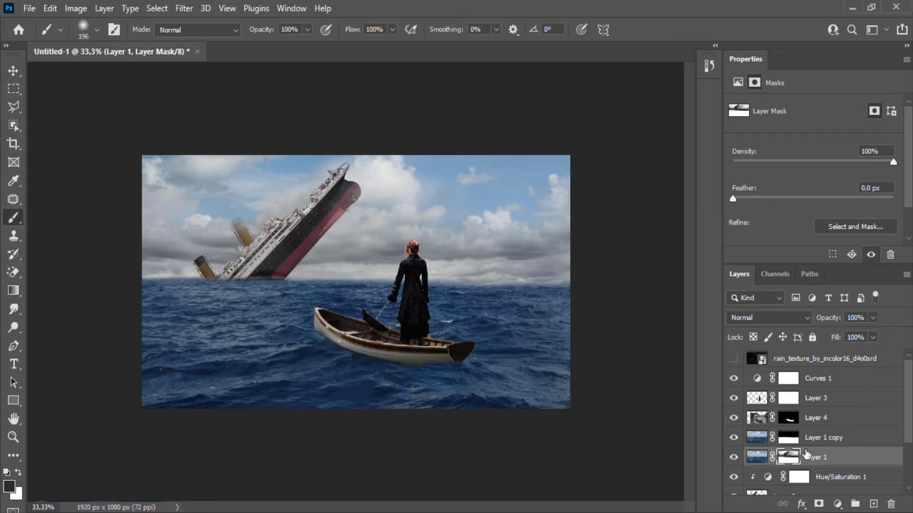
Create a new layer above Layer 1 copy and paint grey haze along the horizon with the brush at 28% opacity.
{"action": "left_click", "coordinate": [828, 441]}
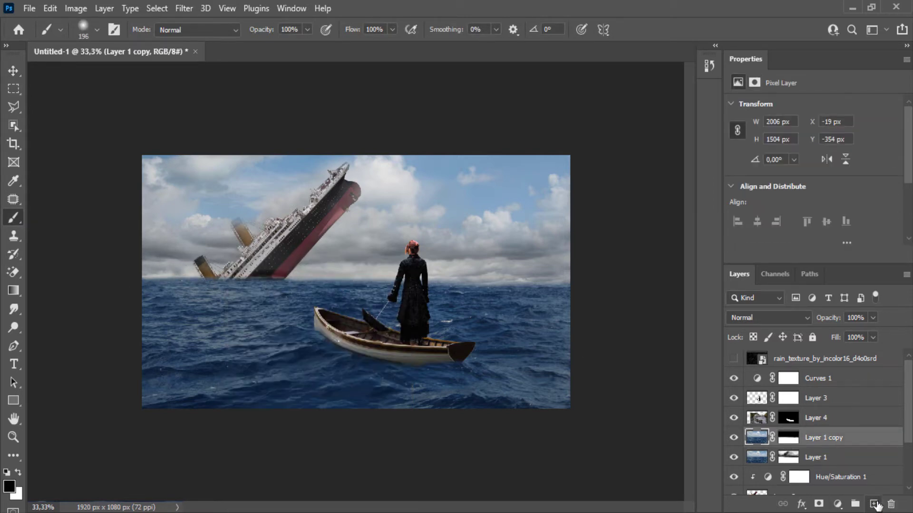
{"action": "left_click", "coordinate": [876, 506]}
{"action": "left_click_drag", "start_coordinate": [281, 265], "coordinate": [162, 274]}
{"action": "key", "text": "ctrl+z"}
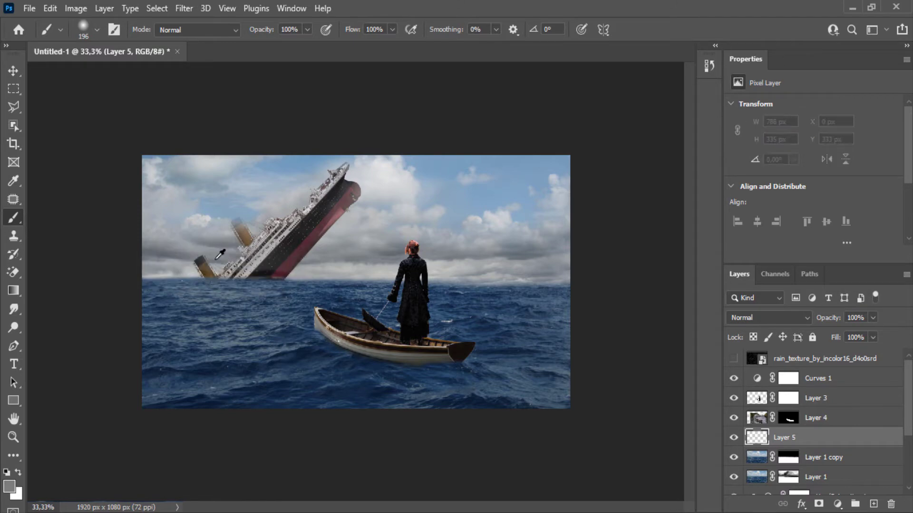
{"action": "mouse_move", "coordinate": [219, 255]}
{"action": "left_mouse_down"}
{"action": "mouse_move", "coordinate": [213, 277]}
{"action": "mouse_move", "coordinate": [136, 280]}
{"action": "mouse_move", "coordinate": [579, 274]}
{"action": "mouse_move", "coordinate": [200, 271]}
{"action": "left_mouse_up"}
{"action": "mouse_move", "coordinate": [299, 288]}
{"action": "left_mouse_down"}
{"action": "mouse_move", "coordinate": [271, 276]}
{"action": "mouse_move", "coordinate": [362, 281]}
{"action": "mouse_move", "coordinate": [195, 273]}
{"action": "mouse_move", "coordinate": [417, 276]}
{"action": "mouse_move", "coordinate": [194, 278]}
{"action": "mouse_move", "coordinate": [477, 284]}
{"action": "mouse_move", "coordinate": [82, 280]}
{"action": "left_mouse_up"}
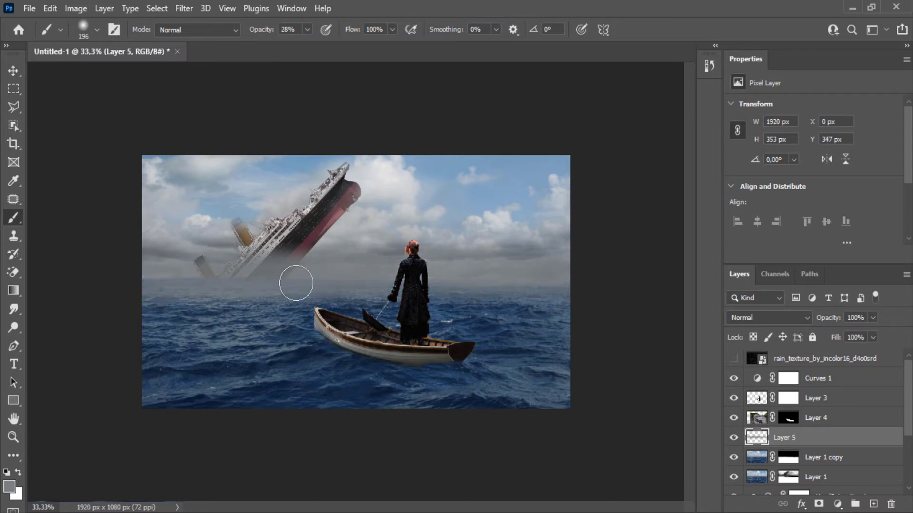
Preview other blend modes on the haze layer, keep it at Normal, and set the layer's opacity to 52%.
{"action": "left_click", "coordinate": [783, 319]}
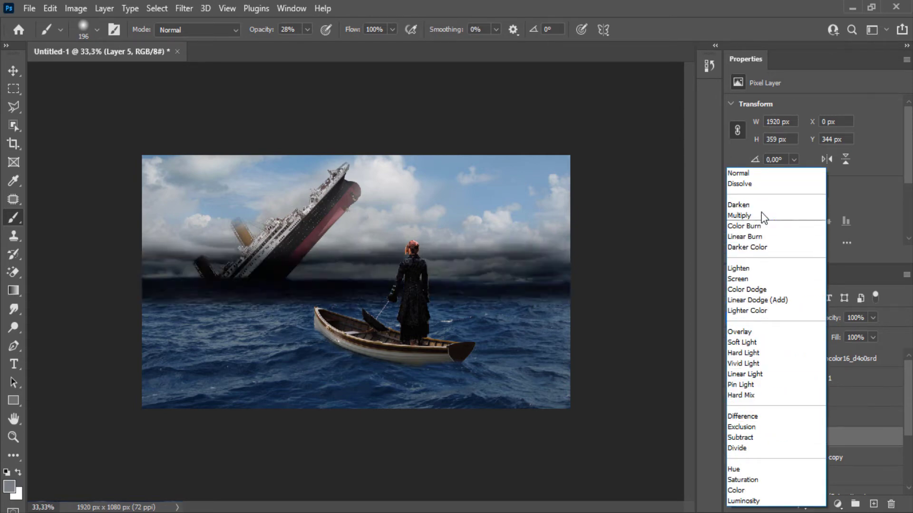
{"action": "left_click", "coordinate": [873, 137]}
{"action": "left_click_drag", "start_coordinate": [851, 331], "coordinate": [841, 332]}
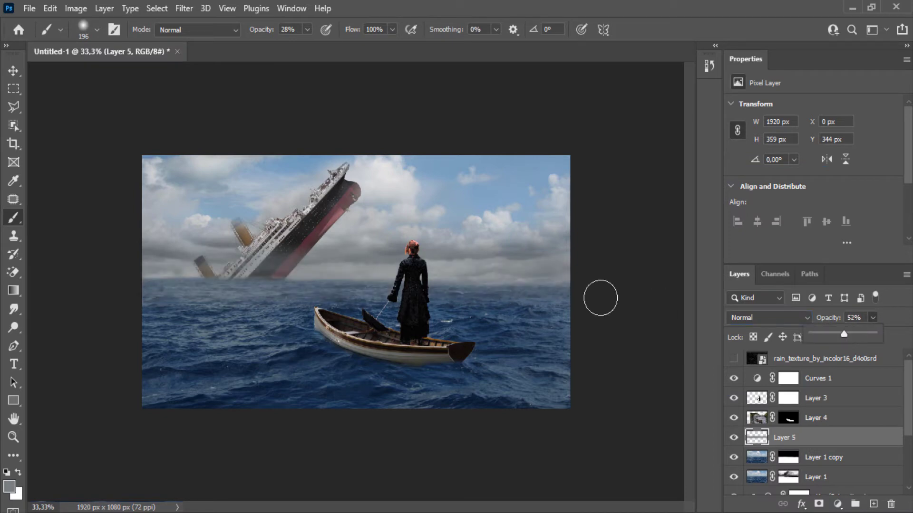
Select Layer 1's mask and turn the layer off and on to compare the sky.
{"action": "left_click", "coordinate": [791, 463]}
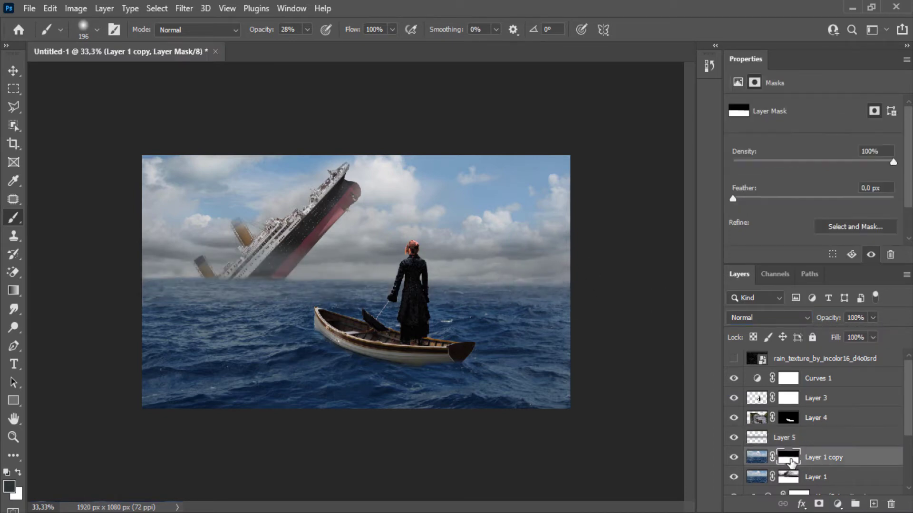
{"action": "left_click", "coordinate": [790, 480]}
{"action": "left_click", "coordinate": [734, 477]}
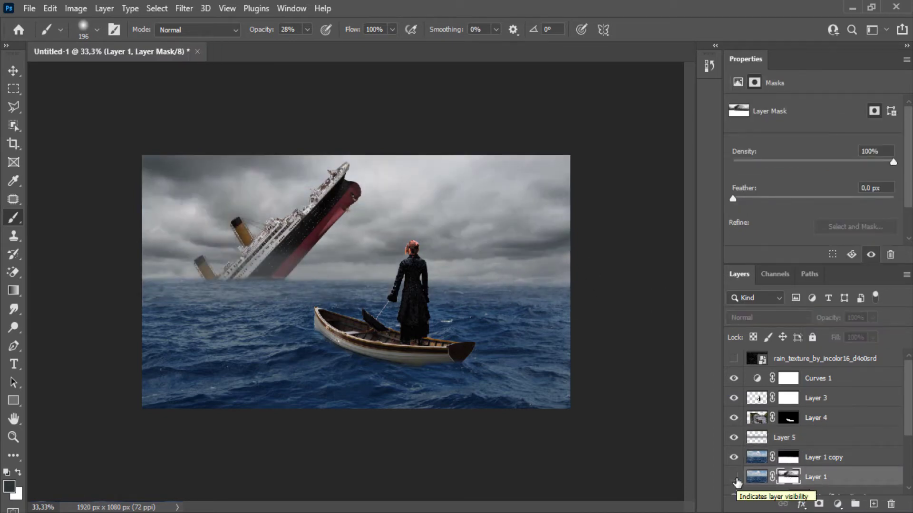
{"action": "left_click", "coordinate": [733, 477]}
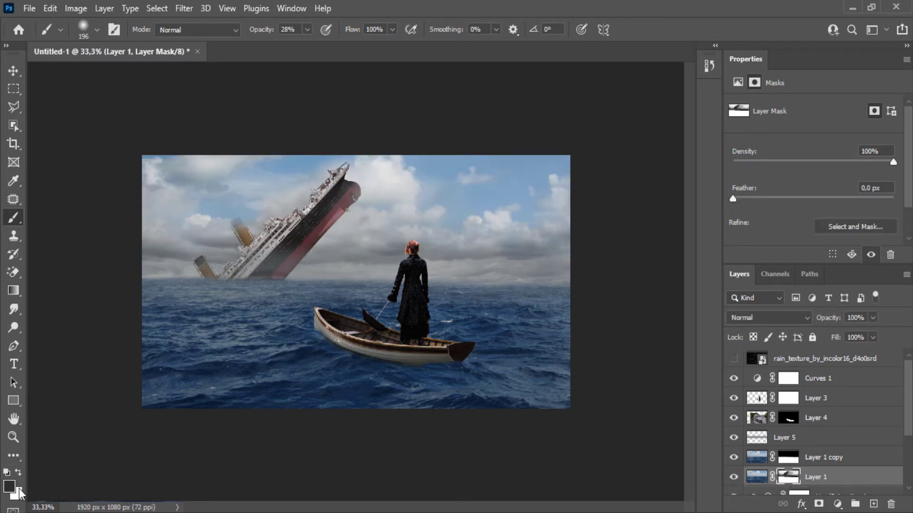
Paint white over the sky on Layer 1's mask with a 338 px brush, and raise the brush opacity to 85%.
{"action": "left_click", "coordinate": [18, 474]}
{"action": "right_click", "coordinate": [480, 190]}
{"action": "left_click_drag", "start_coordinate": [607, 225], "coordinate": [615, 225]}
{"action": "mouse_move", "coordinate": [537, 183]}
{"action": "left_mouse_down"}
{"action": "mouse_move", "coordinate": [483, 188]}
{"action": "mouse_move", "coordinate": [472, 205]}
{"action": "left_mouse_up"}
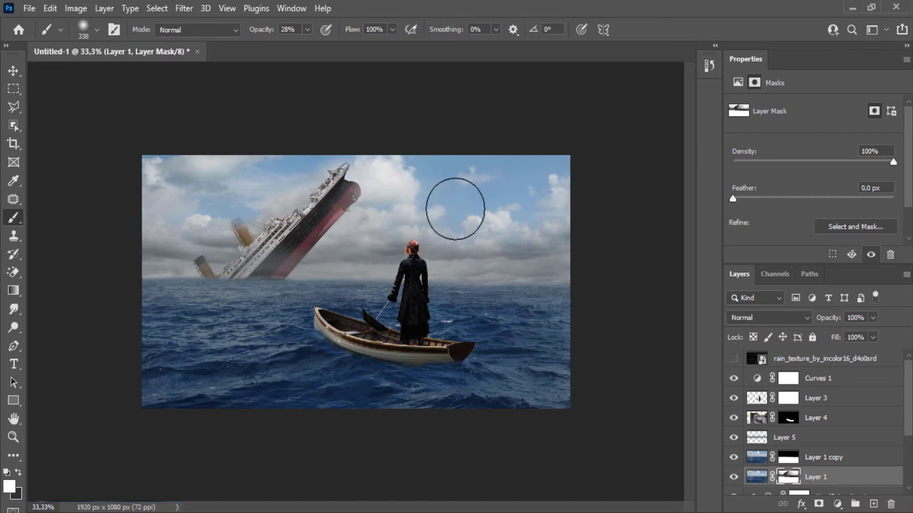
{"action": "left_click_drag", "start_coordinate": [307, 30], "coordinate": [328, 45]}
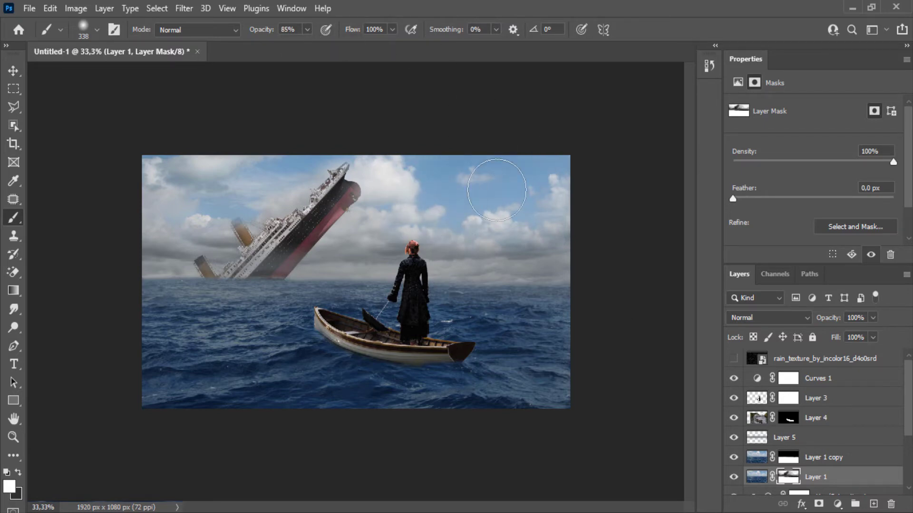
Toggle Layer 1 to check it, and paint dark over the sky on its mask to reveal the grey storm clouds.
{"action": "scroll", "coordinate": [765, 415], "scroll_direction": "down", "scroll_amount": 2}
{"action": "left_click", "coordinate": [734, 438]}
{"action": "left_click", "coordinate": [733, 438]}
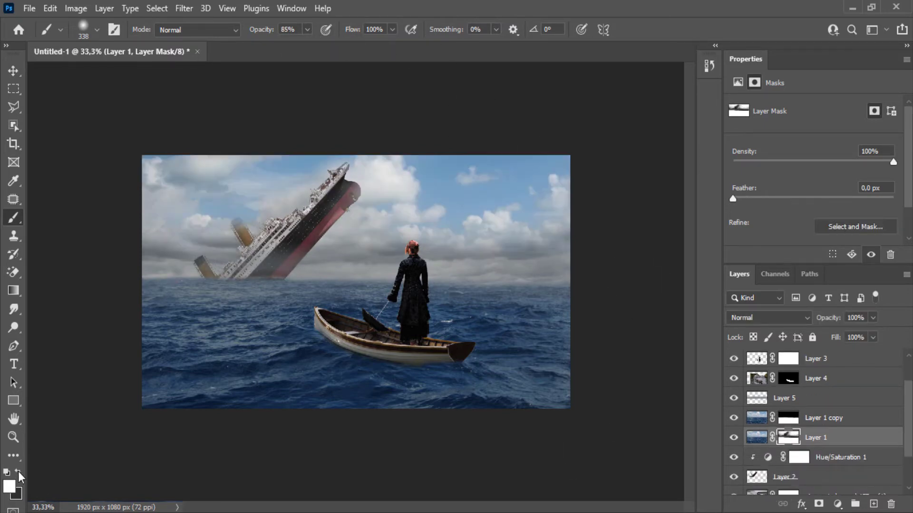
{"action": "mouse_move", "coordinate": [576, 155]}
{"action": "left_mouse_down"}
{"action": "mouse_move", "coordinate": [456, 180]}
{"action": "mouse_move", "coordinate": [425, 155]}
{"action": "mouse_move", "coordinate": [527, 164]}
{"action": "mouse_move", "coordinate": [473, 231]}
{"action": "mouse_move", "coordinate": [393, 229]}
{"action": "mouse_move", "coordinate": [379, 209]}
{"action": "mouse_move", "coordinate": [163, 221]}
{"action": "mouse_move", "coordinate": [131, 174]}
{"action": "mouse_move", "coordinate": [155, 140]}
{"action": "mouse_move", "coordinate": [212, 108]}
{"action": "mouse_move", "coordinate": [236, 106]}
{"action": "mouse_move", "coordinate": [212, 197]}
{"action": "mouse_move", "coordinate": [236, 179]}
{"action": "mouse_move", "coordinate": [235, 189]}
{"action": "mouse_move", "coordinate": [254, 138]}
{"action": "mouse_move", "coordinate": [158, 156]}
{"action": "mouse_move", "coordinate": [162, 208]}
{"action": "mouse_move", "coordinate": [376, 136]}
{"action": "left_mouse_up"}
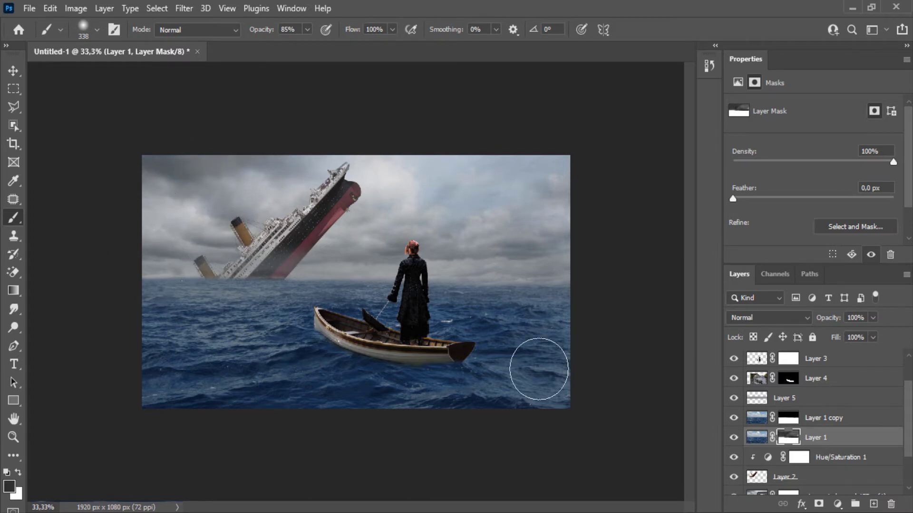
Paint on the stone_circle layer's mask along the horizon to blend the cloudy sky into the sea.
{"action": "left_click", "coordinate": [854, 364]}
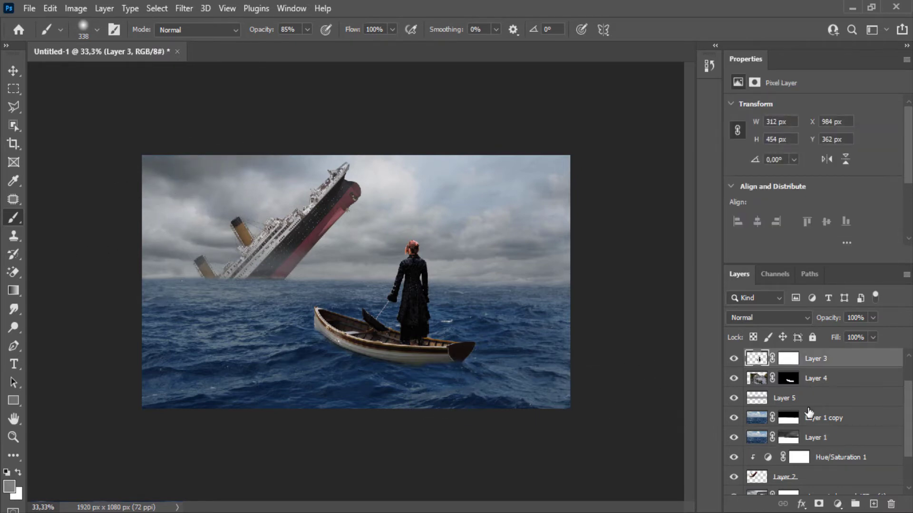
{"action": "scroll", "coordinate": [800, 475], "scroll_direction": "down", "scroll_amount": 2}
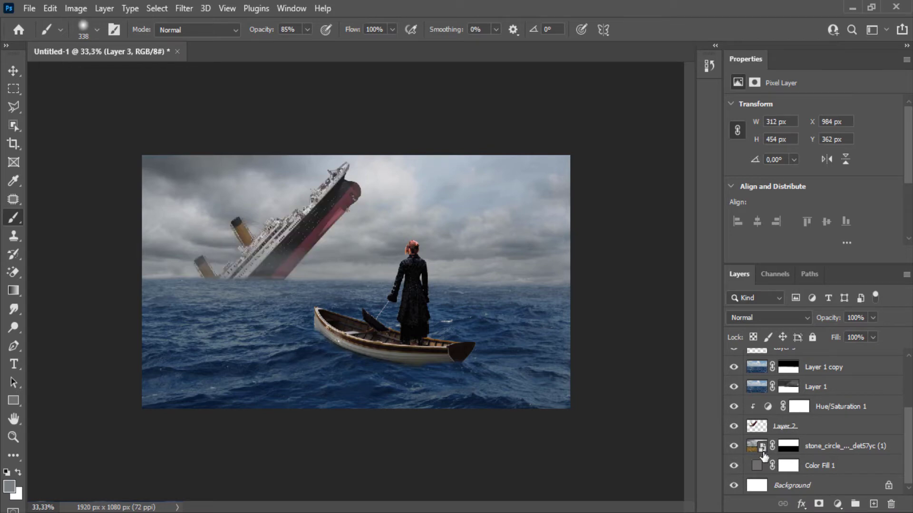
{"action": "left_click", "coordinate": [792, 451]}
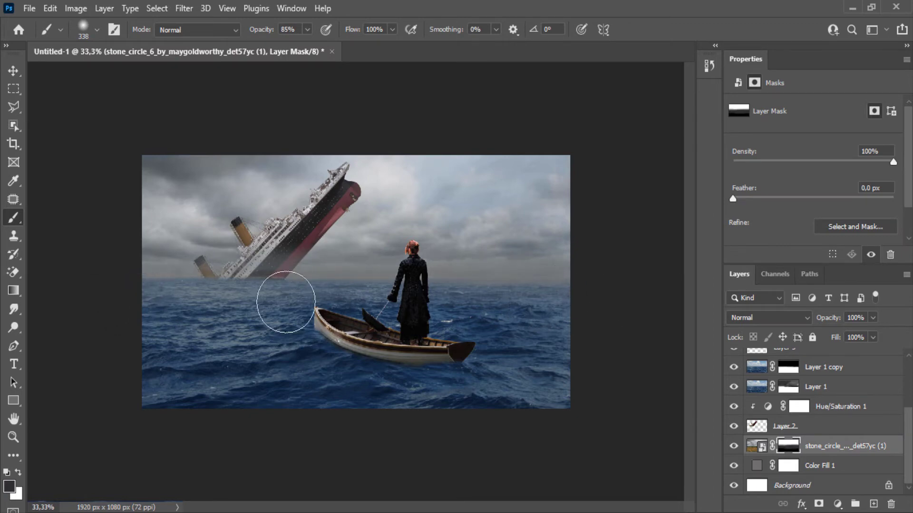
{"action": "scroll", "coordinate": [816, 433], "scroll_direction": "up", "scroll_amount": 2}
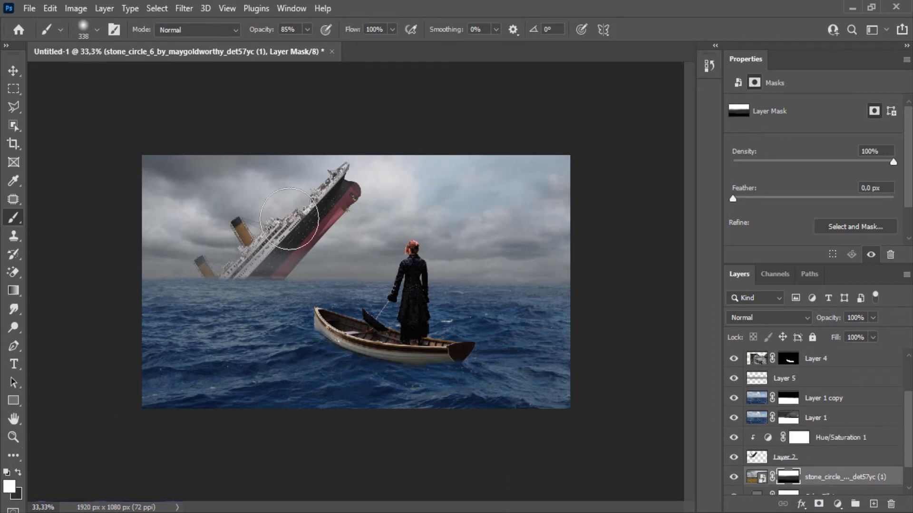
Add a layer mask to the ship on Layer 2 and set the brush size to 25 px.
{"action": "left_click", "coordinate": [757, 459]}
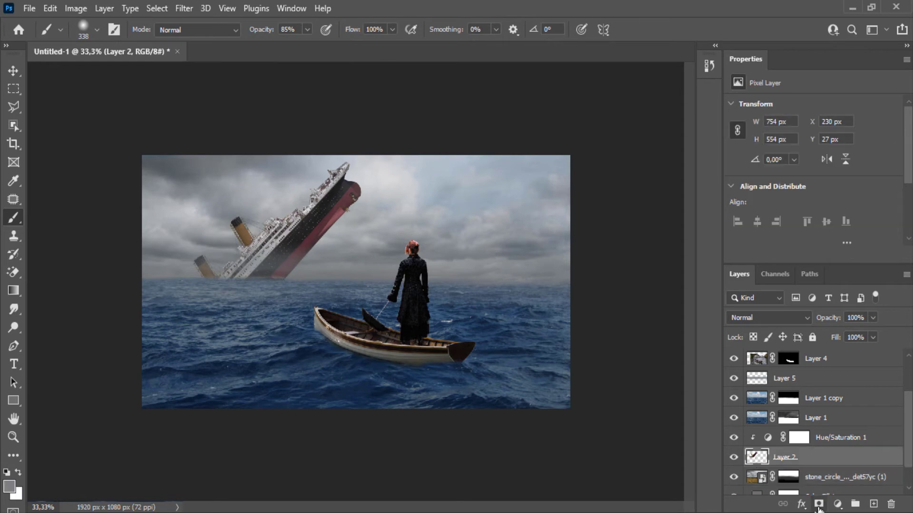
{"action": "left_click", "coordinate": [819, 504]}
{"action": "scroll", "coordinate": [285, 278], "scroll_direction": "up", "scroll_amount": 6}
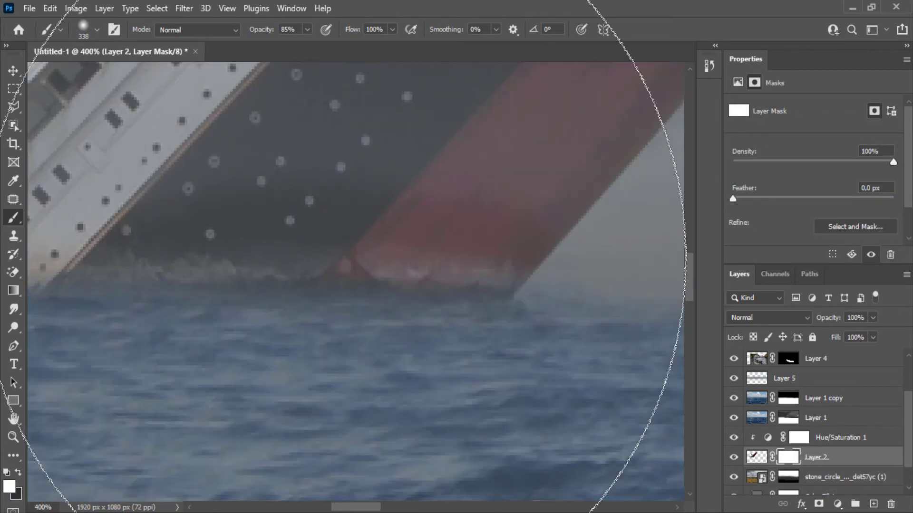
{"action": "right_click", "coordinate": [344, 259]}
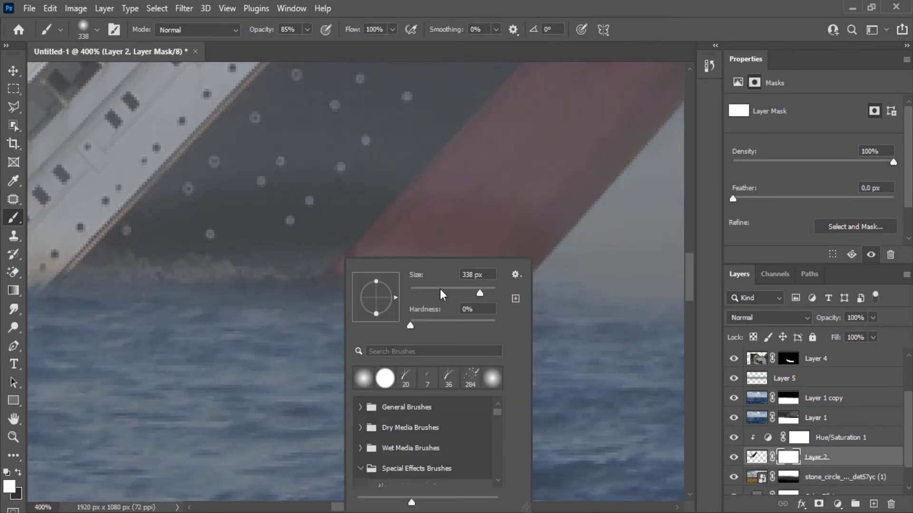
{"action": "type", "text": "25"}
{"action": "key", "text": "Return"}
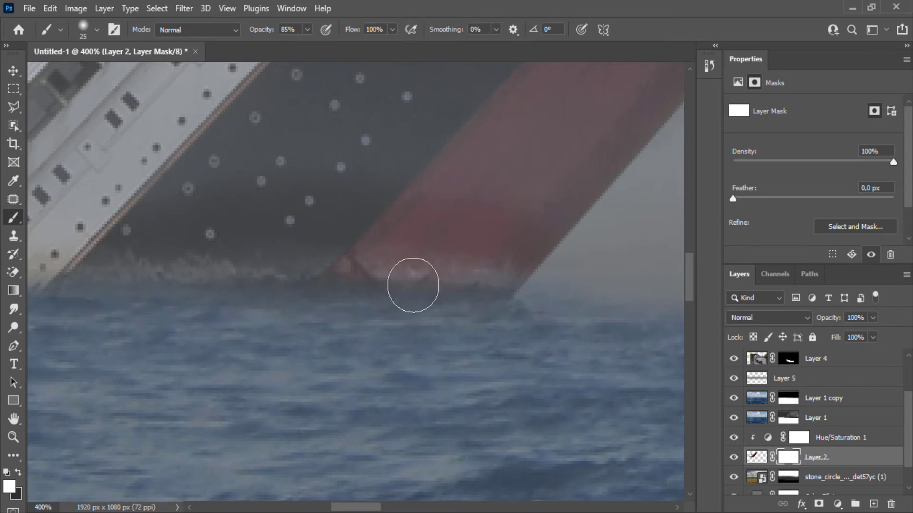
Toggle Layer 2 to check it, and paint dark on its mask along the waterline to fade the bottom of the hull and decks.
{"action": "left_click", "coordinate": [735, 457]}
{"action": "left_click", "coordinate": [734, 457]}
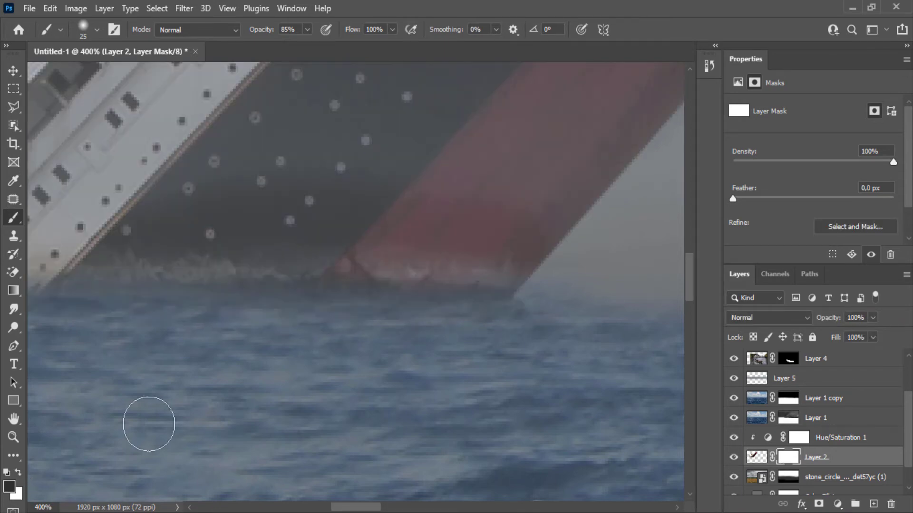
{"action": "mouse_move", "coordinate": [348, 299]}
{"action": "left_mouse_down"}
{"action": "mouse_move", "coordinate": [251, 305]}
{"action": "mouse_move", "coordinate": [414, 315]}
{"action": "left_mouse_up"}
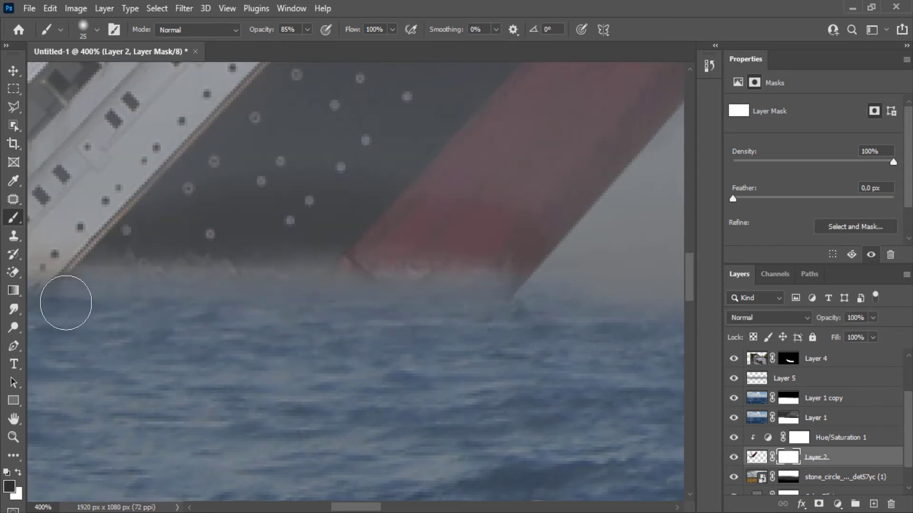
{"action": "left_click_drag", "start_coordinate": [66, 303], "coordinate": [464, 322]}
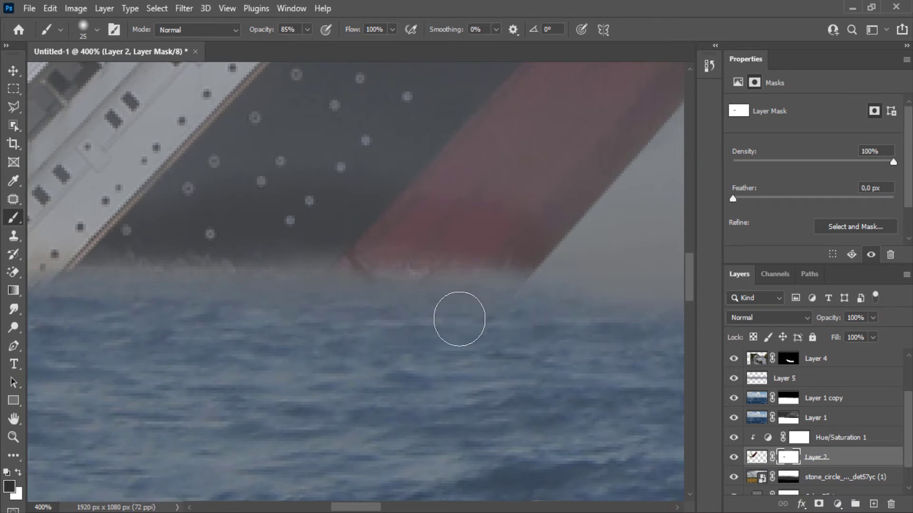
{"action": "left_click_drag", "start_coordinate": [359, 289], "coordinate": [685, 311]}
{"action": "left_click_drag", "start_coordinate": [256, 324], "coordinate": [243, 306]}
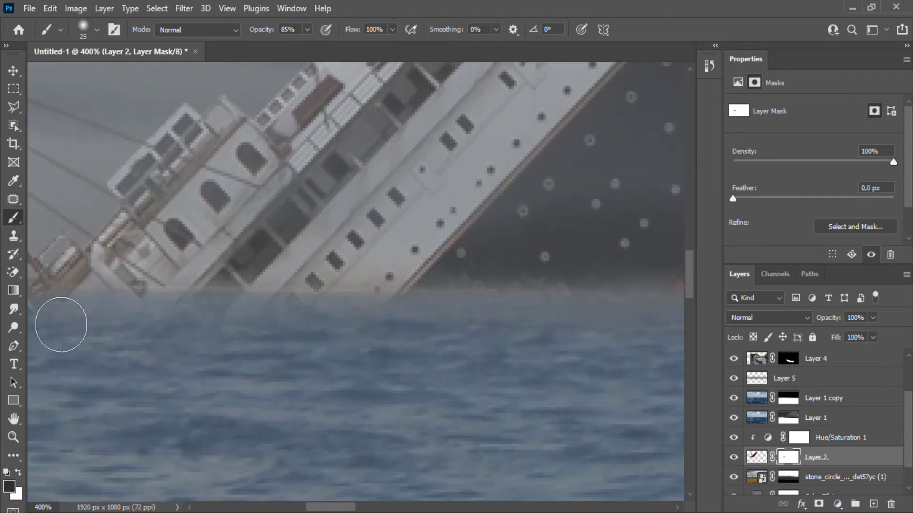
{"action": "left_click_drag", "start_coordinate": [152, 308], "coordinate": [432, 322]}
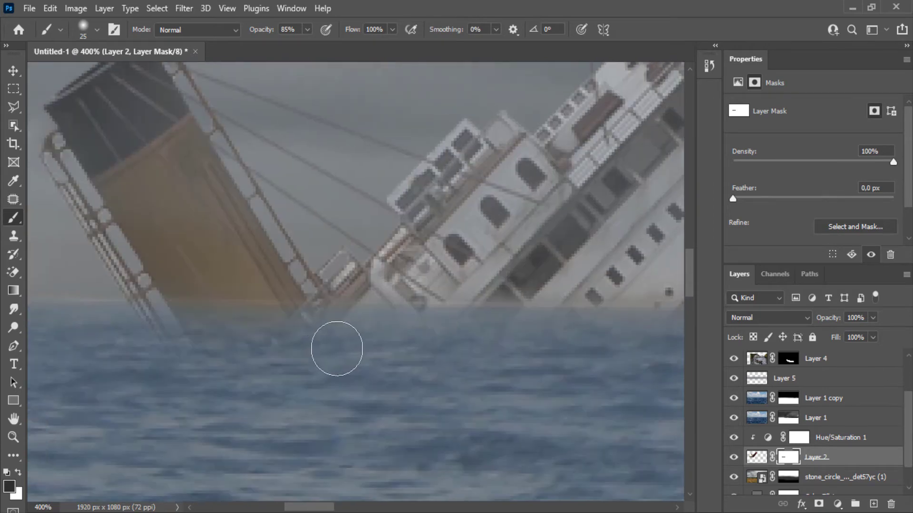
Switch to a hard round 25 px brush at 100% hardness and mask away the funnel and decks below the waterline.
{"action": "right_click", "coordinate": [327, 335]}
{"action": "left_click", "coordinate": [276, 382]}
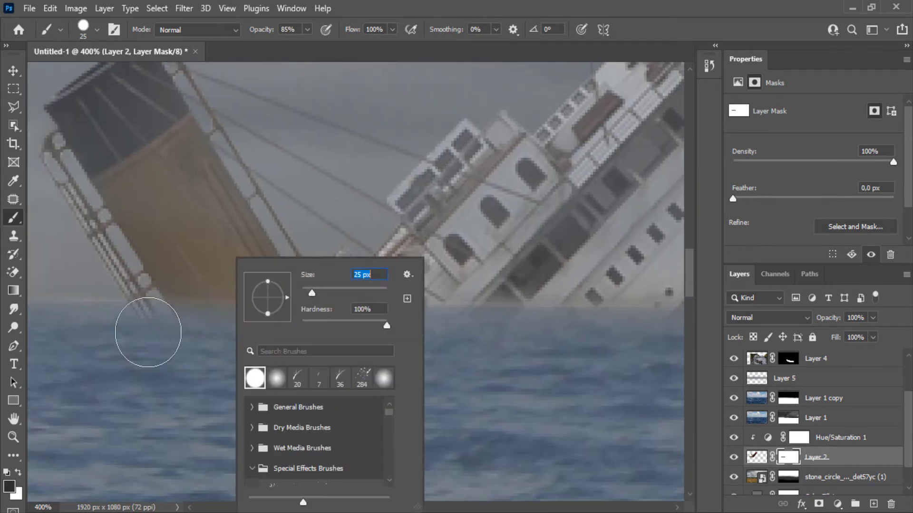
{"action": "left_click", "coordinate": [134, 331]}
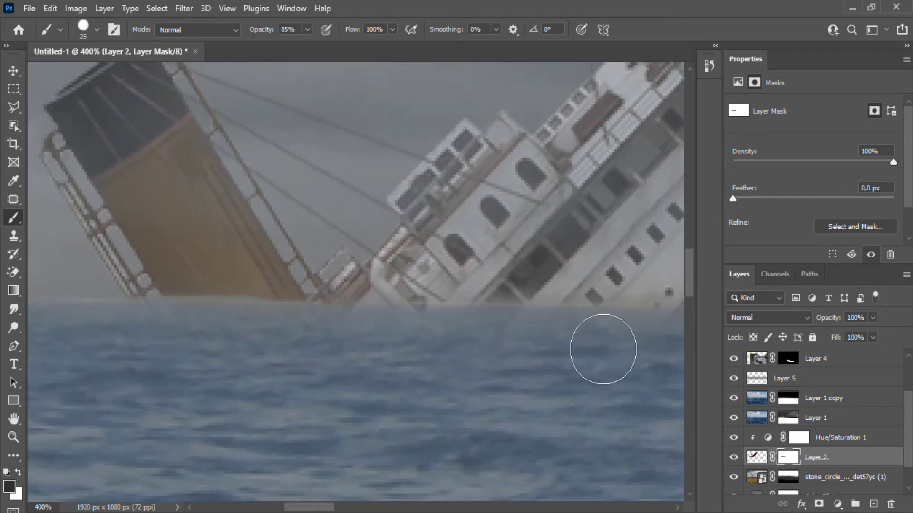
{"action": "left_click_drag", "start_coordinate": [503, 330], "coordinate": [278, 320]}
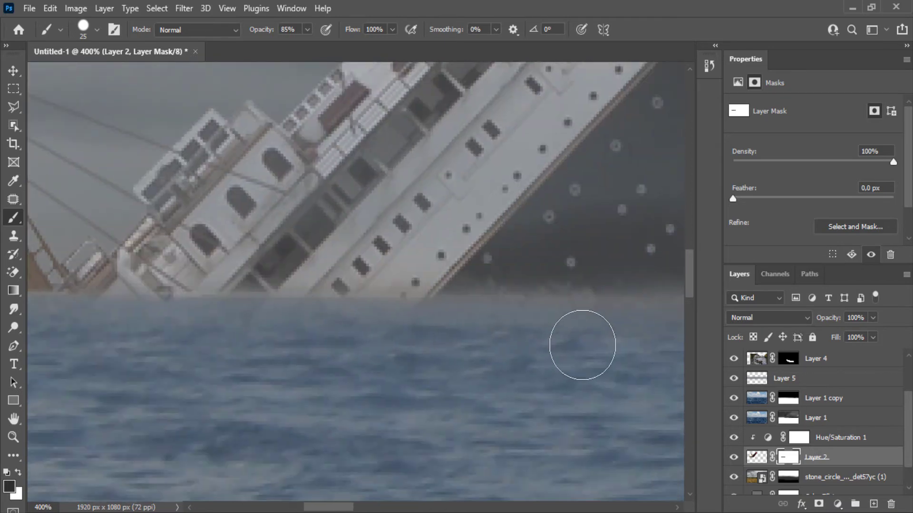
Reorder the ship on Layer 2 above Layer 1 copy and shift it slightly down into the sea.
{"action": "left_click", "coordinate": [374, 310], "text": "alt"}
{"action": "left_click", "coordinate": [373, 310], "text": "alt"}
{"action": "left_click", "coordinate": [373, 309], "text": "alt"}
{"action": "left_click", "coordinate": [373, 309], "text": "alt"}
{"action": "left_click", "coordinate": [373, 309], "text": "alt"}
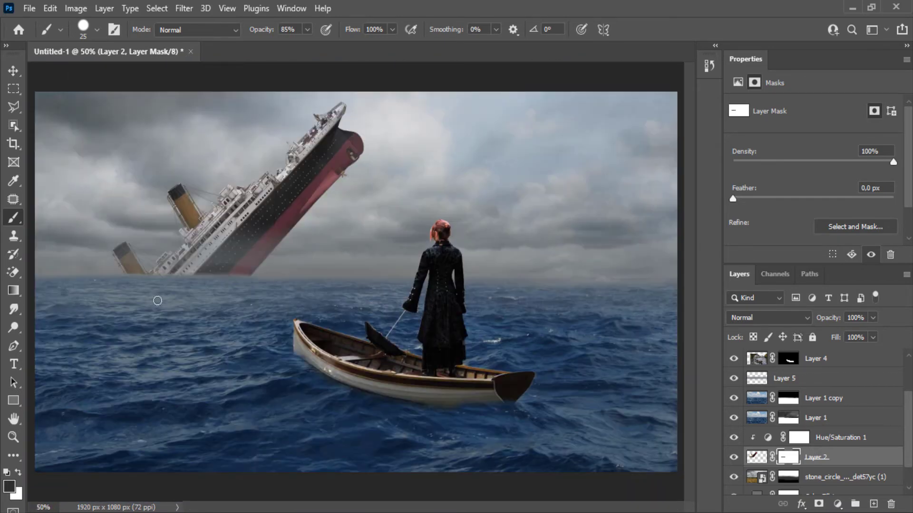
{"action": "left_click_drag", "start_coordinate": [832, 457], "coordinate": [819, 398]}
{"action": "key", "text": "v"}
{"action": "mouse_move", "coordinate": [239, 229]}
{"action": "left_mouse_down"}
{"action": "mouse_move", "coordinate": [259, 248]}
{"action": "mouse_move", "coordinate": [265, 242]}
{"action": "mouse_move", "coordinate": [232, 238]}
{"action": "left_mouse_up"}
{"action": "left_click", "coordinate": [13, 89]}
Place djlk3u-55deb986-3beb-4d3b-b755-388bda7bfb68.jpg from the 099 folder over the base of the ship and add a layer mask to it.
{"action": "left_click", "coordinate": [161, 512]}
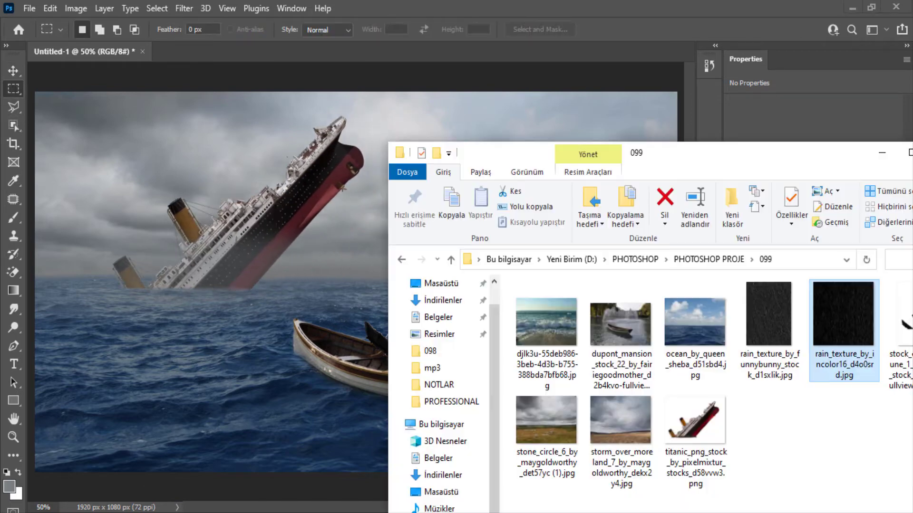
{"action": "left_click_drag", "start_coordinate": [546, 325], "coordinate": [213, 296]}
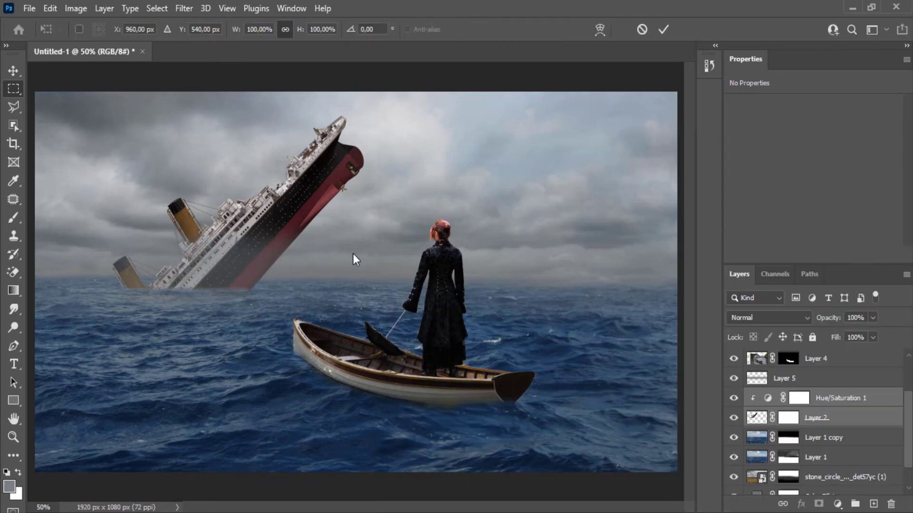
{"action": "left_click_drag", "start_coordinate": [314, 278], "coordinate": [201, 278]}
{"action": "left_click", "coordinate": [663, 29]}
{"action": "left_click", "coordinate": [818, 504]}
Paint on the wave photo's mask with the 25 px brush to hide the beach and outer edges, raising the opacity to 100%.
{"action": "scroll", "coordinate": [180, 279], "scroll_direction": "up", "scroll_amount": 3}
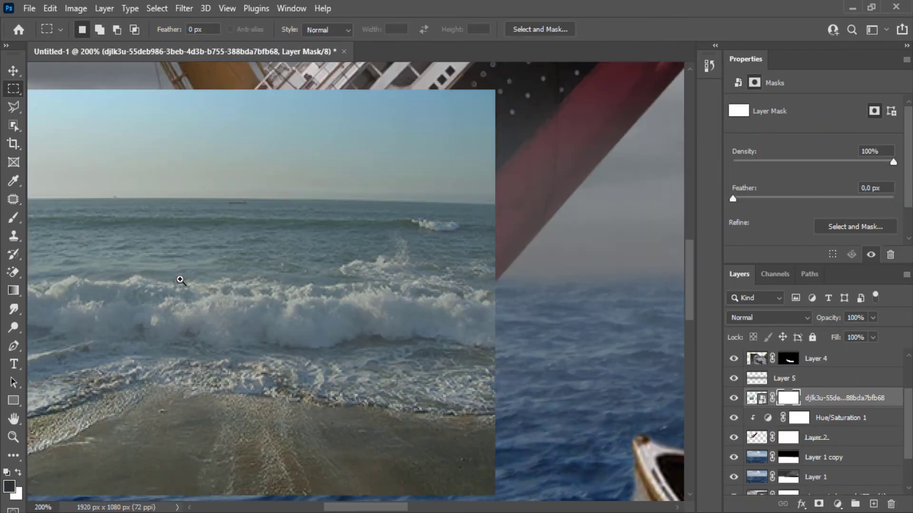
{"action": "left_click_drag", "start_coordinate": [275, 285], "coordinate": [438, 284]}
{"action": "left_click", "coordinate": [13, 220]}
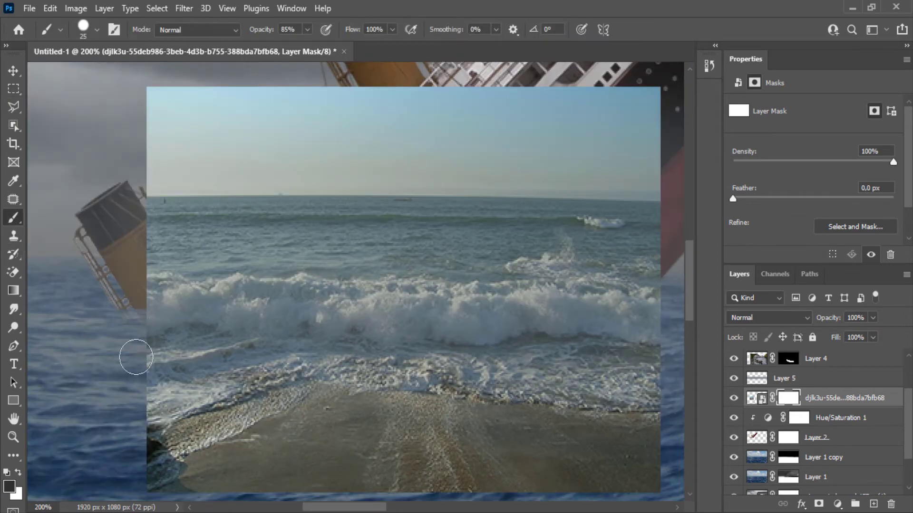
{"action": "mouse_move", "coordinate": [342, 366]}
{"action": "left_mouse_down"}
{"action": "mouse_move", "coordinate": [106, 422]}
{"action": "mouse_move", "coordinate": [158, 402]}
{"action": "mouse_move", "coordinate": [164, 451]}
{"action": "left_mouse_up"}
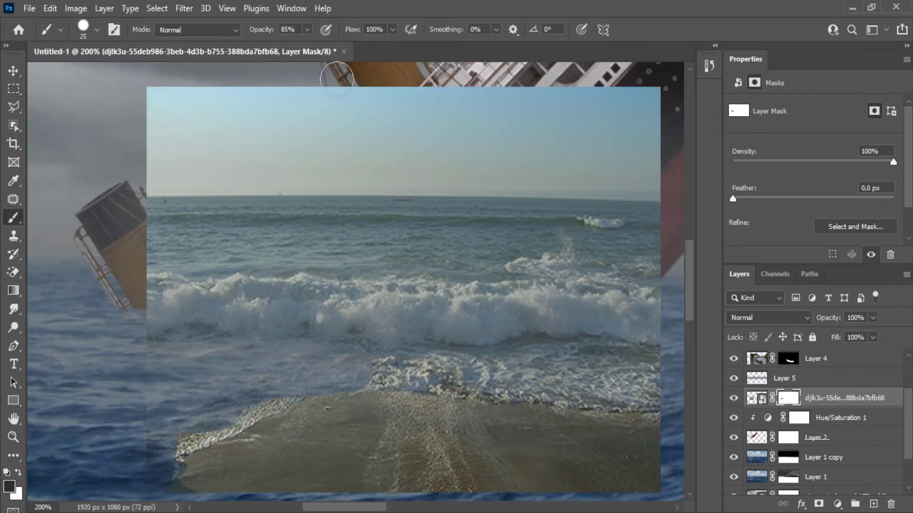
{"action": "left_click", "coordinate": [307, 29]}
{"action": "left_click_drag", "start_coordinate": [144, 374], "coordinate": [151, 436]}
{"action": "mouse_move", "coordinate": [148, 469]}
{"action": "left_mouse_down"}
{"action": "mouse_move", "coordinate": [231, 477]}
{"action": "mouse_move", "coordinate": [164, 480]}
{"action": "mouse_move", "coordinate": [188, 483]}
{"action": "mouse_move", "coordinate": [45, 465]}
{"action": "mouse_move", "coordinate": [105, 414]}
{"action": "mouse_move", "coordinate": [253, 401]}
{"action": "mouse_move", "coordinate": [686, 417]}
{"action": "mouse_move", "coordinate": [685, 440]}
{"action": "mouse_move", "coordinate": [599, 479]}
{"action": "mouse_move", "coordinate": [260, 479]}
{"action": "mouse_move", "coordinate": [419, 428]}
{"action": "mouse_move", "coordinate": [665, 400]}
{"action": "mouse_move", "coordinate": [313, 386]}
{"action": "mouse_move", "coordinate": [654, 356]}
{"action": "mouse_move", "coordinate": [663, 287]}
{"action": "mouse_move", "coordinate": [654, 272]}
{"action": "mouse_move", "coordinate": [598, 251]}
{"action": "mouse_move", "coordinate": [217, 244]}
{"action": "mouse_move", "coordinate": [144, 260]}
{"action": "mouse_move", "coordinate": [151, 109]}
{"action": "mouse_move", "coordinate": [452, 75]}
{"action": "mouse_move", "coordinate": [645, 108]}
{"action": "left_mouse_up"}
Set the foreground colour to black and the brush size to 158 px, and mask away the wave photo's sky.
{"action": "left_click", "coordinate": [7, 489]}
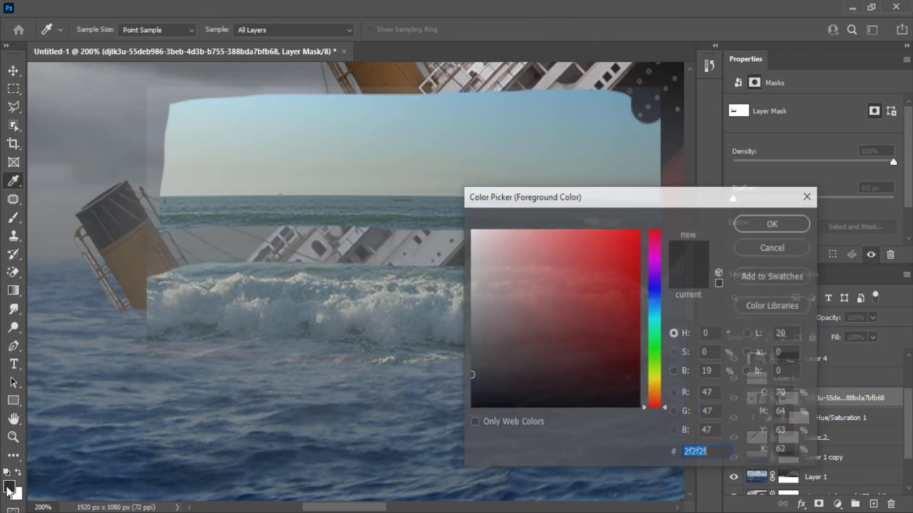
{"action": "left_click_drag", "start_coordinate": [480, 393], "coordinate": [421, 424]}
{"action": "key", "text": "Return"}
{"action": "right_click", "coordinate": [594, 133]}
{"action": "left_click", "coordinate": [703, 177]}
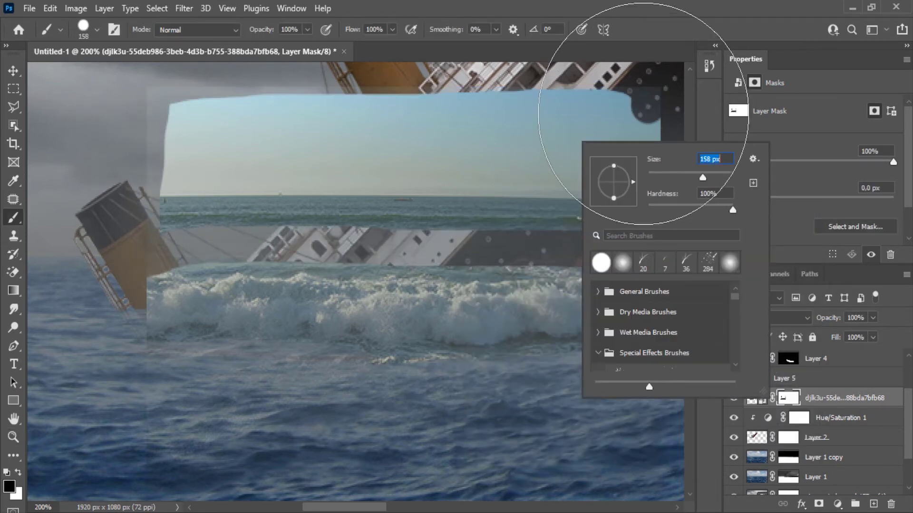
{"action": "mouse_move", "coordinate": [564, 99]}
{"action": "left_mouse_down"}
{"action": "mouse_move", "coordinate": [624, 102]}
{"action": "mouse_move", "coordinate": [634, 141]}
{"action": "mouse_move", "coordinate": [652, 155]}
{"action": "mouse_move", "coordinate": [382, 131]}
{"action": "mouse_move", "coordinate": [182, 159]}
{"action": "mouse_move", "coordinate": [227, 143]}
{"action": "left_mouse_up"}
Reduce the brush to 70 px and mask out the remaining water around the breaking wave.
{"action": "right_click", "coordinate": [171, 341]}
{"action": "left_click", "coordinate": [356, 292]}
{"action": "left_click_drag", "start_coordinate": [141, 405], "coordinate": [238, 465]}
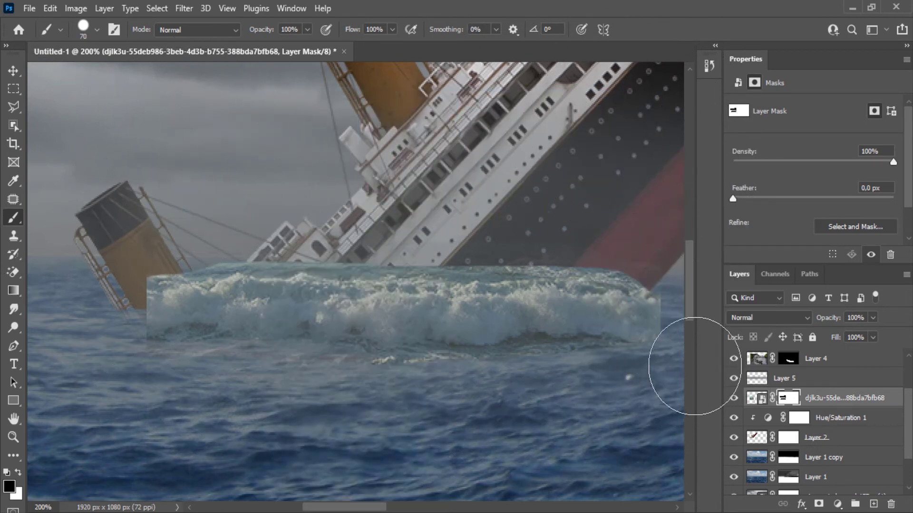
{"action": "mouse_move", "coordinate": [693, 265]}
{"action": "left_mouse_down"}
{"action": "mouse_move", "coordinate": [643, 226]}
{"action": "mouse_move", "coordinate": [209, 223]}
{"action": "mouse_move", "coordinate": [146, 233]}
{"action": "mouse_move", "coordinate": [115, 263]}
{"action": "mouse_move", "coordinate": [101, 295]}
{"action": "left_mouse_up"}
Scale the wave photo to 80.44% and position it along the hull's waterline.
{"action": "left_click", "coordinate": [13, 71]}
{"action": "left_click_drag", "start_coordinate": [328, 295], "coordinate": [292, 321]}
{"action": "scroll", "coordinate": [293, 321], "scroll_direction": "down", "scroll_amount": 3}
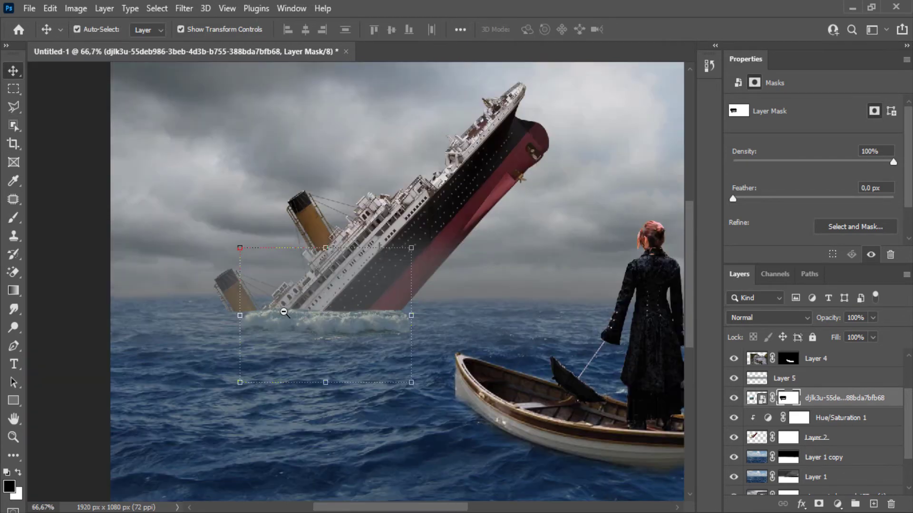
{"action": "left_click_drag", "start_coordinate": [411, 385], "coordinate": [379, 363]}
{"action": "left_click_drag", "start_coordinate": [351, 302], "coordinate": [373, 309]}
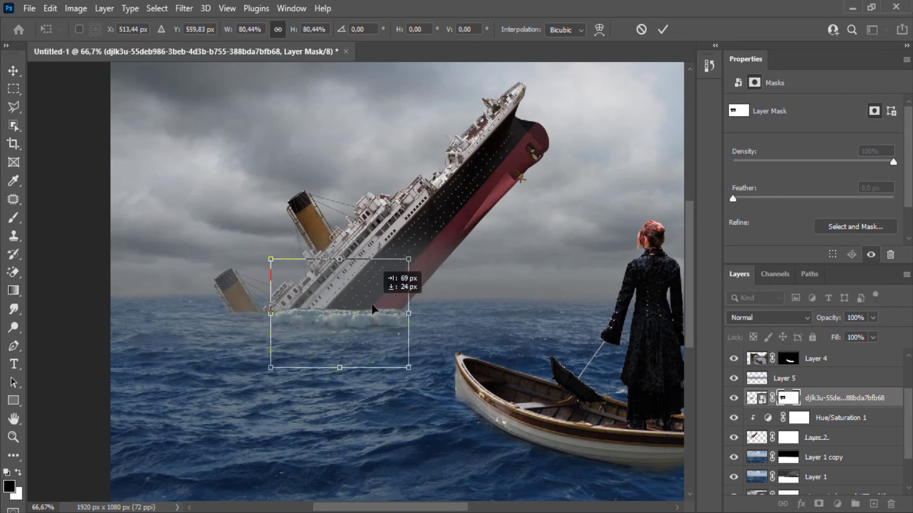
{"action": "left_click", "coordinate": [662, 29]}
Soften the wave's edge under the red hull on its mask with a soft round 42 px brush at 0% hardness and 53% opacity.
{"action": "scroll", "coordinate": [368, 318], "scroll_direction": "up", "scroll_amount": 4}
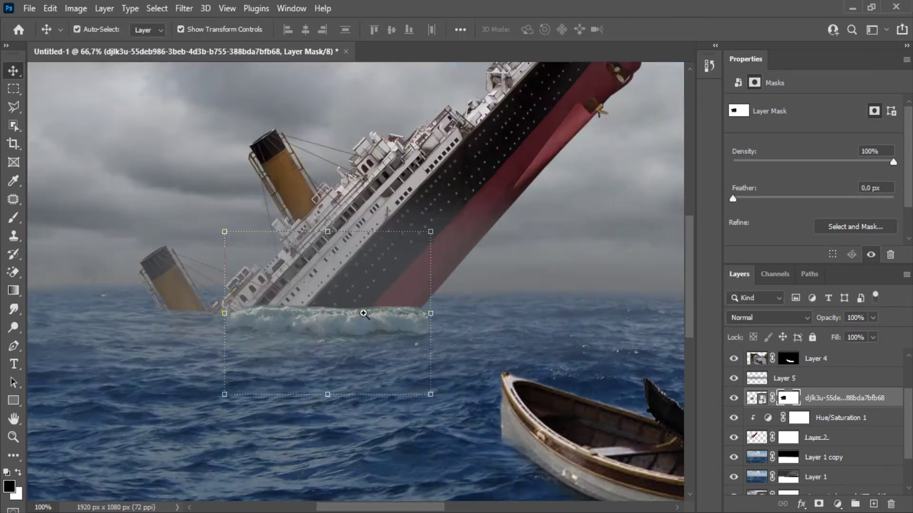
{"action": "left_click", "coordinate": [13, 217]}
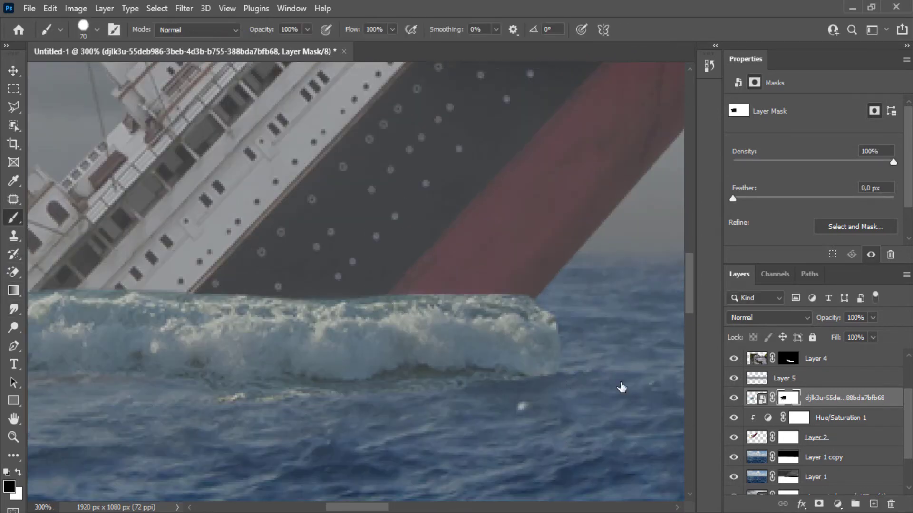
{"action": "right_click", "coordinate": [546, 402]}
{"action": "key", "text": "Return"}
{"action": "key", "text": "5"}
{"action": "key", "text": "3"}
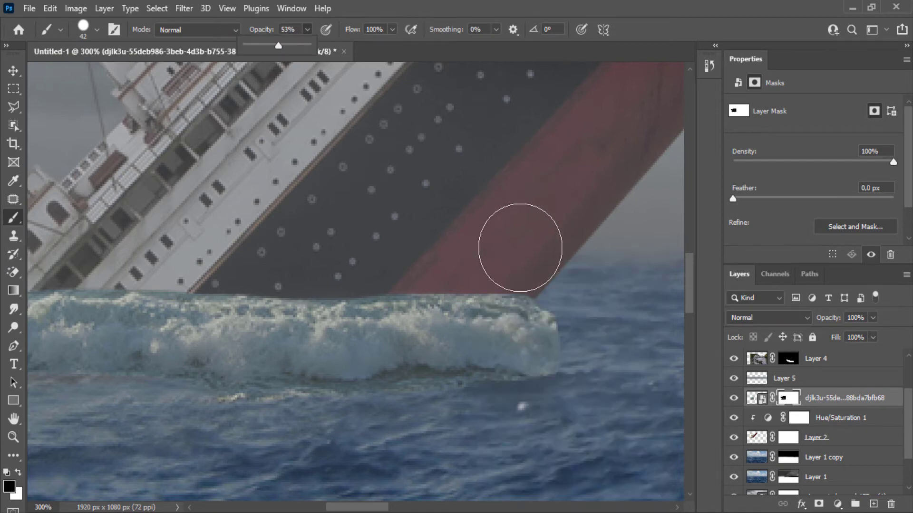
{"action": "right_click", "coordinate": [398, 259]}
{"action": "left_click", "coordinate": [428, 380]}
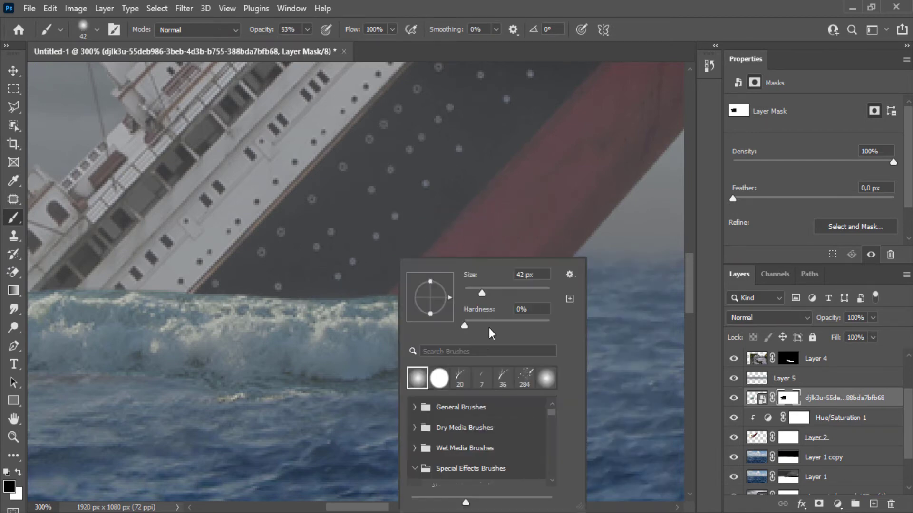
{"action": "key", "text": "Return"}
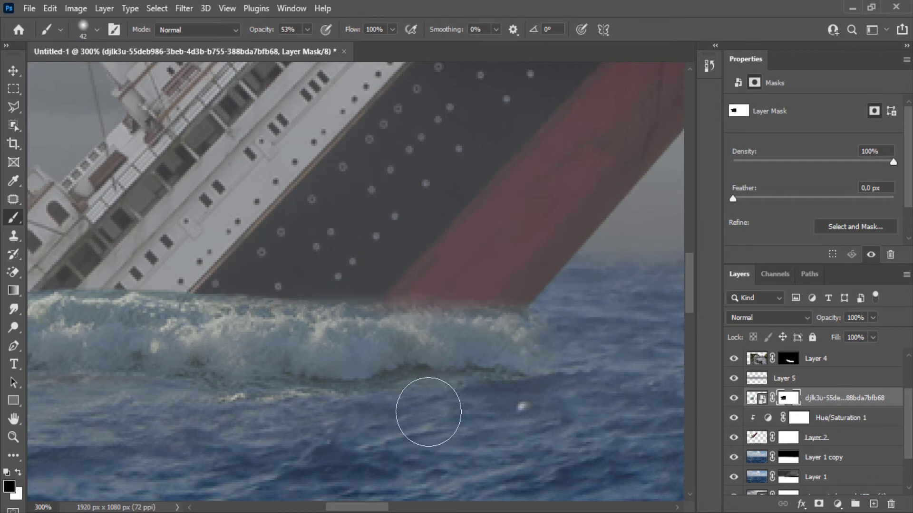
Paint on the wave's mask around its bow-side end and crest to blend it into the sea and decks.
{"action": "scroll", "coordinate": [481, 406], "scroll_direction": "left", "scroll_amount": 5}
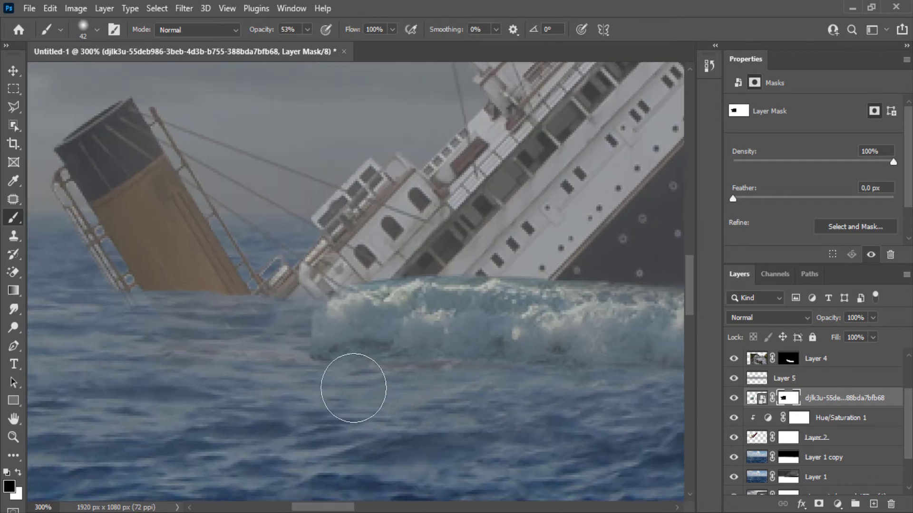
{"action": "scroll", "coordinate": [452, 369], "scroll_direction": "right", "scroll_amount": 5}
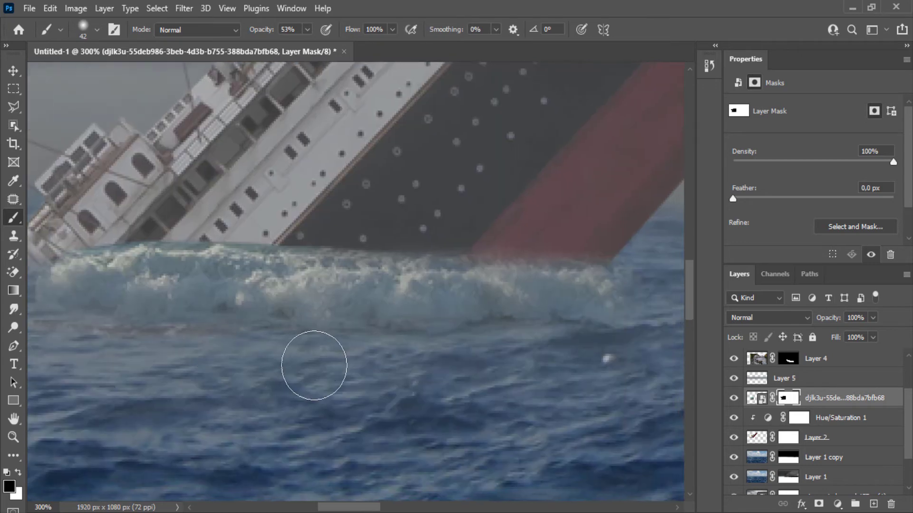
{"action": "mouse_move", "coordinate": [267, 231]}
{"action": "left_mouse_down"}
{"action": "mouse_move", "coordinate": [318, 220]}
{"action": "mouse_move", "coordinate": [129, 209]}
{"action": "mouse_move", "coordinate": [89, 219]}
{"action": "mouse_move", "coordinate": [297, 219]}
{"action": "mouse_move", "coordinate": [92, 233]}
{"action": "left_mouse_up"}
Duplicate the wave layer and move the copy along the waterline to the base of the half-sunken funnel.
{"action": "left_click", "coordinate": [229, 218], "text": "alt"}
{"action": "left_click", "coordinate": [229, 217], "text": "alt"}
{"action": "left_click", "coordinate": [229, 218], "text": "alt"}
{"action": "left_click", "coordinate": [150, 208], "text": "ctrl"}
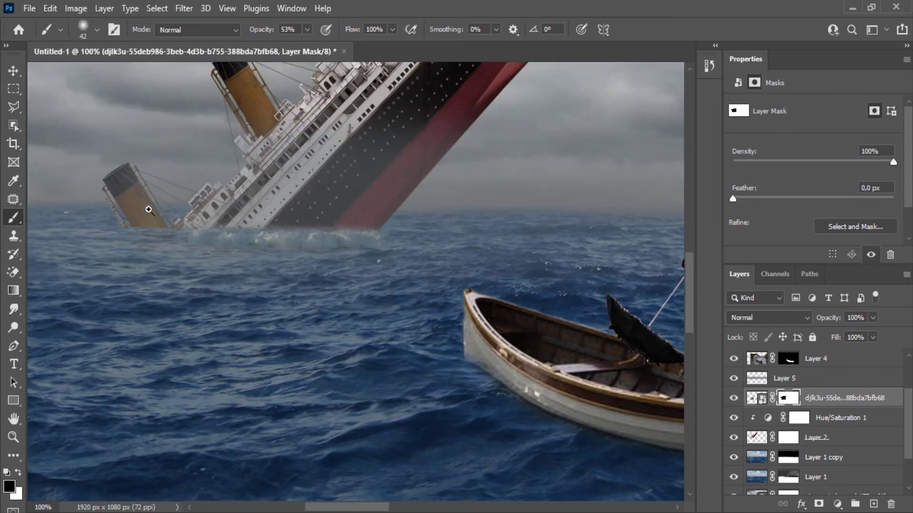
{"action": "left_click", "coordinate": [147, 208], "text": "ctrl"}
{"action": "left_click", "coordinate": [13, 71]}
{"action": "left_click_drag", "start_coordinate": [346, 264], "coordinate": [246, 259]}
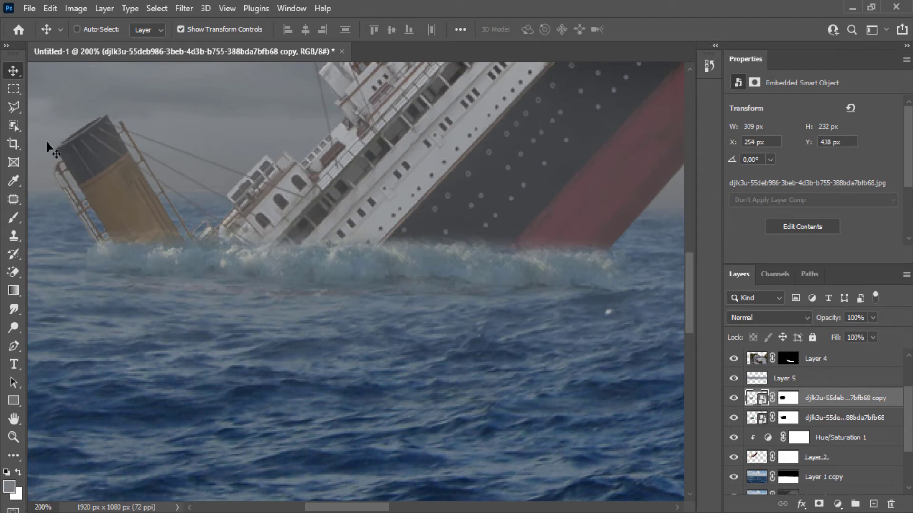
Nudge the original wave layer slightly toward the funnel and down, and select both wave layers.
{"action": "key", "text": "m"}
{"action": "left_click", "coordinate": [175, 147], "text": "alt"}
{"action": "left_click", "coordinate": [176, 147], "text": "alt"}
{"action": "left_click", "coordinate": [292, 180], "text": "ctrl"}
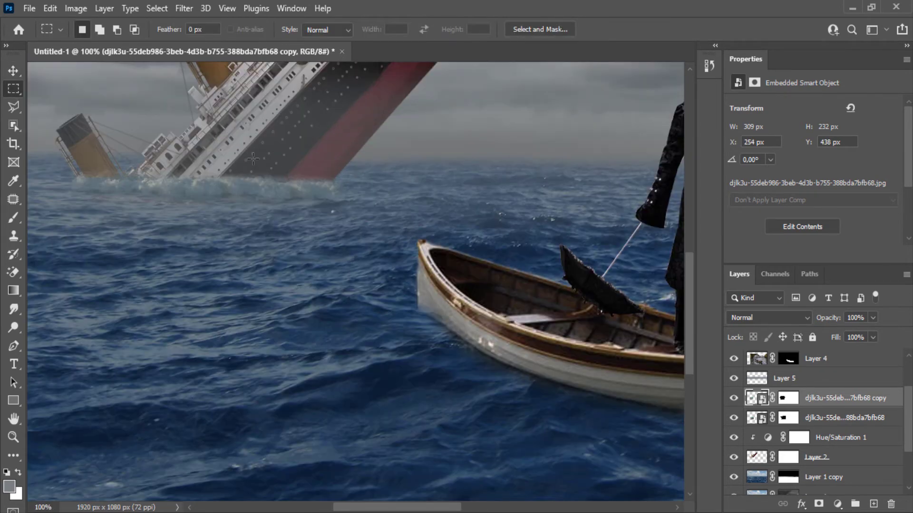
{"action": "left_click", "coordinate": [17, 72]}
{"action": "left_click", "coordinate": [827, 419]}
{"action": "left_click_drag", "start_coordinate": [325, 181], "coordinate": [305, 189]}
{"action": "left_click", "coordinate": [827, 398], "text": "shift"}
{"action": "left_click", "coordinate": [374, 148], "text": "ctrl+alt"}
{"action": "left_click", "coordinate": [373, 148], "text": "ctrl+alt"}
{"action": "left_click", "coordinate": [13, 88]}
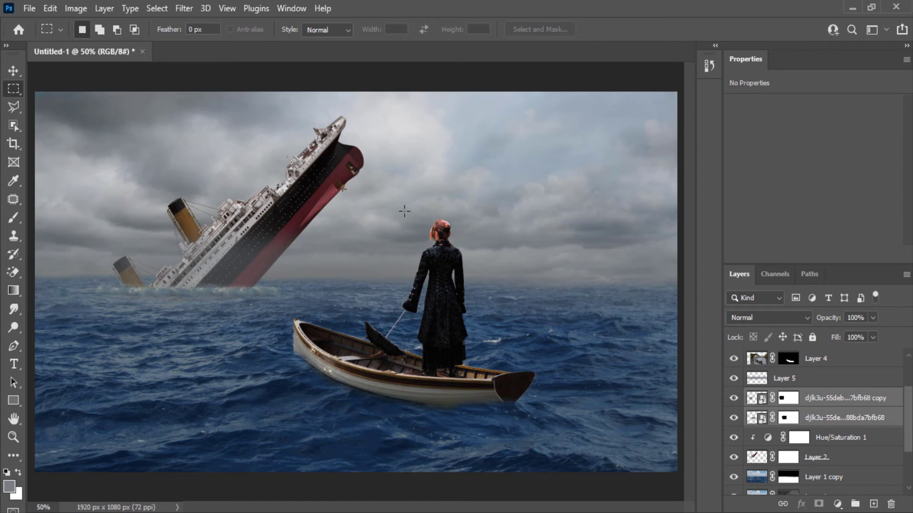
{"action": "left_click", "coordinate": [316, 192], "text": "ctrl+alt"}
{"action": "left_click", "coordinate": [297, 279], "text": "ctrl"}
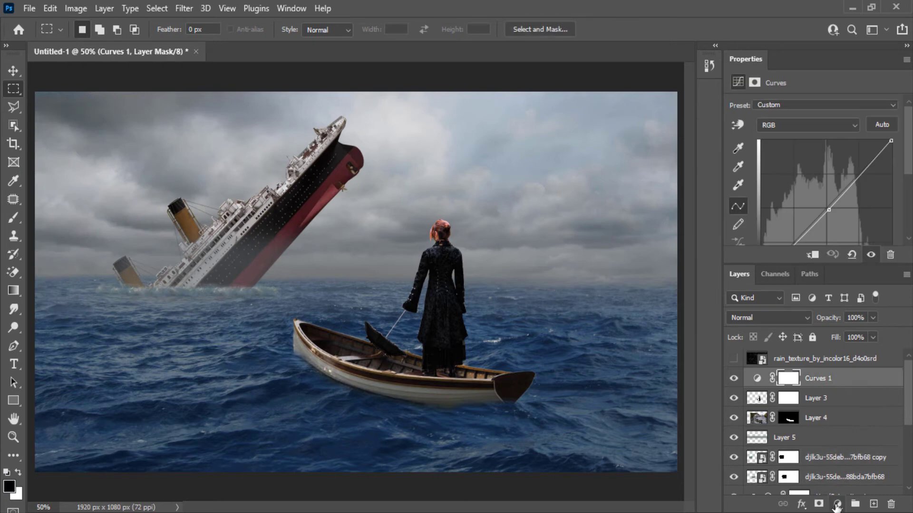
Add a Color Balance adjustment layer with midtones at Cyan-Red -47, Magenta-Green -2 and Yellow-Blue +16.
{"action": "left_click", "coordinate": [837, 505]}
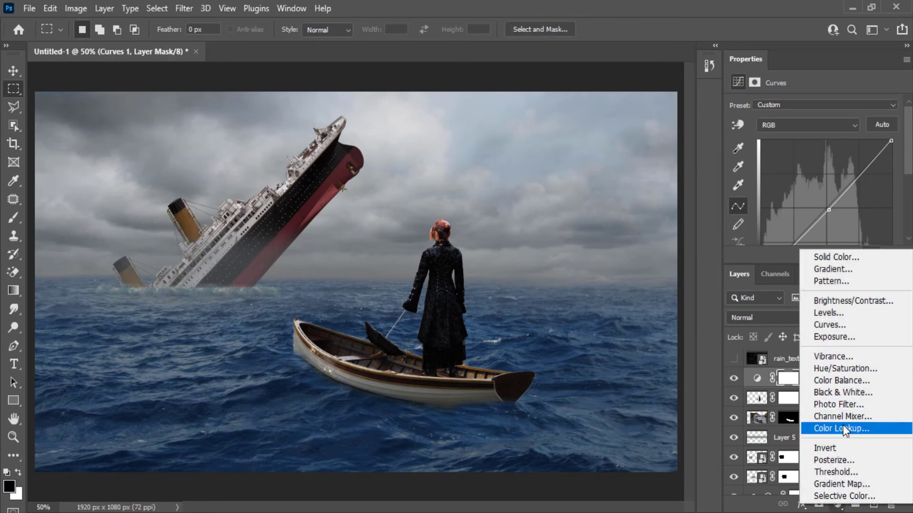
{"action": "left_click", "coordinate": [848, 380]}
{"action": "left_click_drag", "start_coordinate": [792, 135], "coordinate": [775, 134]}
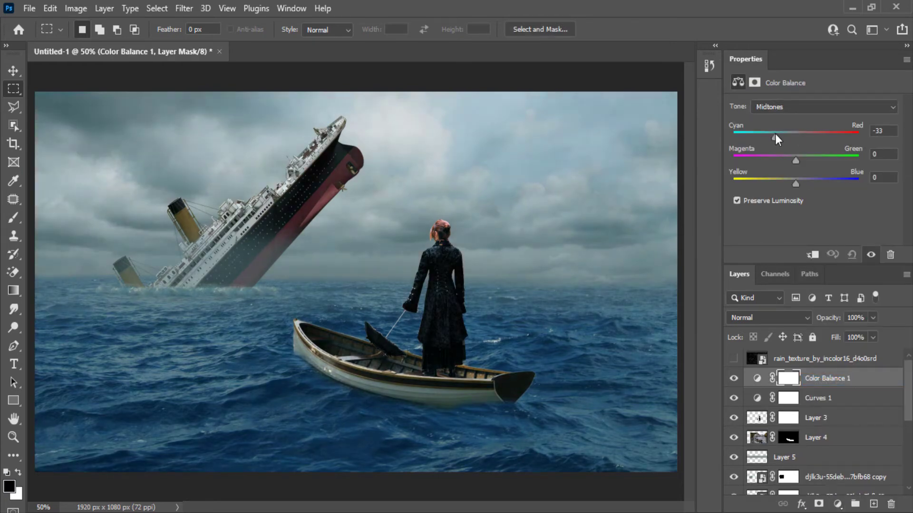
{"action": "left_click_drag", "start_coordinate": [801, 178], "coordinate": [769, 140]}
Add a Color Lookup adjustment layer, try the DropBlues.3DL table, settle on FallColors.look and compare the image with and without it.
{"action": "left_click", "coordinate": [838, 504]}
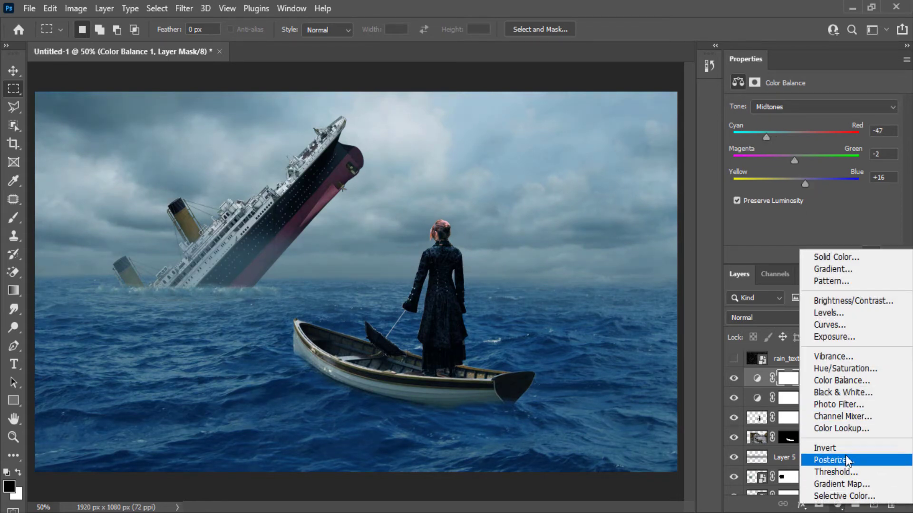
{"action": "left_click", "coordinate": [845, 429]}
{"action": "left_click", "coordinate": [817, 108]}
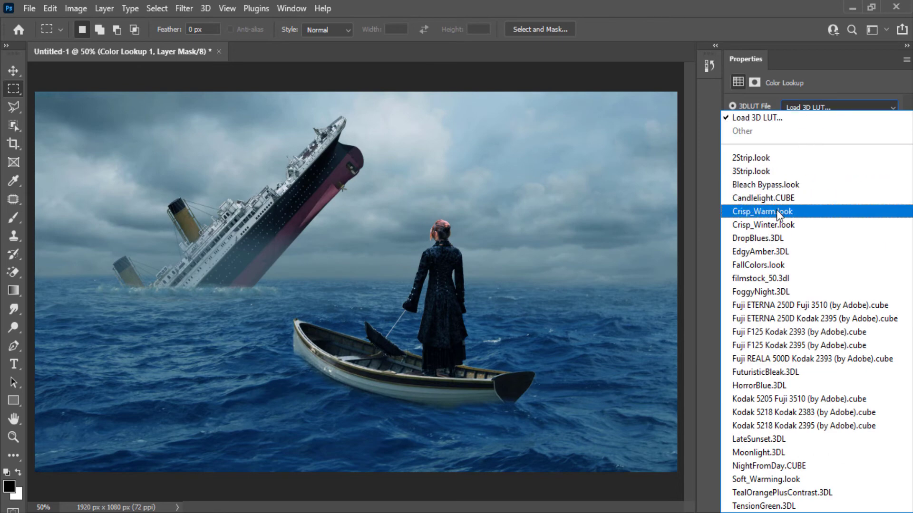
{"action": "left_click", "coordinate": [781, 234]}
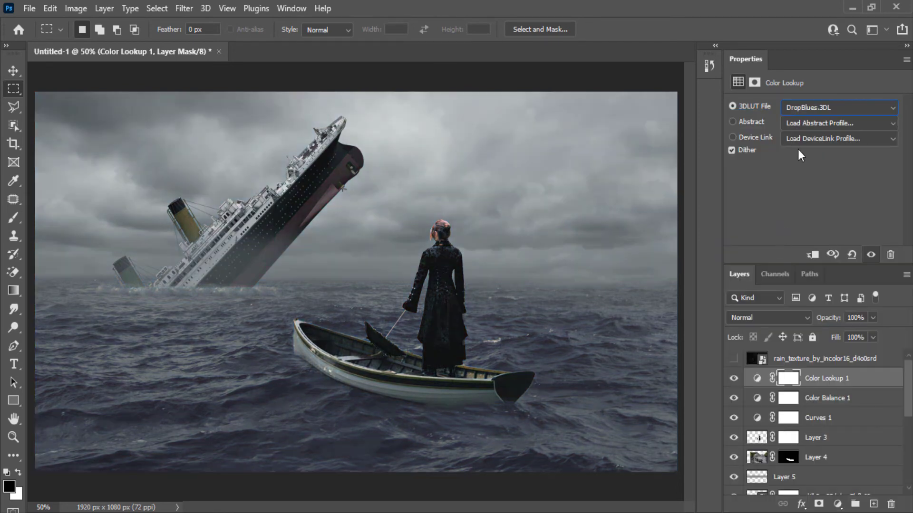
{"action": "left_click", "coordinate": [830, 109]}
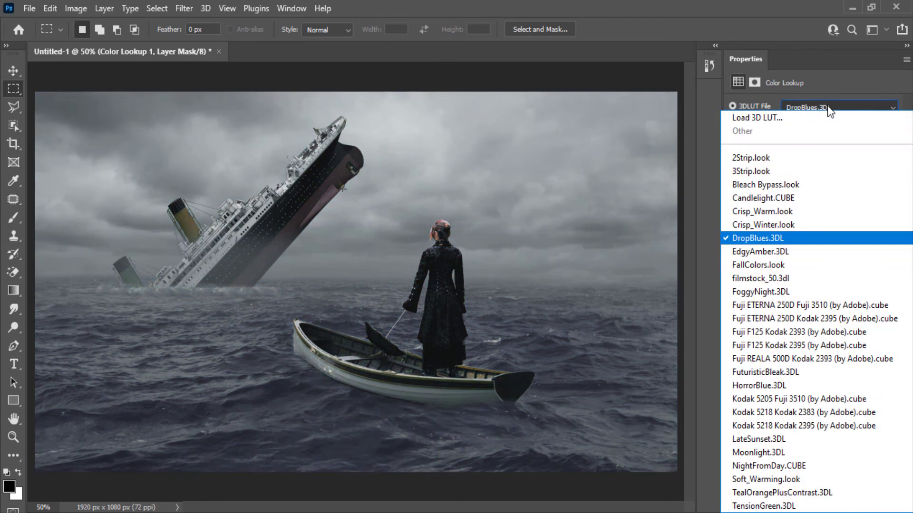
{"action": "left_click", "coordinate": [780, 265]}
{"action": "left_click", "coordinate": [734, 379]}
{"action": "left_click", "coordinate": [733, 379]}
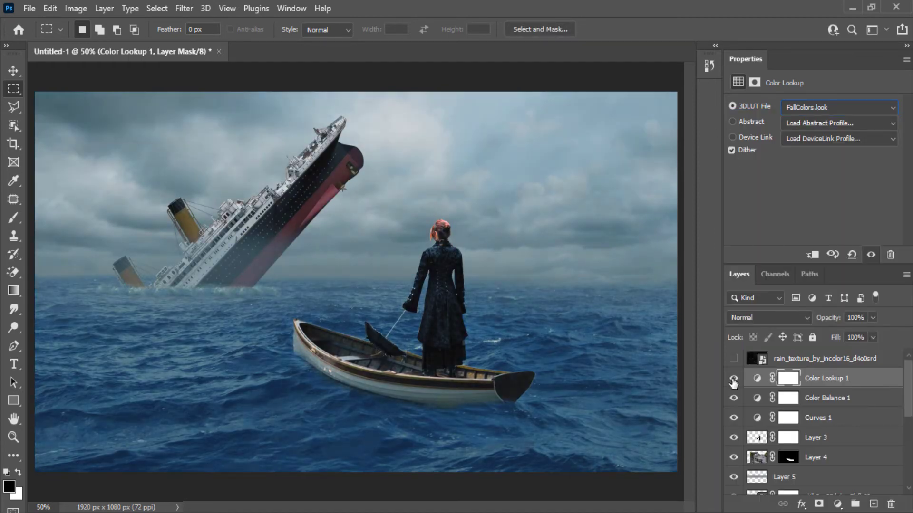
Add a second Color Lookup adjustment layer and try the HorrorBlue.3DL and LateSunset.3DL tables on it.
{"action": "left_click", "coordinate": [838, 504]}
{"action": "left_click", "coordinate": [843, 426]}
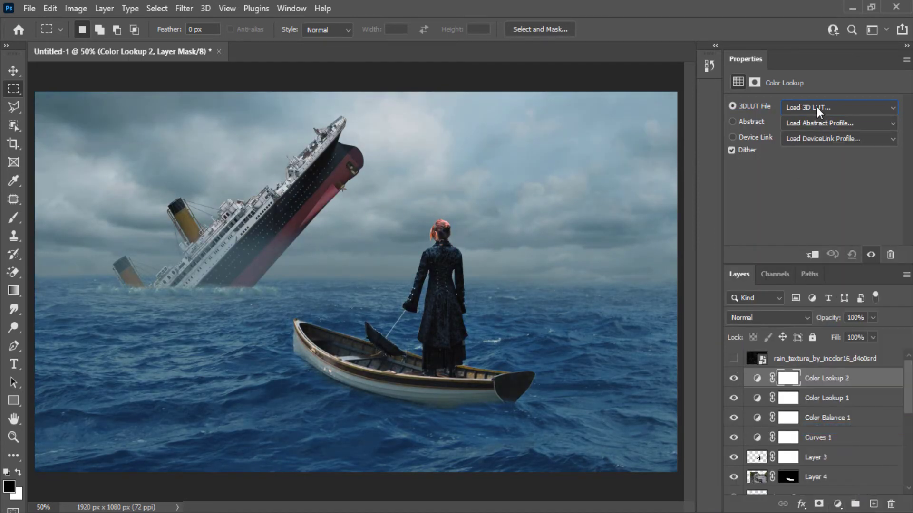
{"action": "left_click", "coordinate": [819, 106]}
{"action": "left_click", "coordinate": [766, 385]}
{"action": "left_click", "coordinate": [835, 108]}
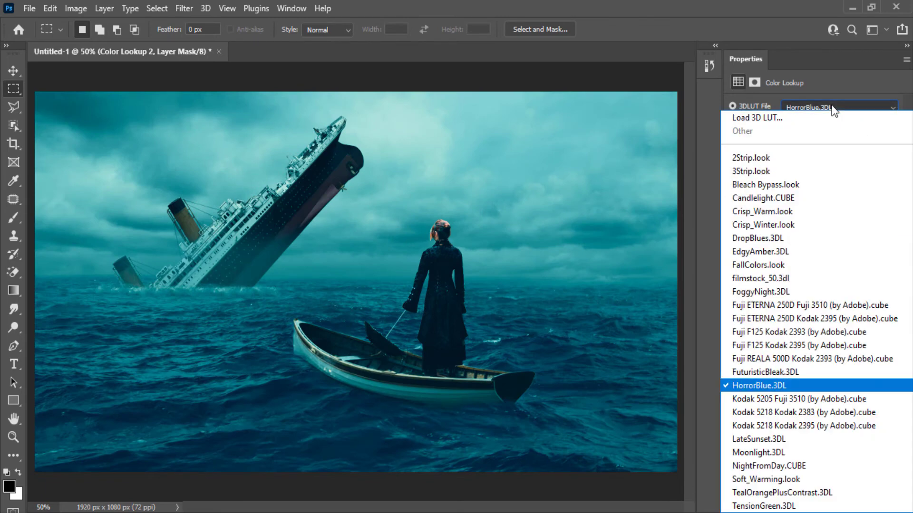
{"action": "left_click", "coordinate": [770, 441]}
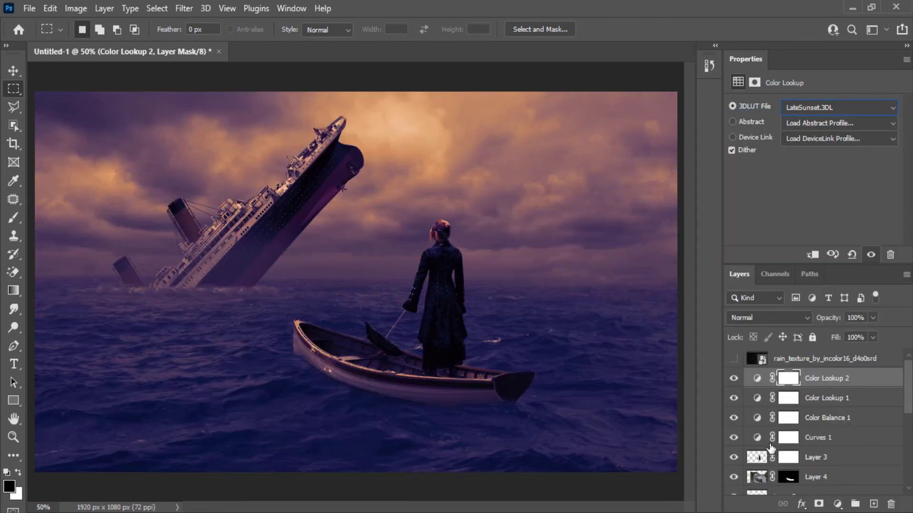
Try the Soft_Warming, Bleach Bypass, Crisp_Winter and EdgyAmber tables on the second Color Lookup layer in Normal blend mode.
{"action": "left_click", "coordinate": [785, 317]}
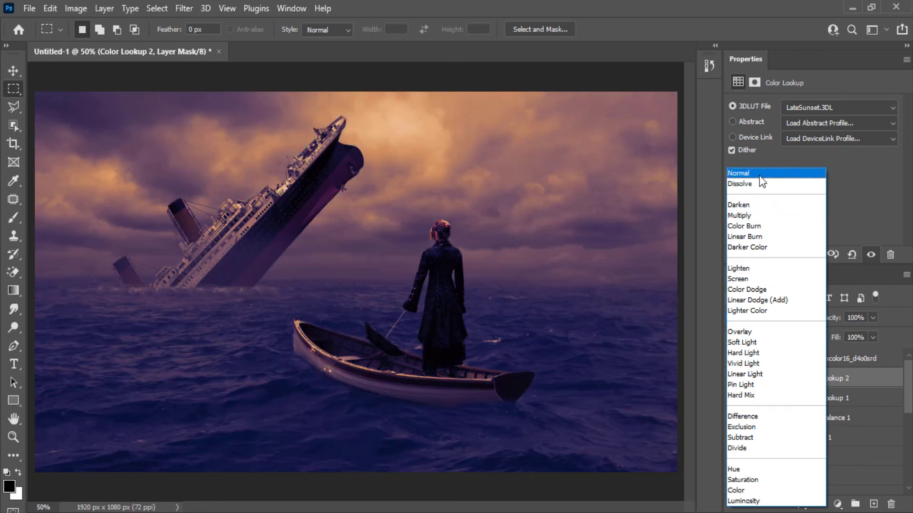
{"action": "left_click", "coordinate": [758, 174]}
{"action": "left_click", "coordinate": [810, 110]}
{"action": "left_click", "coordinate": [758, 476]}
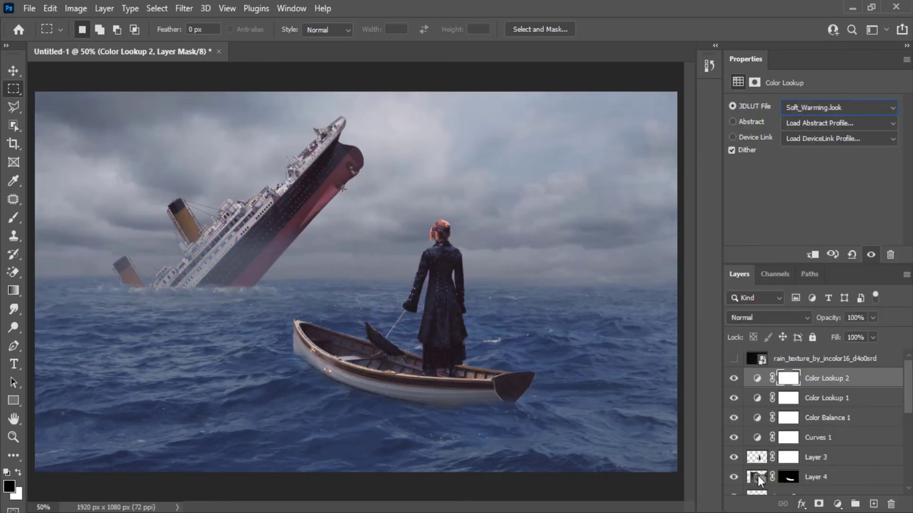
{"action": "left_click", "coordinate": [837, 107]}
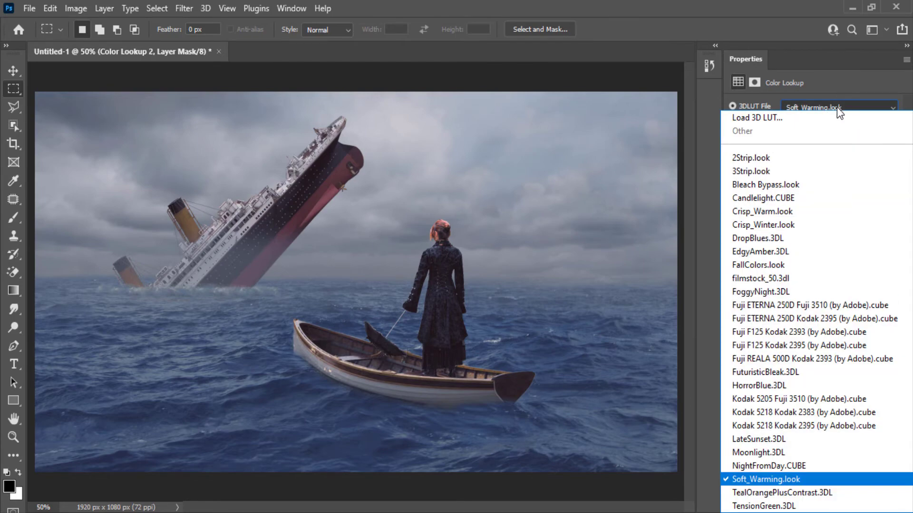
{"action": "left_click", "coordinate": [811, 185]}
{"action": "left_click", "coordinate": [823, 109]}
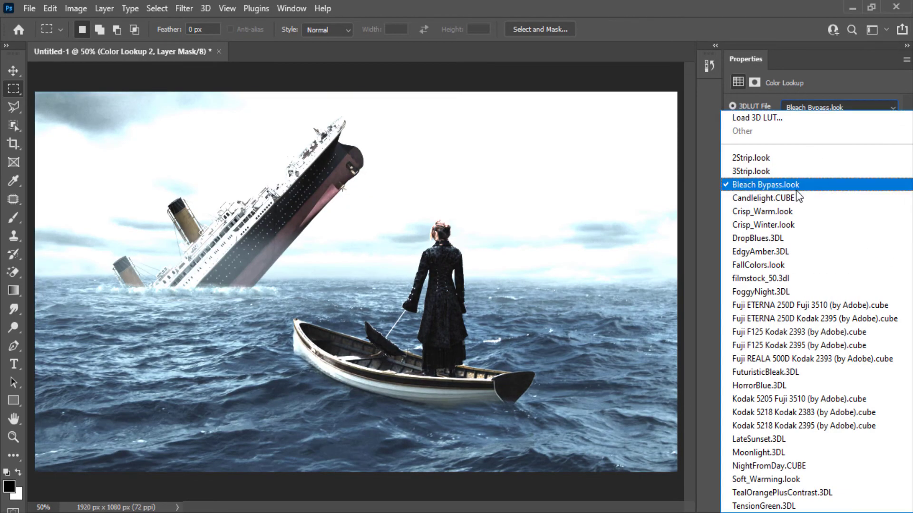
{"action": "left_click", "coordinate": [794, 224]}
{"action": "left_click", "coordinate": [817, 109]}
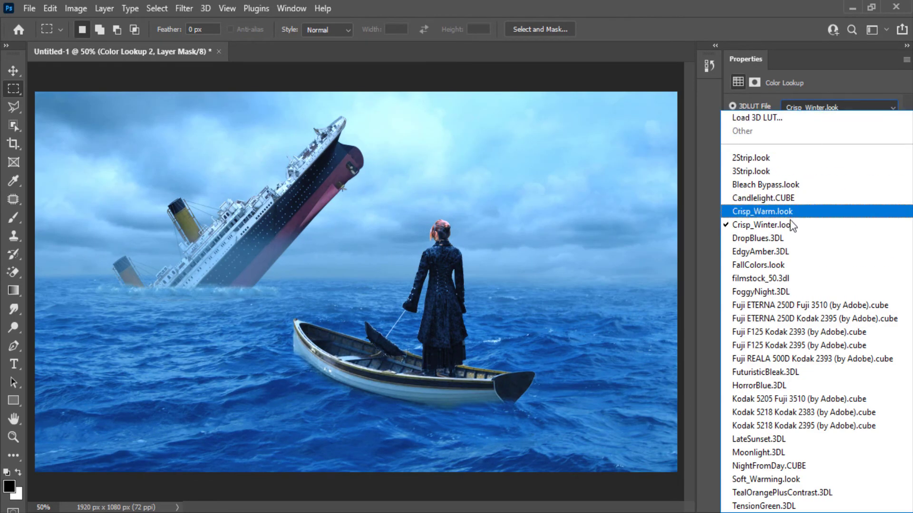
{"action": "left_click", "coordinate": [781, 253]}
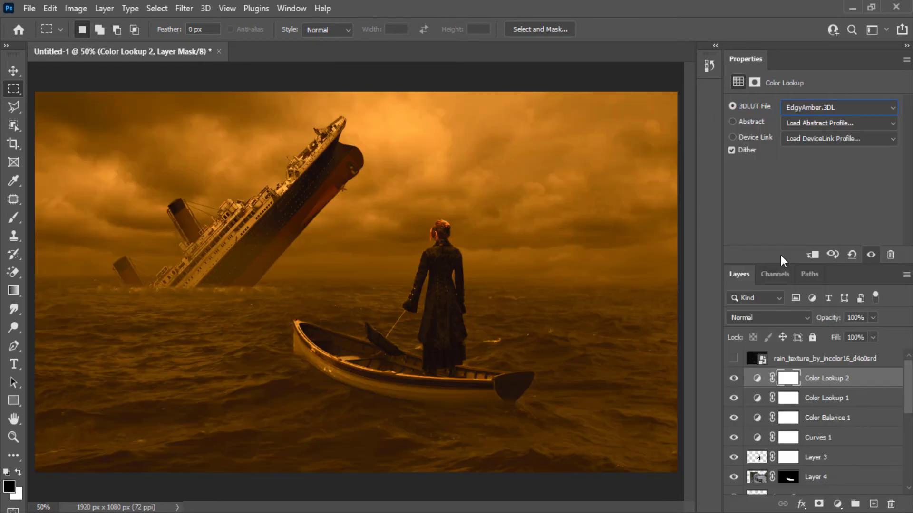
Try the DropBlues.3DL table on the second Color Lookup layer and compare the image with and without the layer.
{"action": "left_click", "coordinate": [822, 109]}
{"action": "left_click", "coordinate": [760, 238]}
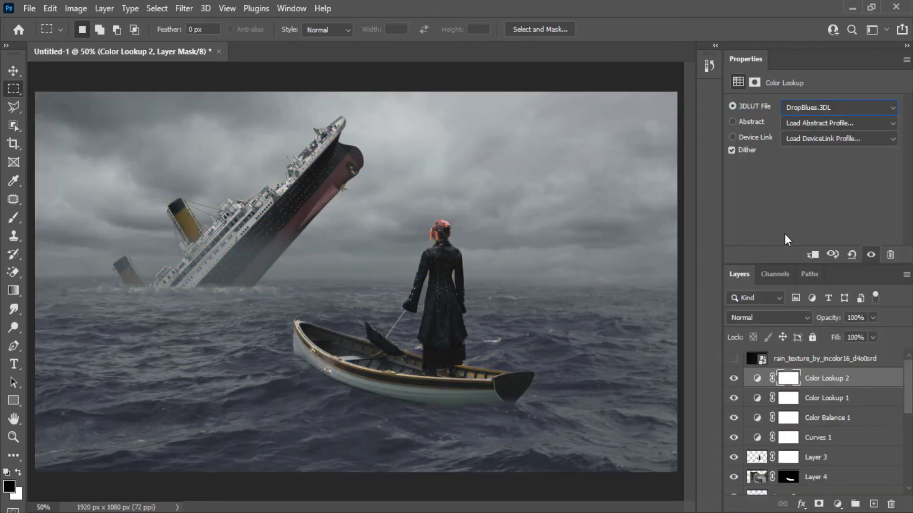
{"action": "left_click", "coordinate": [734, 378]}
{"action": "left_click", "coordinate": [734, 378]}
{"action": "left_click", "coordinate": [734, 378]}
{"action": "left_click", "coordinate": [734, 378]}
Give the second Color Lookup layer the FoggyNight.3DL table, Lighter Color blend mode and 45% opacity.
{"action": "left_click", "coordinate": [832, 117]}
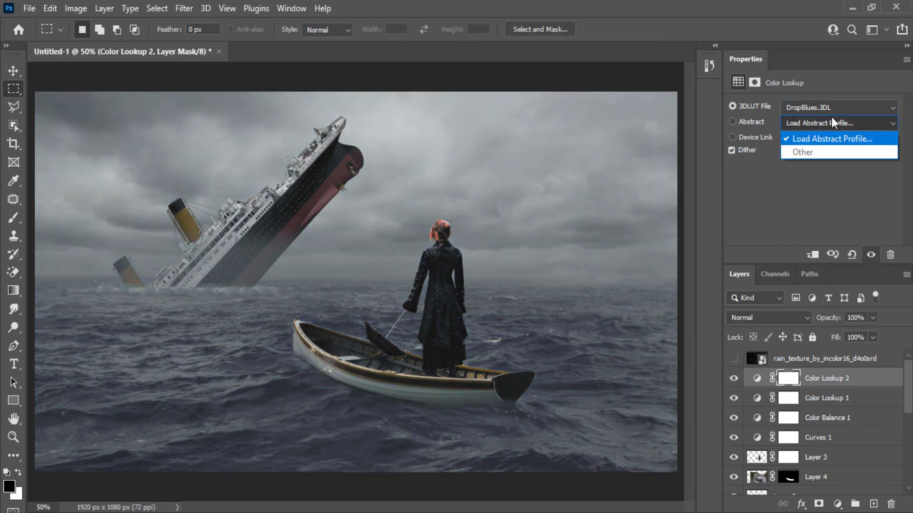
{"action": "left_click", "coordinate": [832, 112]}
{"action": "left_click", "coordinate": [798, 292]}
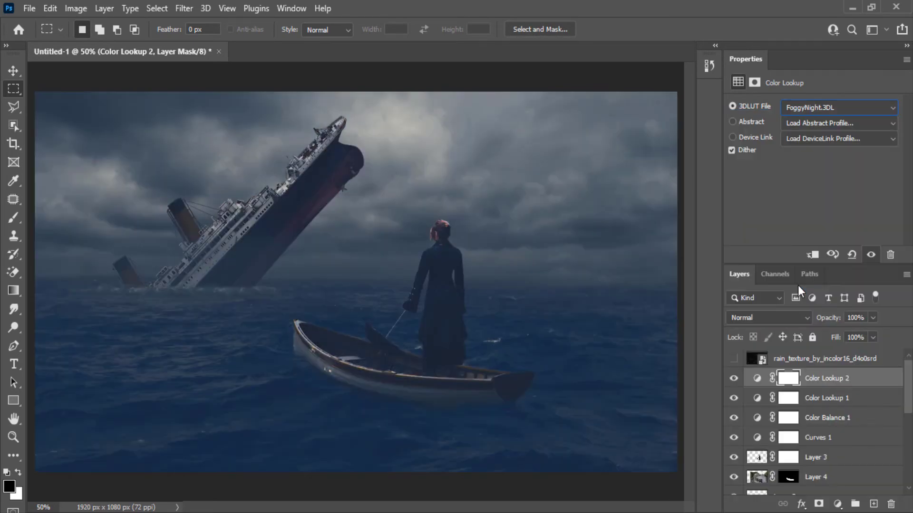
{"action": "left_click", "coordinate": [767, 318]}
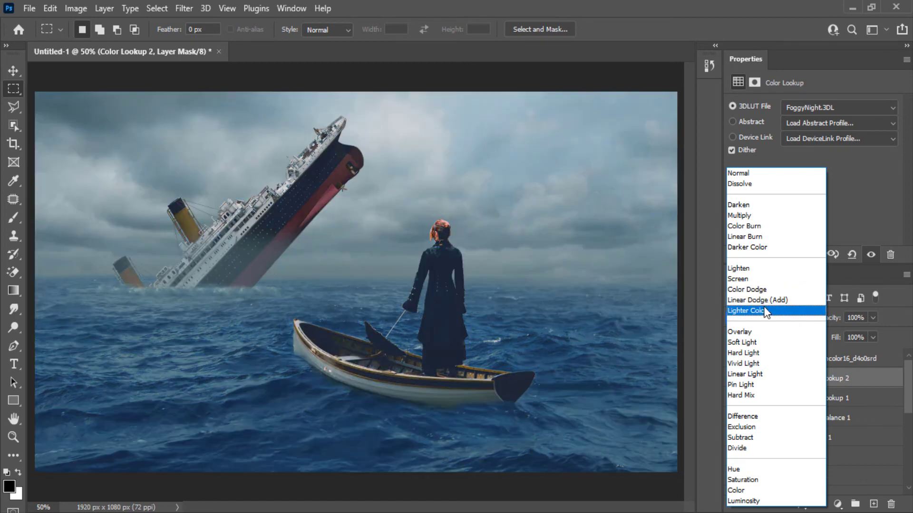
{"action": "left_click", "coordinate": [765, 311]}
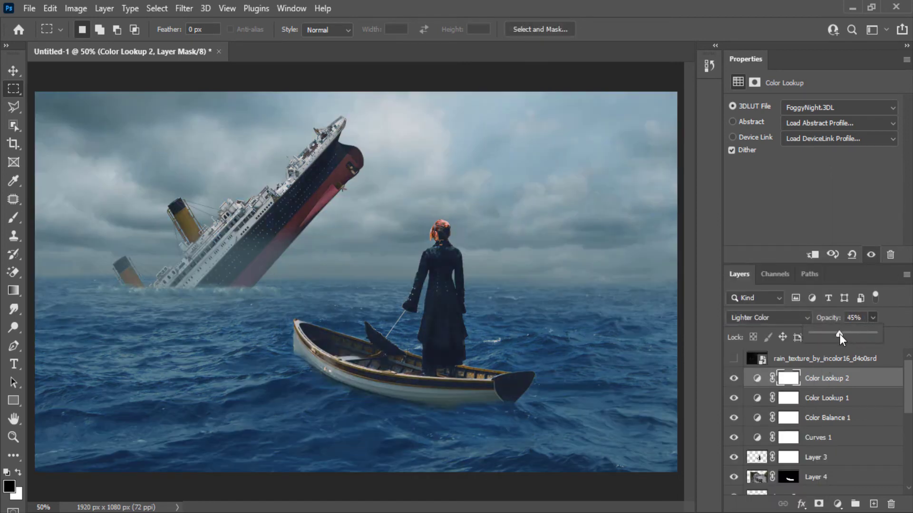
Add an Inner Shadow effect to the woman's layer, Layer 3, keeping her visible beside the style settings.
{"action": "right_click", "coordinate": [833, 458]}
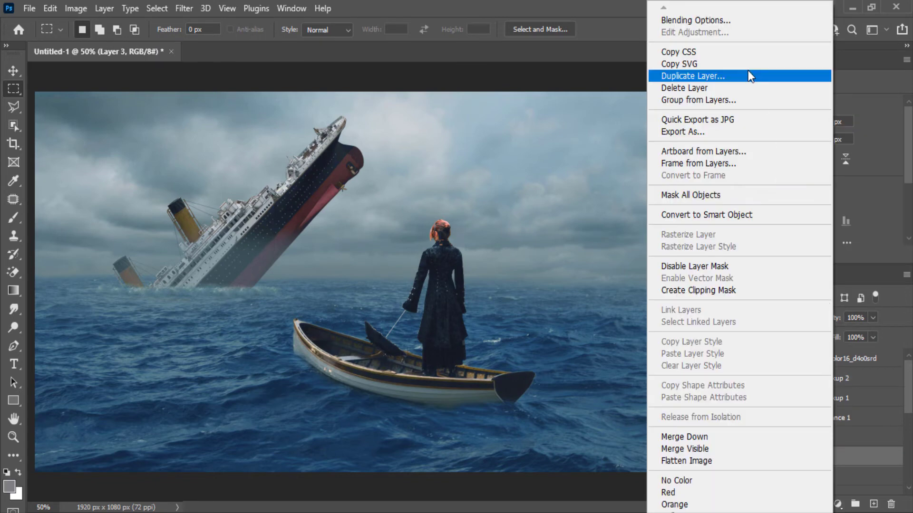
{"action": "left_click", "coordinate": [725, 20]}
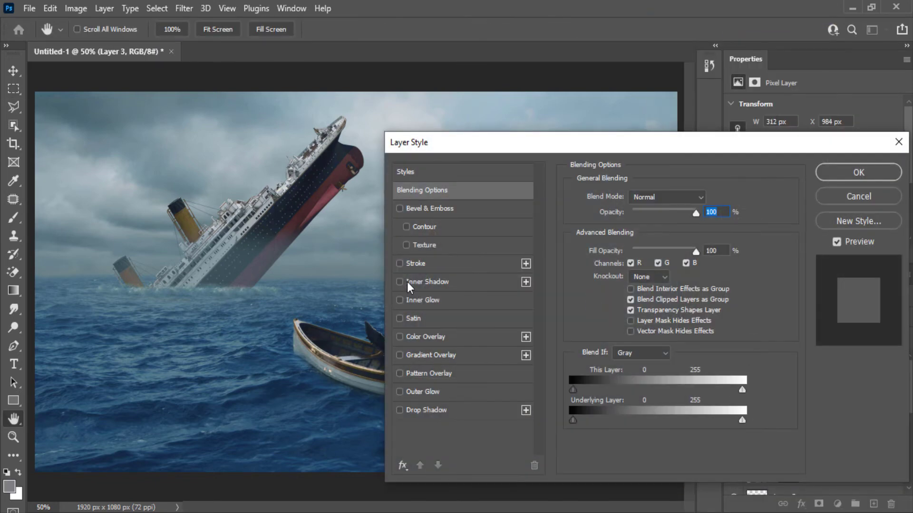
{"action": "left_click", "coordinate": [399, 282]}
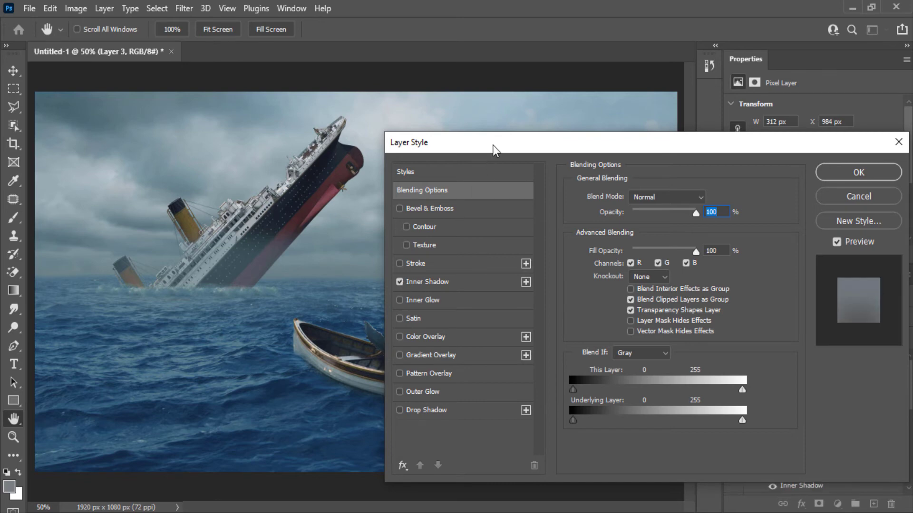
{"action": "left_click_drag", "start_coordinate": [492, 144], "coordinate": [671, 147]}
{"action": "left_click_drag", "start_coordinate": [838, 148], "coordinate": [768, 119]}
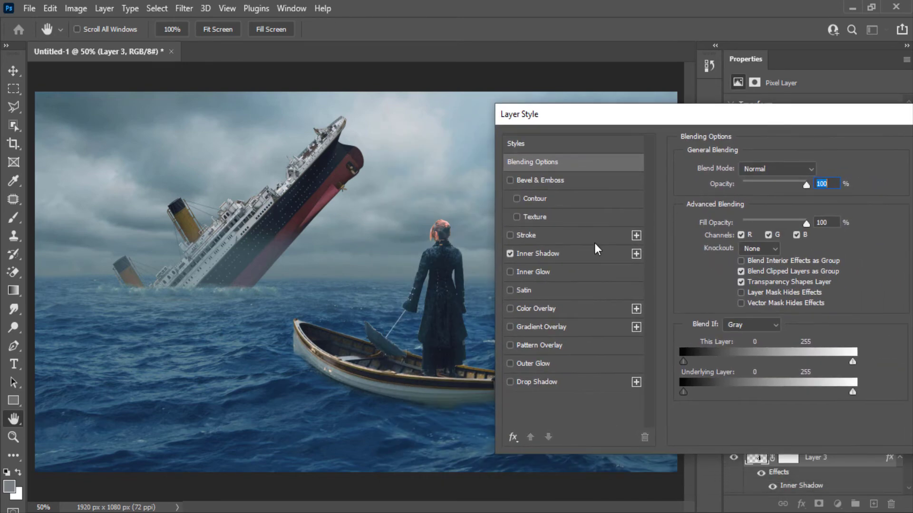
Set the woman's inner shadow to a 110° angle, 15 px distance and 18 px size, and apply the style.
{"action": "left_click", "coordinate": [594, 253]}
{"action": "left_click_drag", "start_coordinate": [760, 263], "coordinate": [724, 267]}
{"action": "left_click_drag", "start_coordinate": [755, 235], "coordinate": [741, 235]}
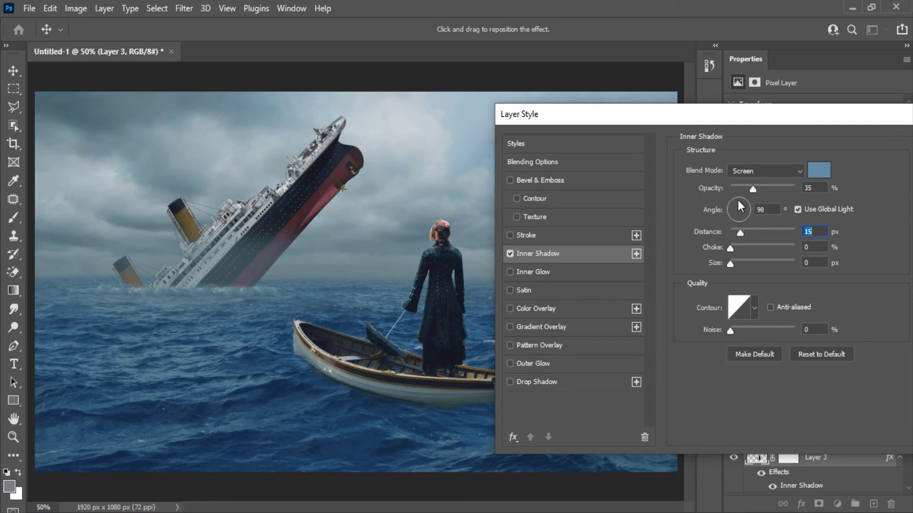
{"action": "left_click_drag", "start_coordinate": [737, 201], "coordinate": [736, 202]}
{"action": "mouse_move", "coordinate": [737, 266]}
{"action": "left_mouse_down"}
{"action": "mouse_move", "coordinate": [748, 264]}
{"action": "mouse_move", "coordinate": [740, 262]}
{"action": "left_mouse_up"}
{"action": "left_click_drag", "start_coordinate": [858, 115], "coordinate": [824, 115]}
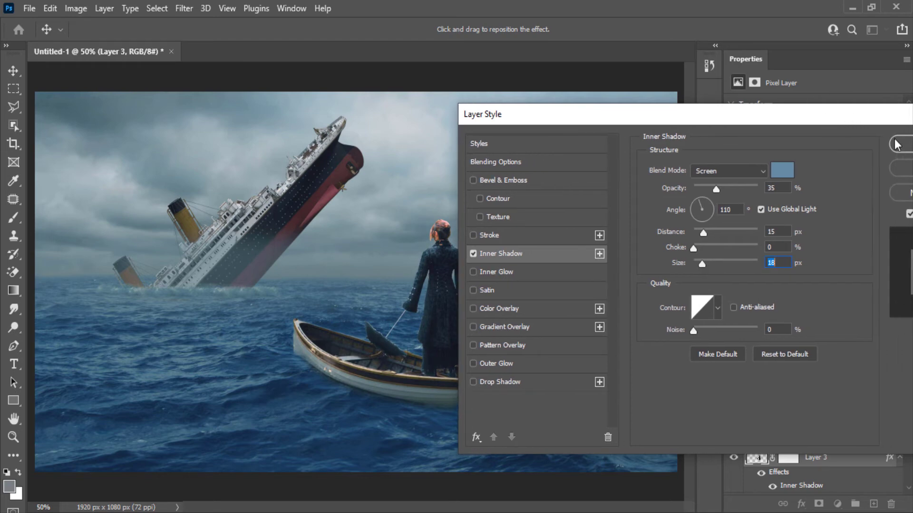
{"action": "left_click", "coordinate": [893, 145]}
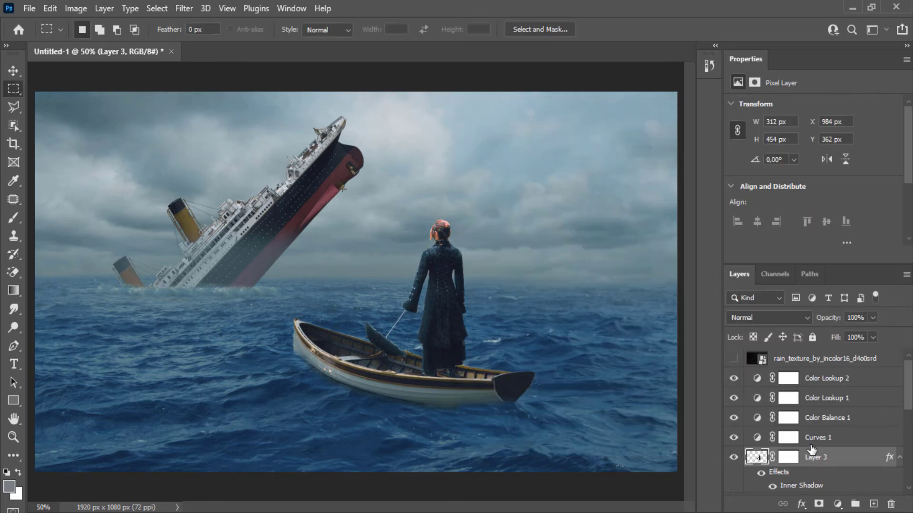
Open the layer style of the ship's layer, Layer 2, and enable Inner Glow and Inner Shadow.
{"action": "scroll", "coordinate": [811, 449], "scroll_direction": "down", "scroll_amount": 5}
{"action": "scroll", "coordinate": [776, 460], "scroll_direction": "down", "scroll_amount": 2}
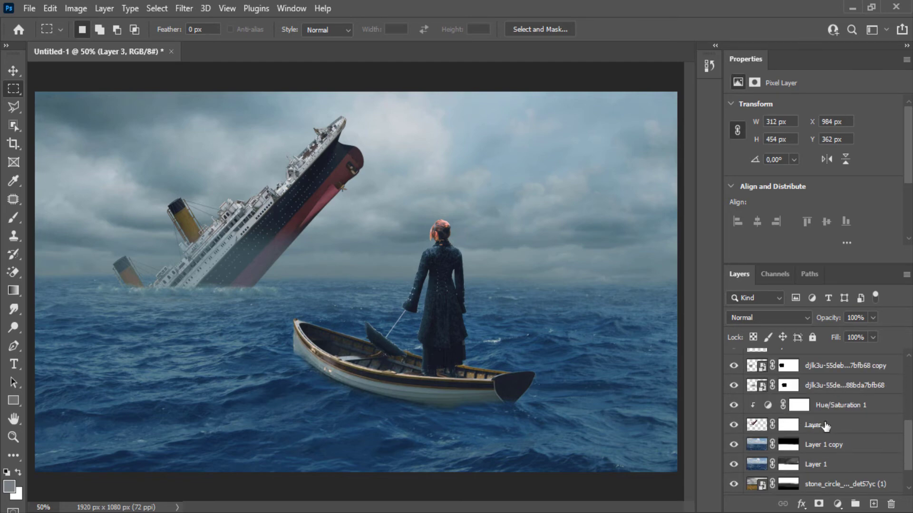
{"action": "right_click", "coordinate": [822, 424]}
{"action": "left_click", "coordinate": [698, 10]}
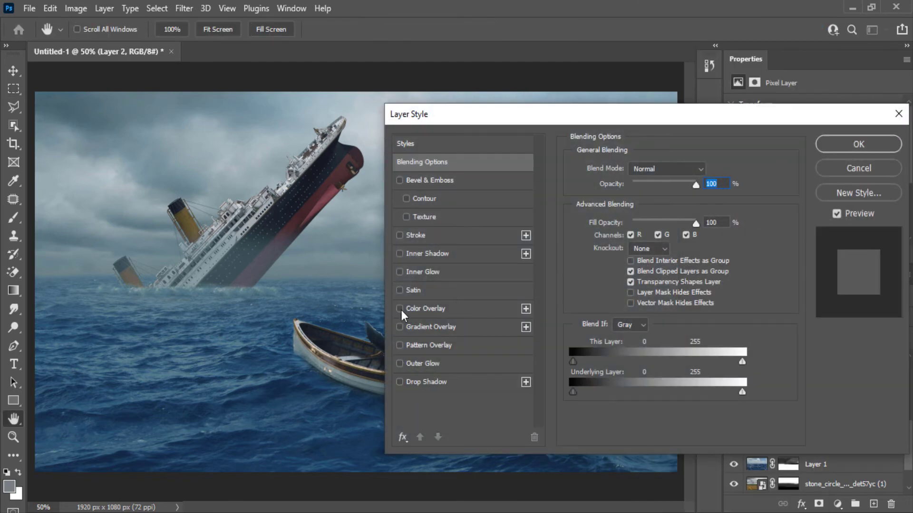
{"action": "left_click", "coordinate": [399, 272]}
{"action": "left_click", "coordinate": [400, 254]}
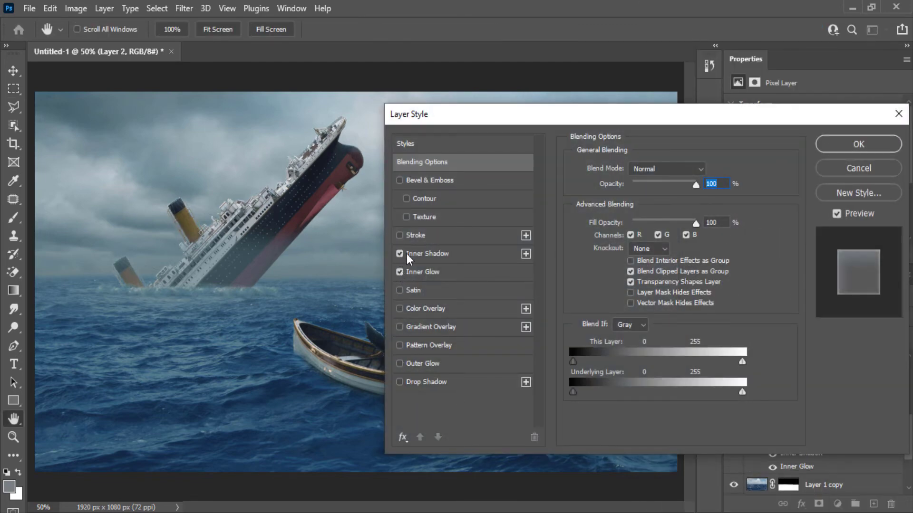
Set the ship's inner shadow to 139 px size and 13% choke.
{"action": "left_click", "coordinate": [407, 254]}
{"action": "left_click_drag", "start_coordinate": [629, 265], "coordinate": [658, 273]}
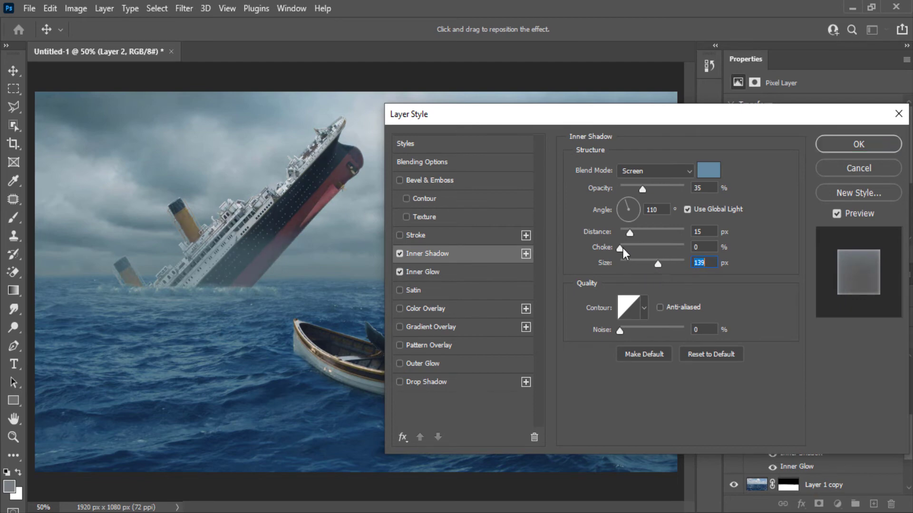
{"action": "mouse_move", "coordinate": [623, 248]}
{"action": "left_mouse_down"}
{"action": "mouse_move", "coordinate": [675, 248]}
{"action": "mouse_move", "coordinate": [629, 250]}
{"action": "mouse_move", "coordinate": [642, 232]}
{"action": "mouse_move", "coordinate": [673, 238]}
{"action": "mouse_move", "coordinate": [630, 243]}
{"action": "left_mouse_up"}
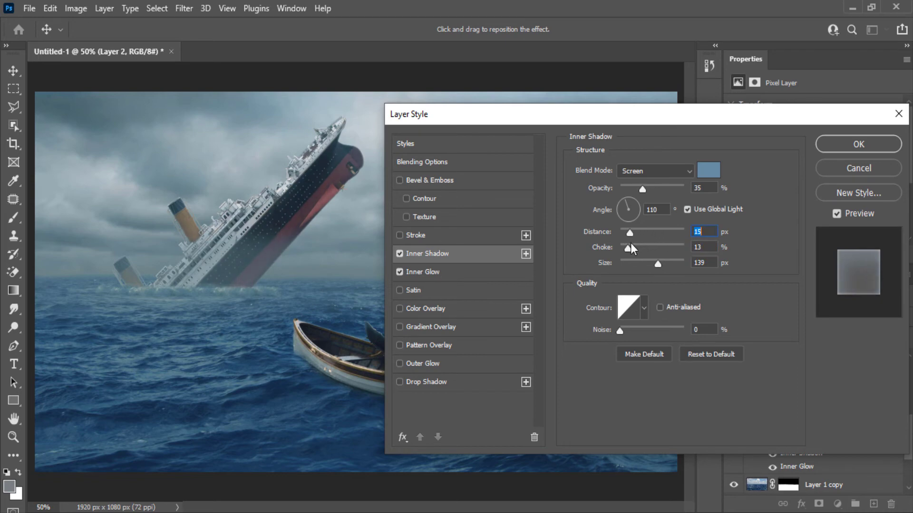
Try an Outer Glow on the ship with 16% spread, lower its opacity to 0%, and switch the effect off.
{"action": "left_click", "coordinate": [400, 363]}
{"action": "left_click", "coordinate": [428, 363]}
{"action": "left_click_drag", "start_coordinate": [626, 292], "coordinate": [636, 293]}
{"action": "left_click_drag", "start_coordinate": [684, 276], "coordinate": [630, 278]}
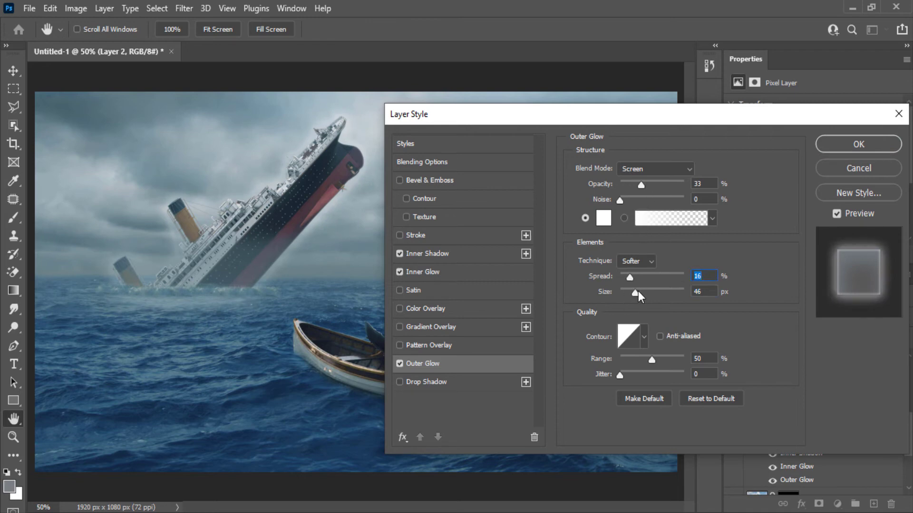
{"action": "left_click_drag", "start_coordinate": [641, 187], "coordinate": [614, 189]}
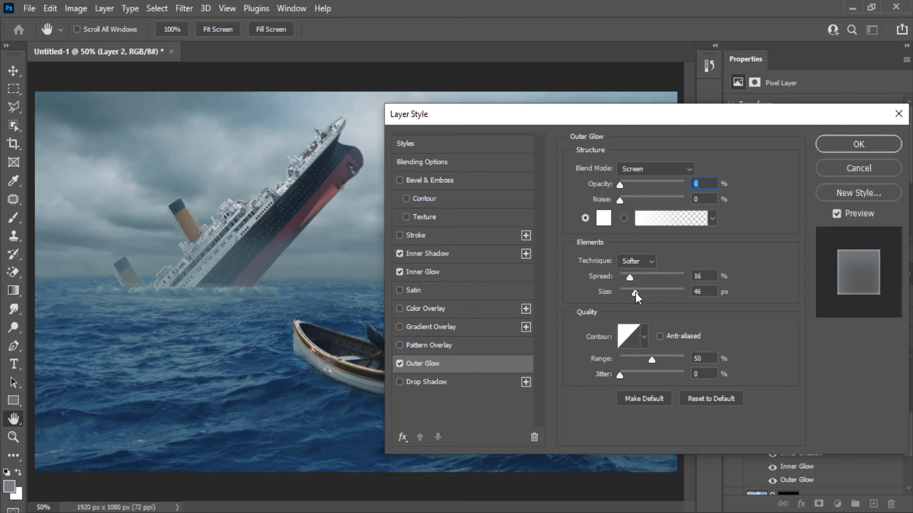
{"action": "left_click", "coordinate": [407, 360]}
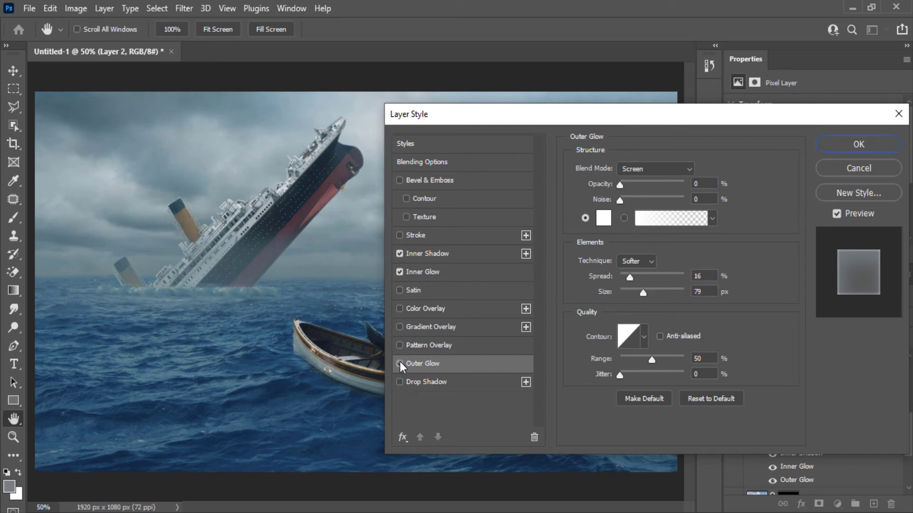
{"action": "left_click", "coordinate": [400, 363]}
Add a Drop Shadow to the ship, set its colour to #a5b3ba sampled from the sky, and apply the layer style.
{"action": "left_click", "coordinate": [400, 381]}
{"action": "left_click", "coordinate": [441, 382]}
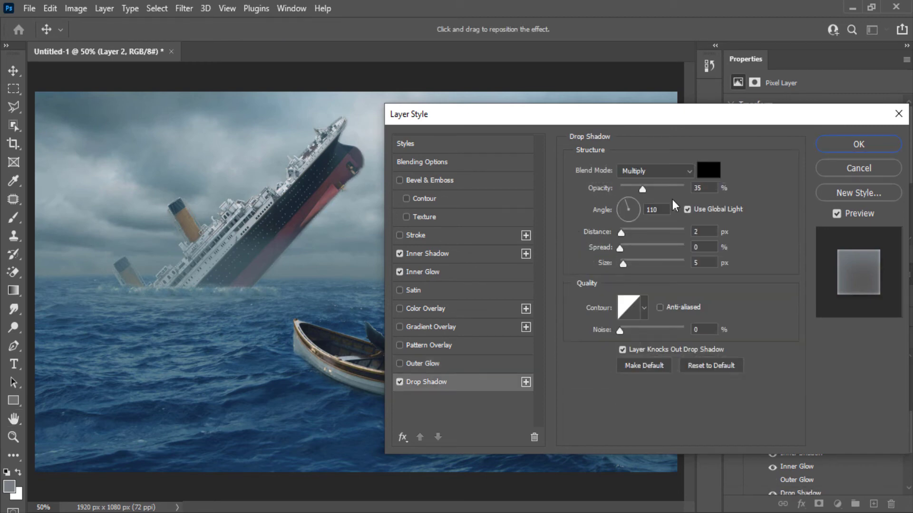
{"action": "left_click", "coordinate": [708, 169]}
{"action": "left_click", "coordinate": [255, 169]}
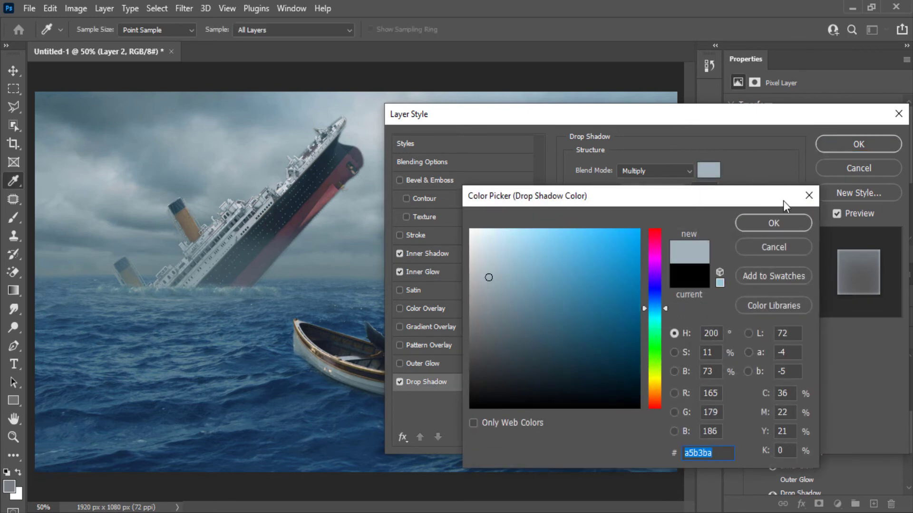
{"action": "left_click", "coordinate": [773, 223]}
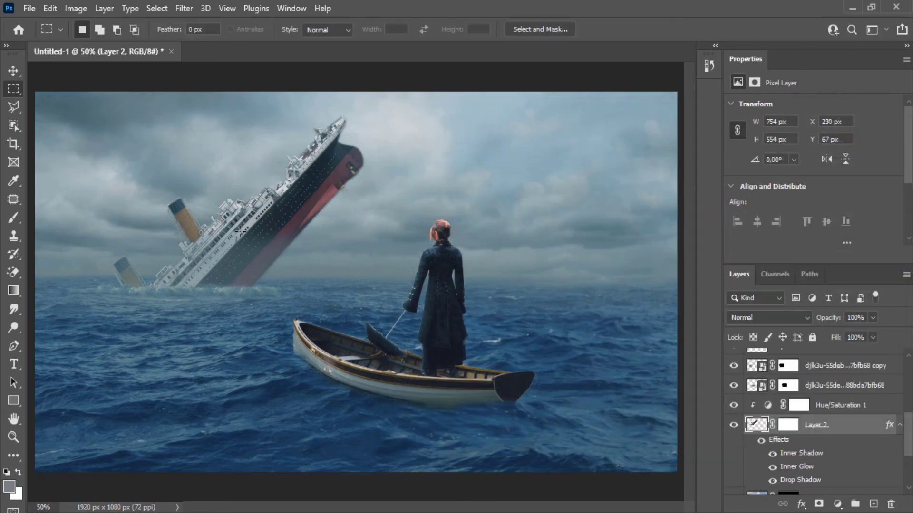
Create a new layer clipped to the ship and brush soft grey-blue haze at 53% opacity along its upper deck towards the stern.
{"action": "scroll", "coordinate": [235, 189], "scroll_direction": "up", "scroll_amount": 4}
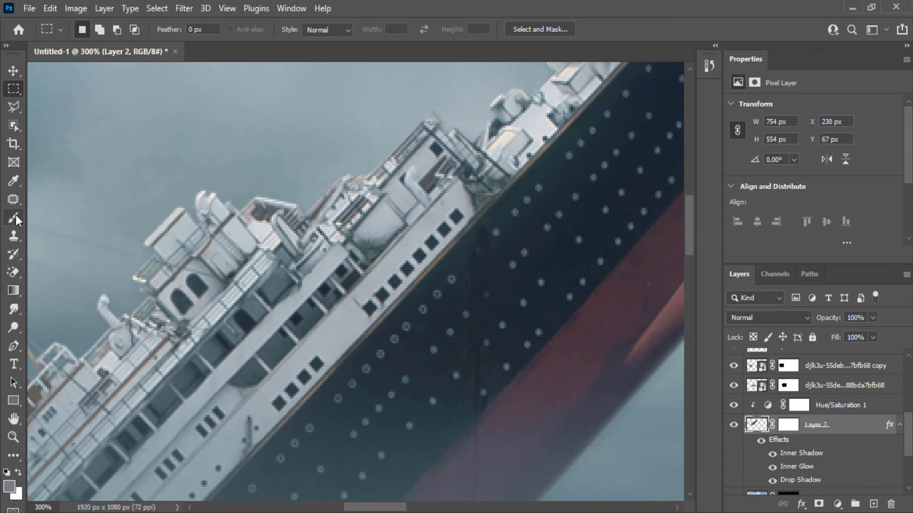
{"action": "left_click", "coordinate": [16, 215]}
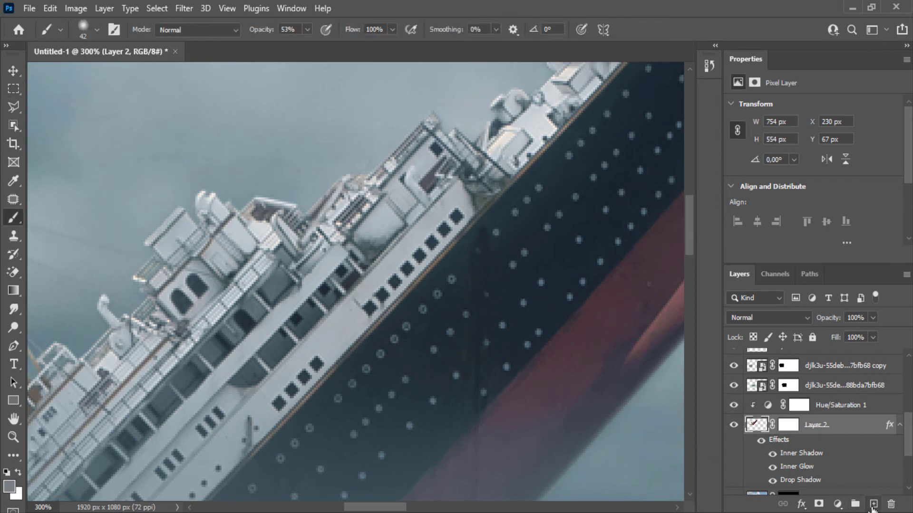
{"action": "left_click", "coordinate": [873, 504]}
{"action": "mouse_move", "coordinate": [175, 204]}
{"action": "left_mouse_down"}
{"action": "mouse_move", "coordinate": [113, 230]}
{"action": "mouse_move", "coordinate": [377, 157]}
{"action": "mouse_move", "coordinate": [453, 92]}
{"action": "mouse_move", "coordinate": [241, 300]}
{"action": "left_mouse_up"}
{"action": "left_click_drag", "start_coordinate": [293, 239], "coordinate": [226, 262]}
{"action": "left_click_drag", "start_coordinate": [471, 97], "coordinate": [284, 291]}
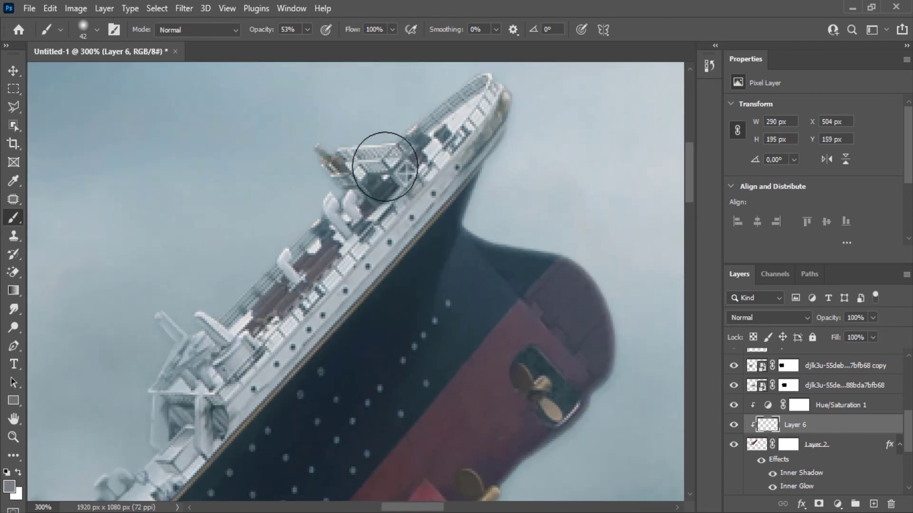
Extend the brushed haze over both funnels and the lower deck down to the waterline.
{"action": "scroll", "coordinate": [179, 295], "scroll_direction": "down", "scroll_amount": 4}
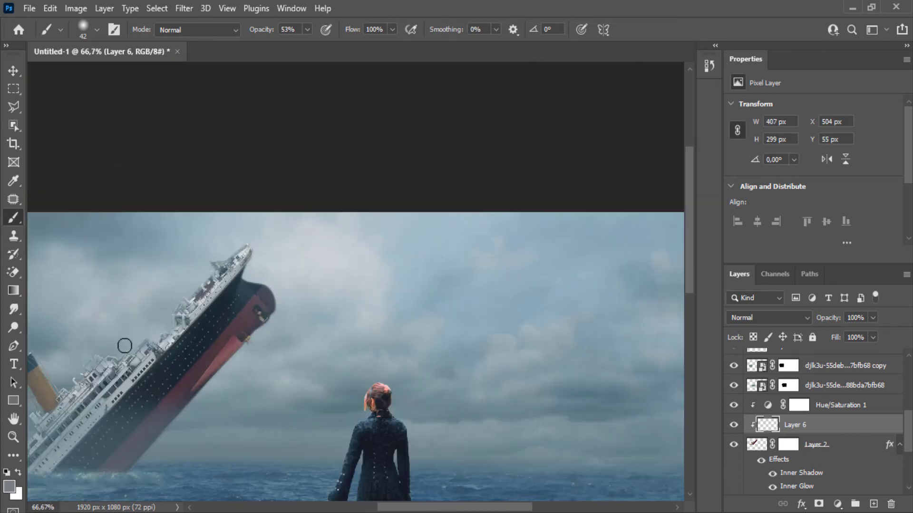
{"action": "left_click_drag", "start_coordinate": [84, 354], "coordinate": [277, 286]}
{"action": "scroll", "coordinate": [218, 317], "scroll_direction": "up", "scroll_amount": 2}
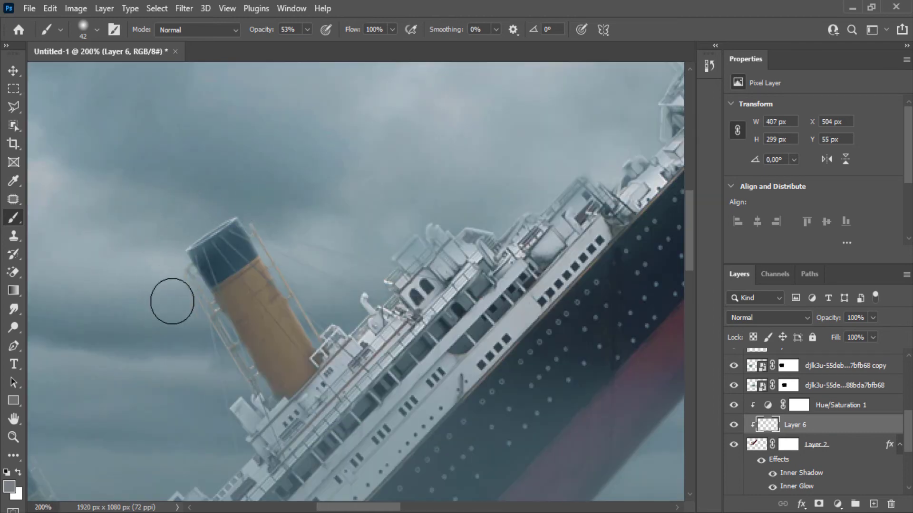
{"action": "mouse_move", "coordinate": [172, 301]}
{"action": "left_mouse_down"}
{"action": "mouse_move", "coordinate": [215, 392]}
{"action": "mouse_move", "coordinate": [296, 314]}
{"action": "mouse_move", "coordinate": [385, 251]}
{"action": "mouse_move", "coordinate": [281, 279]}
{"action": "mouse_move", "coordinate": [253, 193]}
{"action": "mouse_move", "coordinate": [363, 256]}
{"action": "left_mouse_up"}
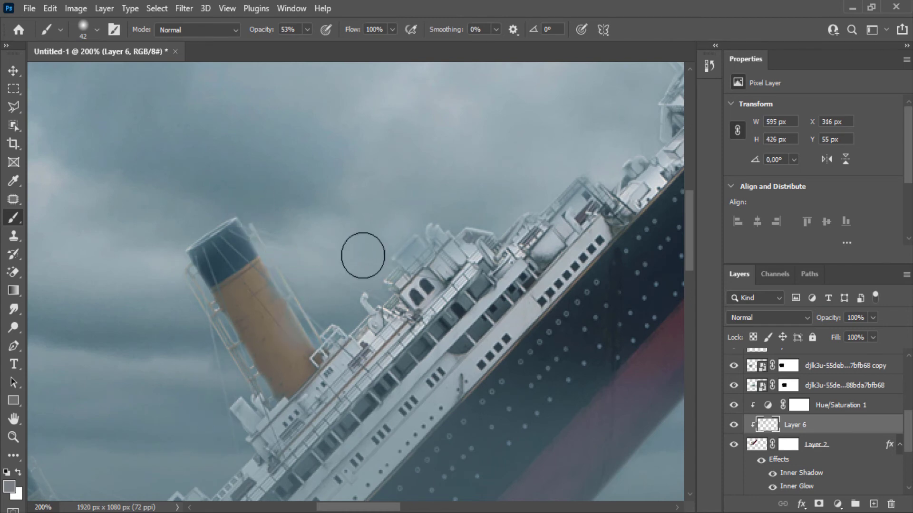
{"action": "left_click_drag", "start_coordinate": [175, 403], "coordinate": [506, 159]}
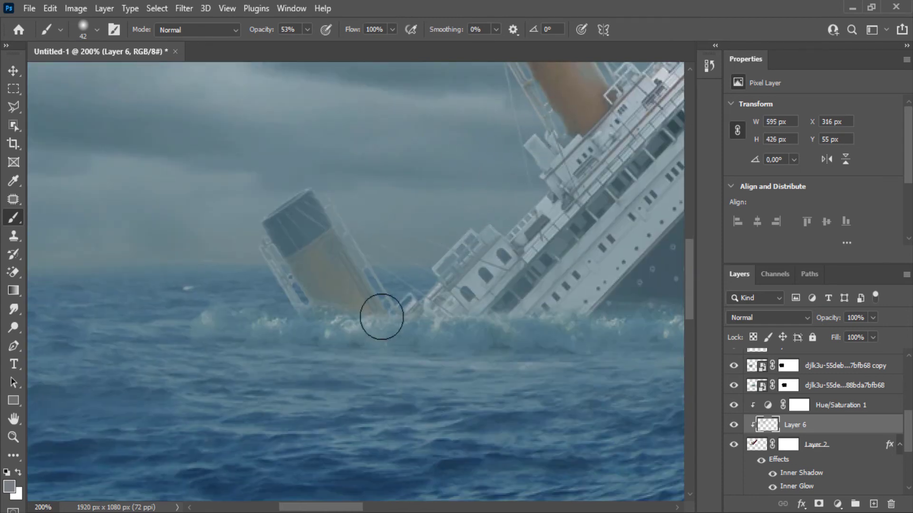
{"action": "mouse_move", "coordinate": [381, 317]}
{"action": "left_mouse_down"}
{"action": "mouse_move", "coordinate": [353, 233]}
{"action": "mouse_move", "coordinate": [264, 200]}
{"action": "mouse_move", "coordinate": [195, 230]}
{"action": "left_mouse_up"}
Try the Screen blend mode on the clipped haze layer and compare the ship with the layer hidden and shown.
{"action": "left_click", "coordinate": [765, 318]}
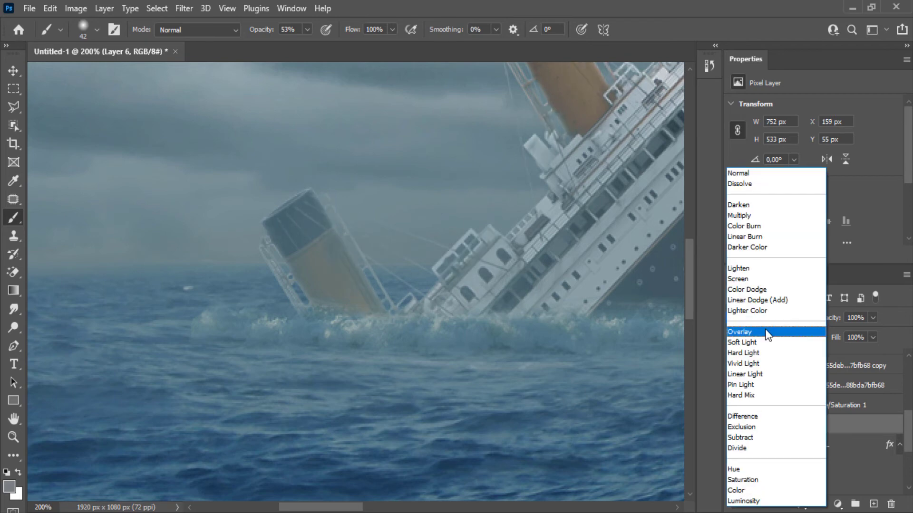
{"action": "left_click", "coordinate": [762, 281]}
{"action": "scroll", "coordinate": [522, 256], "scroll_direction": "down", "scroll_amount": 3}
{"action": "left_click", "coordinate": [734, 426]}
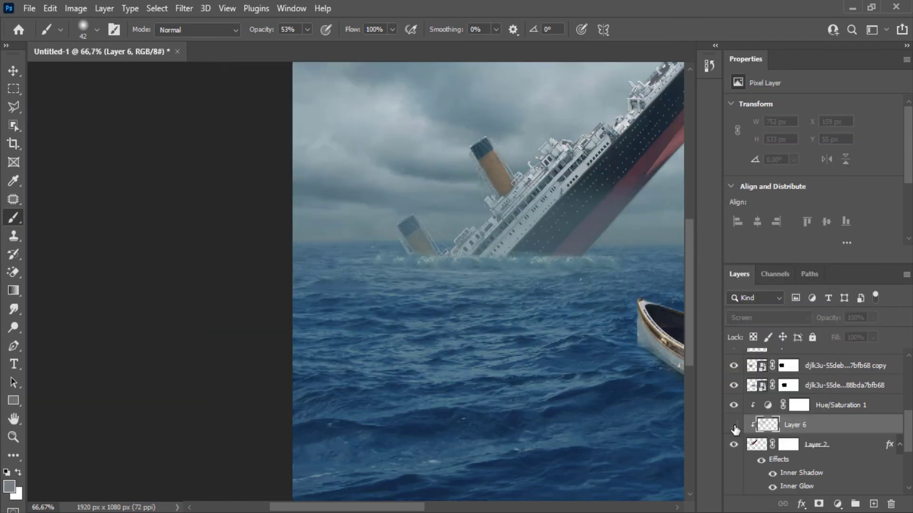
{"action": "left_click", "coordinate": [734, 426]}
Set the haze layer to the Darken blend mode at 80% opacity.
{"action": "left_click", "coordinate": [770, 314]}
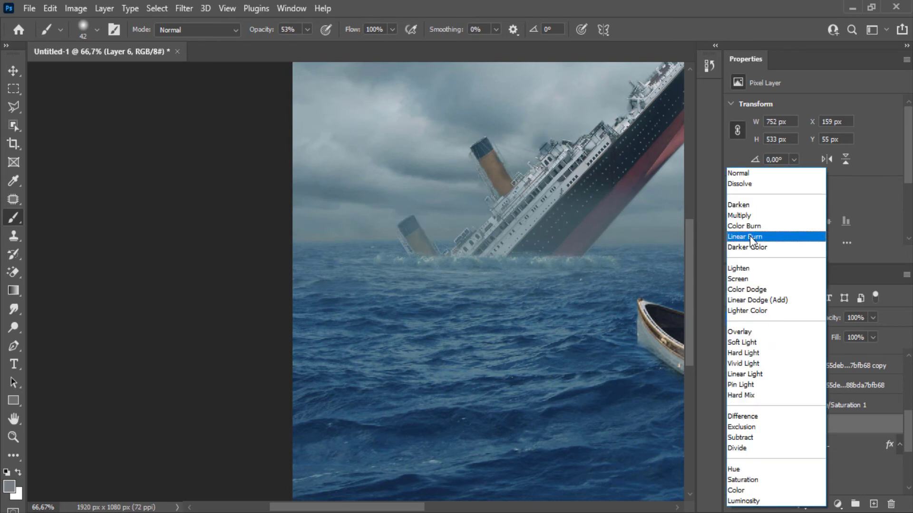
{"action": "left_click", "coordinate": [744, 204]}
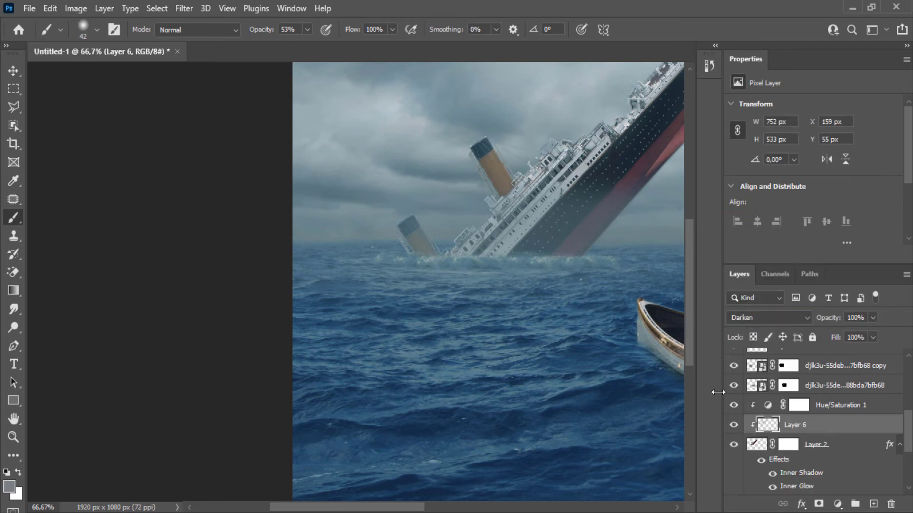
{"action": "left_click", "coordinate": [522, 247], "text": "ctrl+alt"}
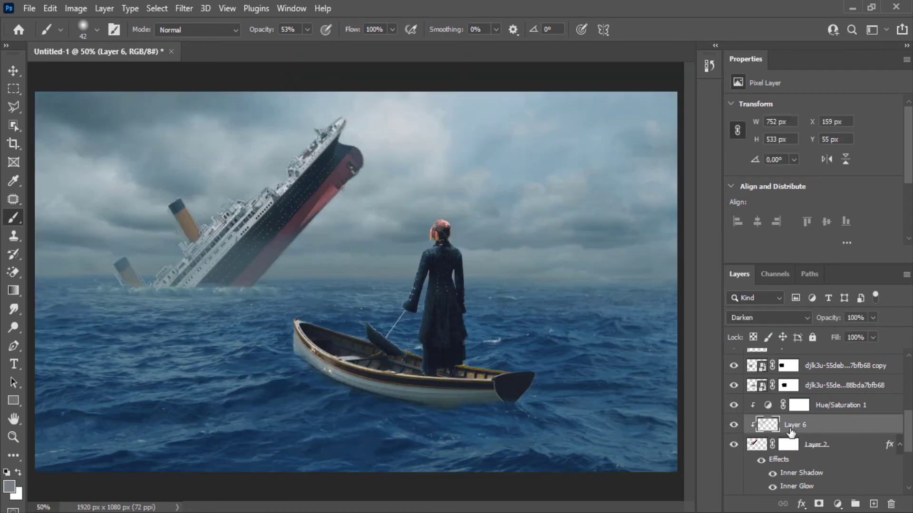
{"action": "left_click_drag", "start_coordinate": [875, 319], "coordinate": [862, 335]}
{"action": "left_click", "coordinate": [455, 292], "text": "ctrl+alt"}
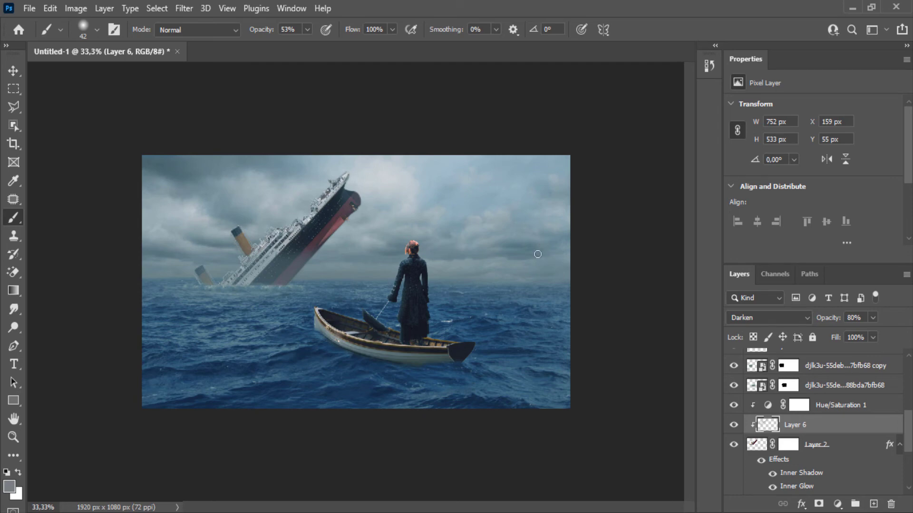
Stamp the visible layers into a new layer above Color Lookup 2 and open it in the Camera Raw filter.
{"action": "scroll", "coordinate": [827, 379], "scroll_direction": "up", "scroll_amount": 5}
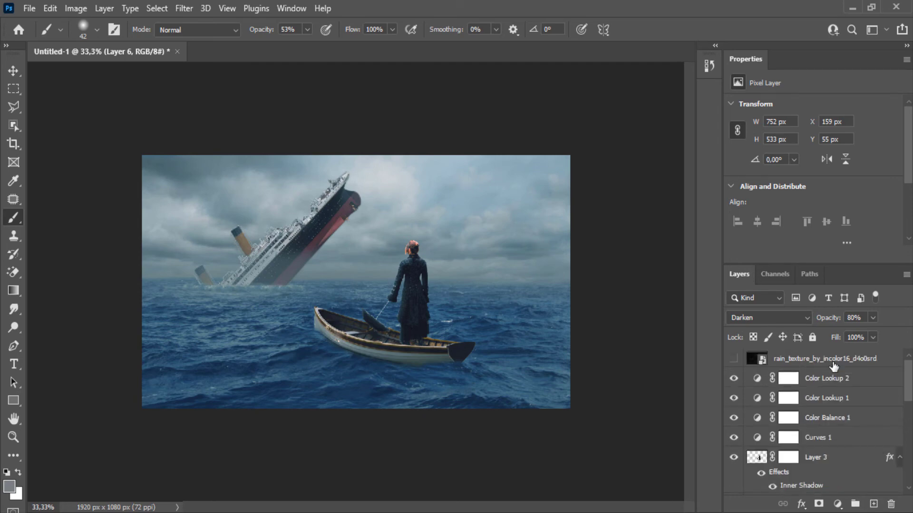
{"action": "left_click", "coordinate": [833, 366]}
{"action": "left_click", "coordinate": [834, 378]}
{"action": "key", "text": "ctrl+shift+alt+e"}
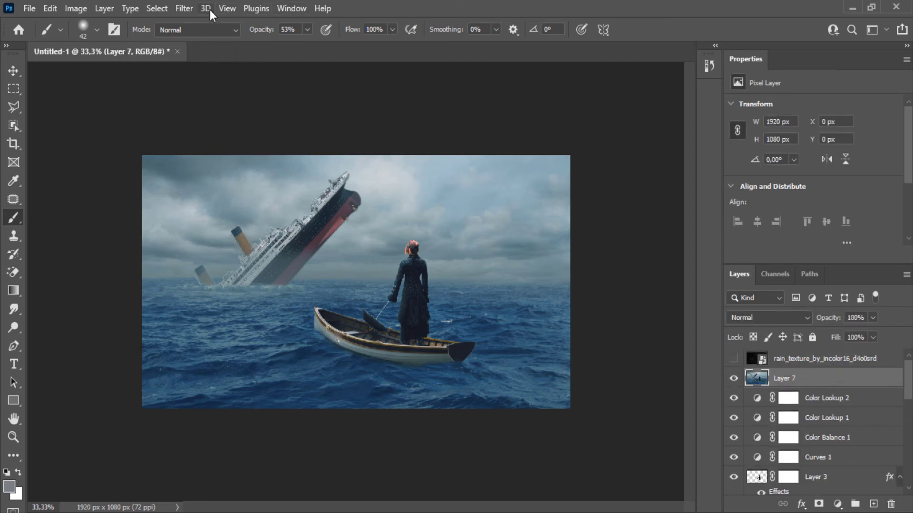
{"action": "left_click", "coordinate": [184, 8]}
{"action": "left_click", "coordinate": [240, 119]}
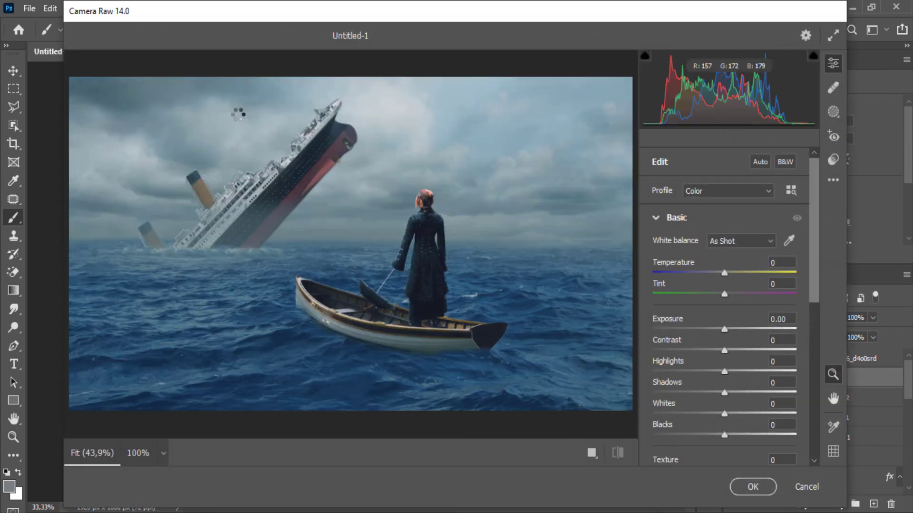
Set Contrast +30, Highlights +49, Shadows +36, Whites +30, Blacks -9 and Temperature +9 in the Basic adjustments.
{"action": "left_click_drag", "start_coordinate": [735, 395], "coordinate": [748, 350]}
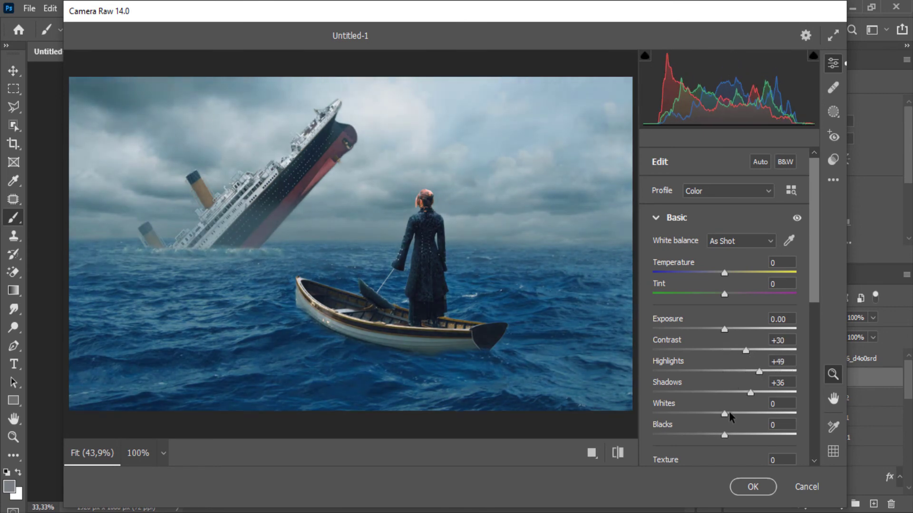
{"action": "left_click_drag", "start_coordinate": [730, 416], "coordinate": [717, 443]}
{"action": "mouse_move", "coordinate": [722, 276]}
{"action": "left_mouse_down"}
{"action": "mouse_move", "coordinate": [709, 275]}
{"action": "mouse_move", "coordinate": [729, 277]}
{"action": "left_mouse_up"}
Set Texture to +26, Clarity to +13 and Vibrance to -1.
{"action": "scroll", "coordinate": [687, 341], "scroll_direction": "down", "scroll_amount": 3}
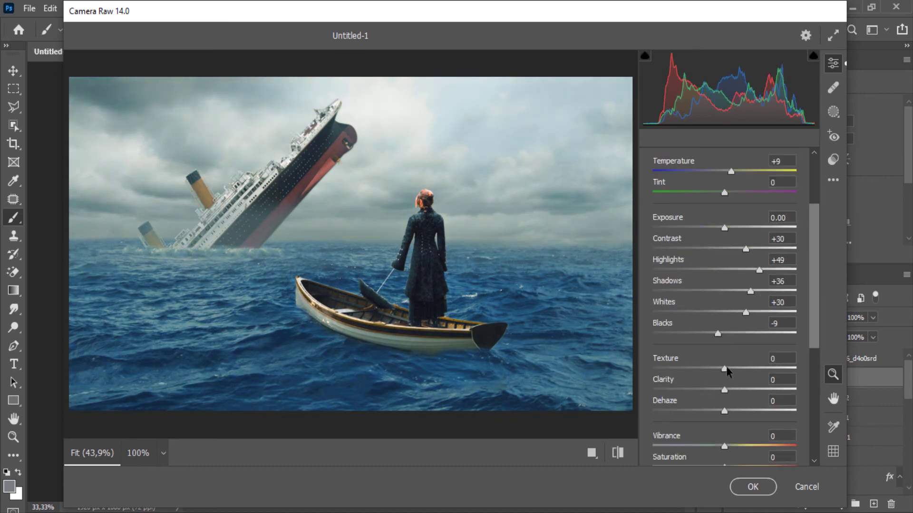
{"action": "left_click_drag", "start_coordinate": [725, 370], "coordinate": [742, 369]}
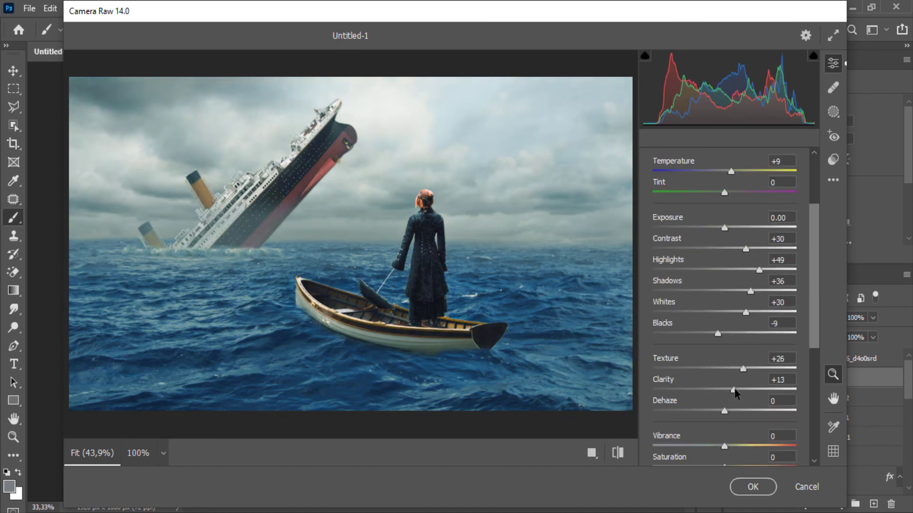
{"action": "mouse_move", "coordinate": [723, 449]}
{"action": "left_mouse_down"}
{"action": "mouse_move", "coordinate": [756, 446]}
{"action": "mouse_move", "coordinate": [723, 448]}
{"action": "left_mouse_up"}
Set the Aquas hue to -87 in the Color Mixer, leaving the Blues hue at 0.
{"action": "scroll", "coordinate": [723, 442], "scroll_direction": "down", "scroll_amount": 4}
{"action": "left_click", "coordinate": [657, 415]}
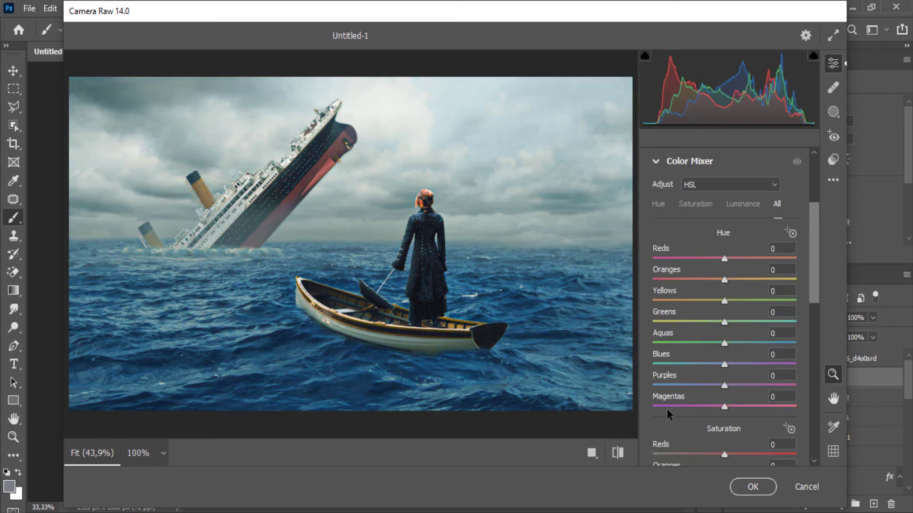
{"action": "left_click_drag", "start_coordinate": [724, 354], "coordinate": [662, 352]}
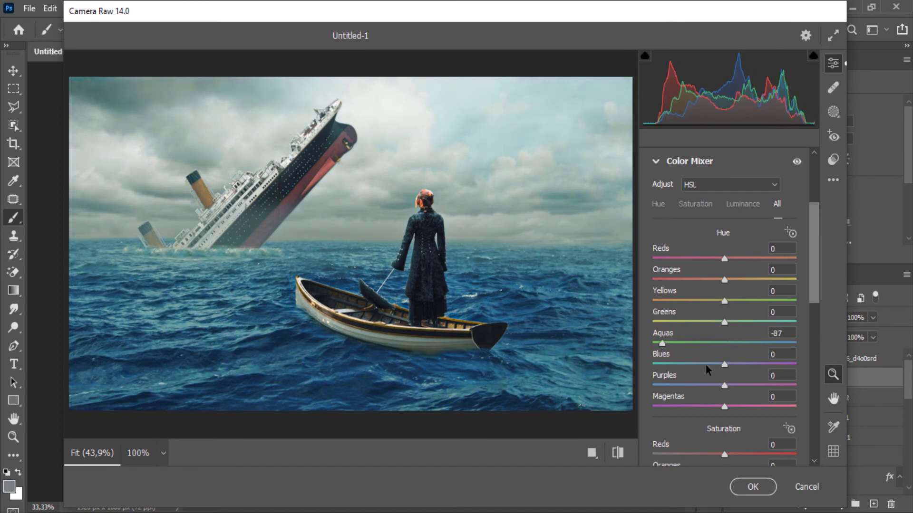
{"action": "mouse_move", "coordinate": [729, 367]}
{"action": "left_mouse_down"}
{"action": "mouse_move", "coordinate": [780, 369]}
{"action": "mouse_move", "coordinate": [686, 369]}
{"action": "mouse_move", "coordinate": [725, 368]}
{"action": "left_mouse_up"}
Set the Color Mixer saturation to -34 for Yellows, -16 for Aquas and -8 for Blues.
{"action": "left_click", "coordinate": [693, 204]}
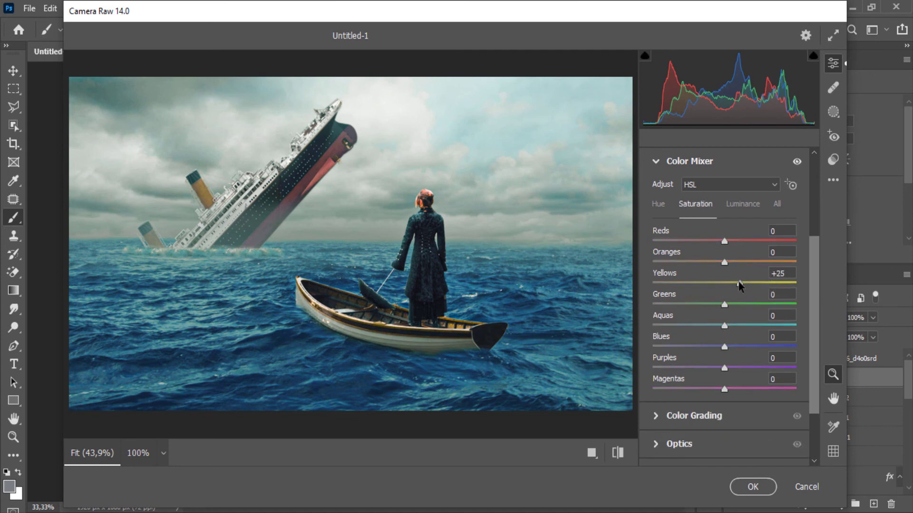
{"action": "left_click_drag", "start_coordinate": [725, 288], "coordinate": [700, 286]}
{"action": "mouse_move", "coordinate": [728, 327]}
{"action": "left_mouse_down"}
{"action": "mouse_move", "coordinate": [793, 326]}
{"action": "mouse_move", "coordinate": [713, 328]}
{"action": "left_mouse_up"}
{"action": "left_click_drag", "start_coordinate": [762, 350], "coordinate": [721, 354]}
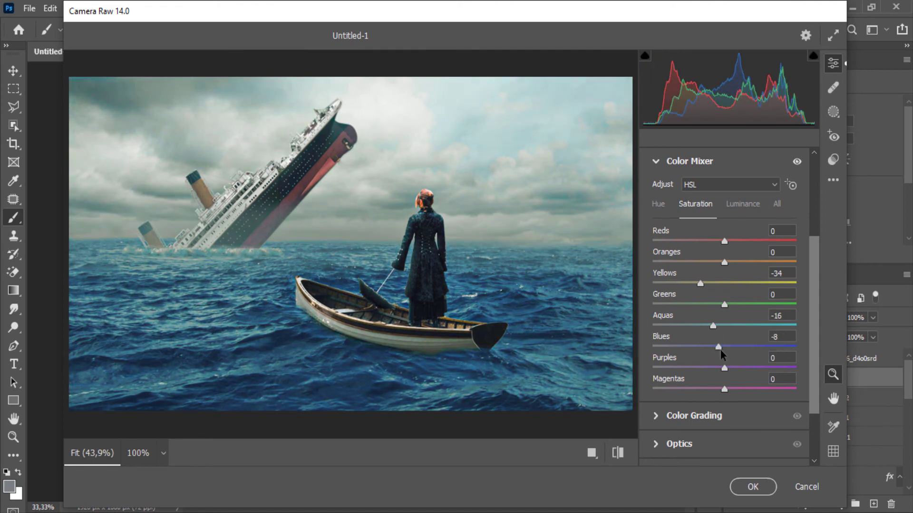
Return to the Basic adjustments and reduce Texture to +3 and Clarity to +1.
{"action": "scroll", "coordinate": [713, 381], "scroll_direction": "up", "scroll_amount": 5}
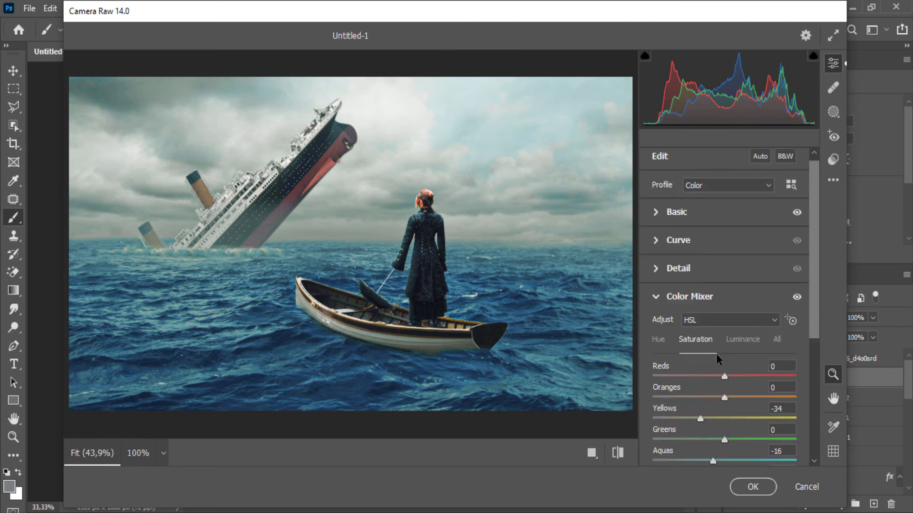
{"action": "left_click", "coordinate": [668, 275]}
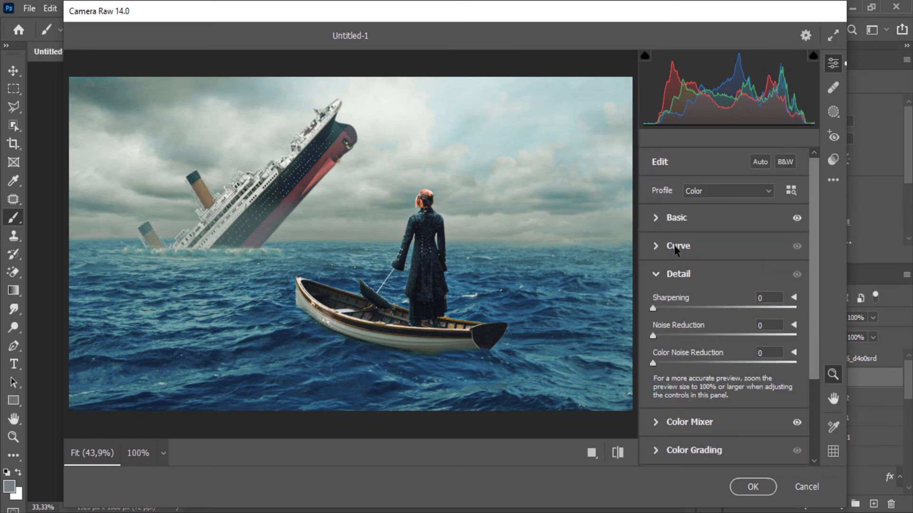
{"action": "scroll", "coordinate": [675, 250], "scroll_direction": "down", "scroll_amount": 3}
{"action": "scroll", "coordinate": [670, 390], "scroll_direction": "up", "scroll_amount": 5}
{"action": "left_click", "coordinate": [655, 275]}
{"action": "left_click", "coordinate": [661, 218]}
{"action": "scroll", "coordinate": [722, 377], "scroll_direction": "down", "scroll_amount": 2}
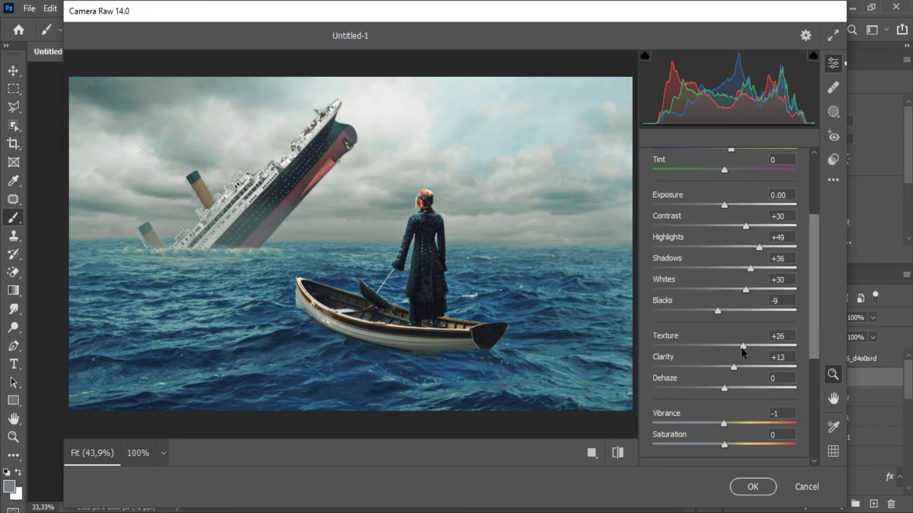
{"action": "mouse_move", "coordinate": [743, 349]}
{"action": "left_mouse_down"}
{"action": "mouse_move", "coordinate": [730, 365]}
{"action": "mouse_move", "coordinate": [684, 369]}
{"action": "mouse_move", "coordinate": [722, 374]}
{"action": "mouse_move", "coordinate": [727, 351]}
{"action": "left_mouse_up"}
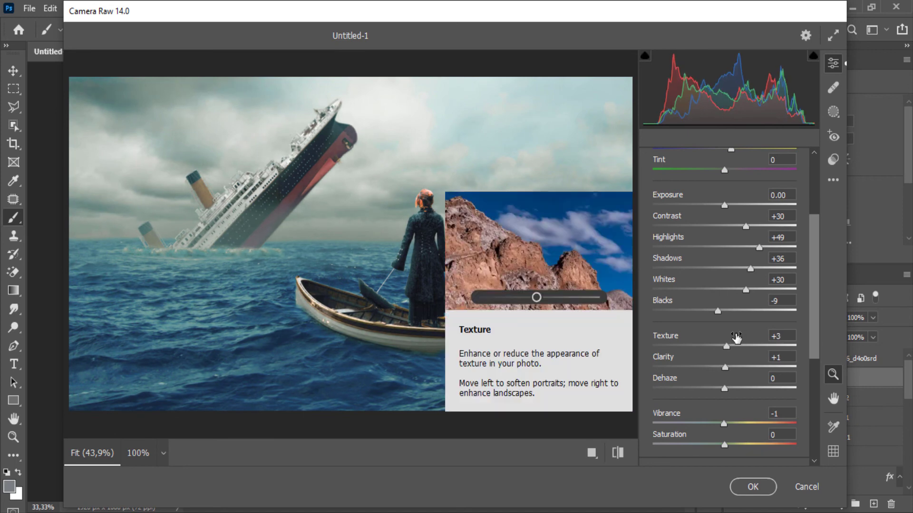
Preview the Cinematic and Cinematic II style presets and apply CN12 from Cinematic II.
{"action": "left_click", "coordinate": [833, 159]}
{"action": "scroll", "coordinate": [677, 328], "scroll_direction": "down", "scroll_amount": 4}
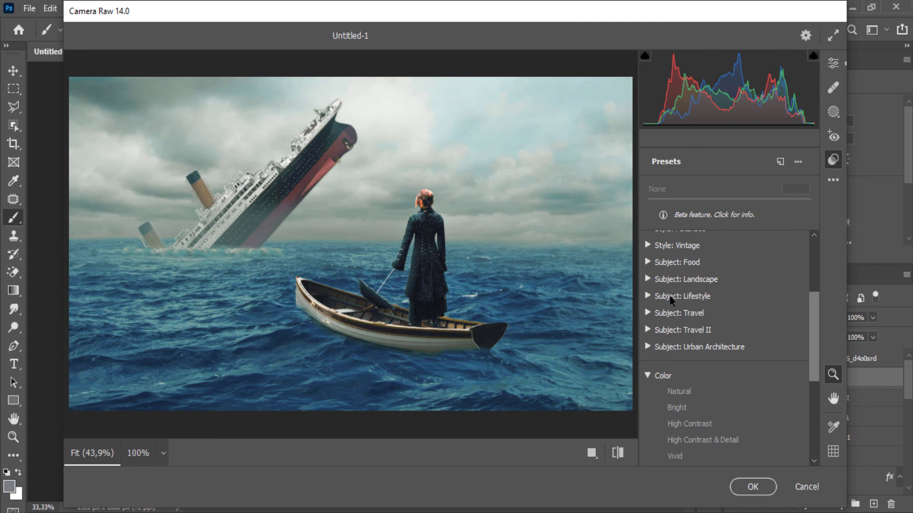
{"action": "scroll", "coordinate": [672, 309], "scroll_direction": "up", "scroll_amount": 3}
{"action": "left_click", "coordinate": [651, 296]}
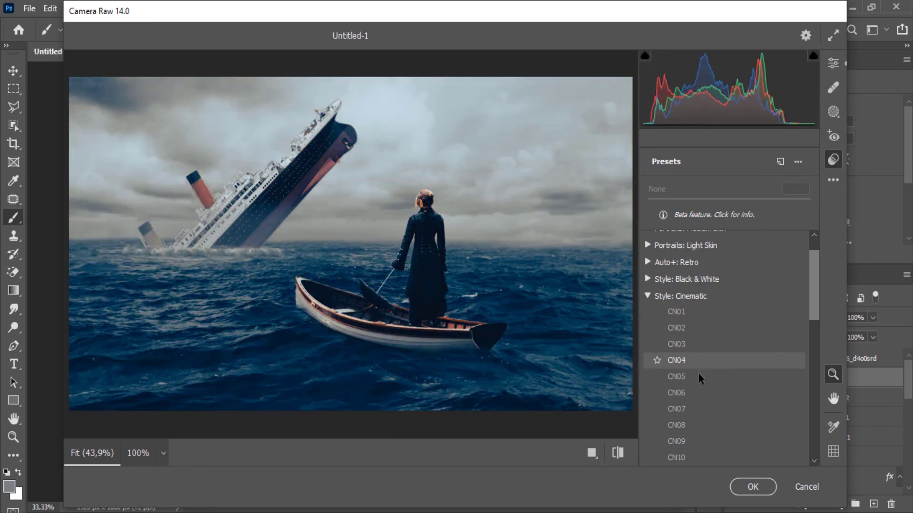
{"action": "scroll", "coordinate": [697, 392], "scroll_direction": "down", "scroll_amount": 3}
{"action": "left_click", "coordinate": [648, 340]}
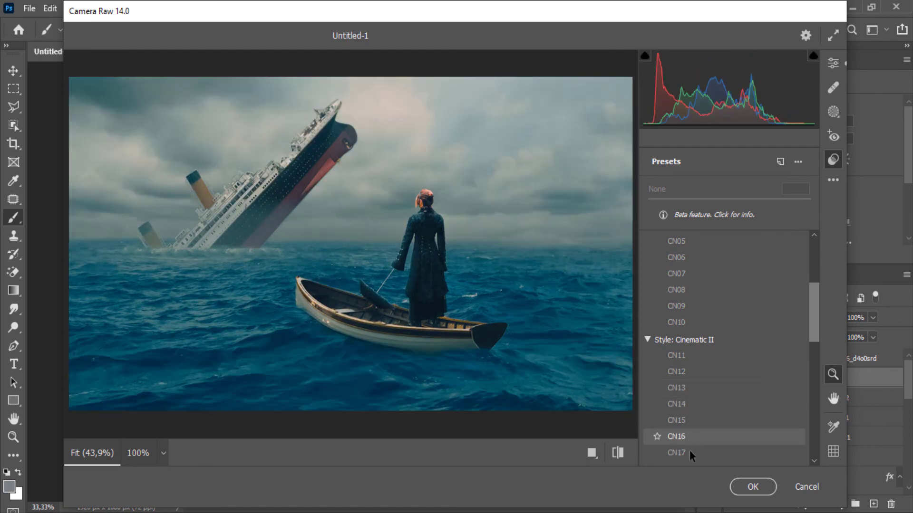
{"action": "scroll", "coordinate": [690, 450], "scroll_direction": "down", "scroll_amount": 2}
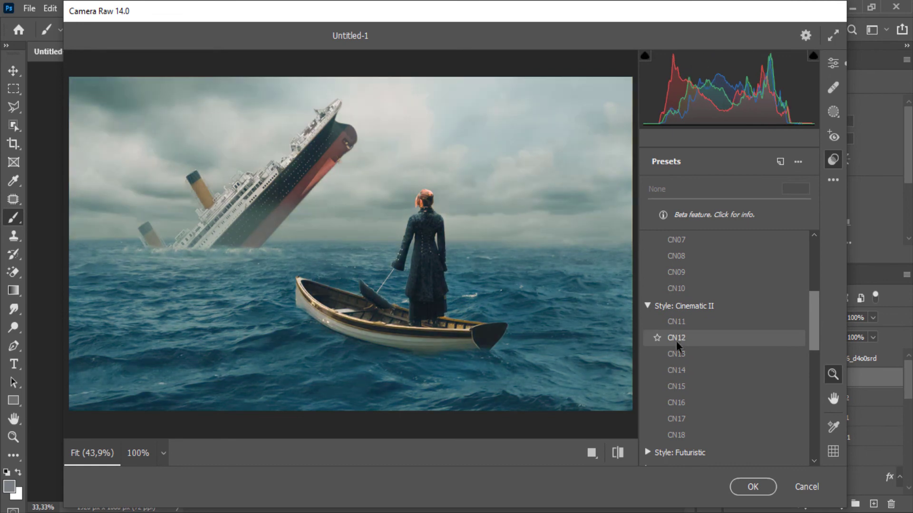
{"action": "left_click", "coordinate": [677, 338]}
{"action": "scroll", "coordinate": [675, 370], "scroll_direction": "down", "scroll_amount": 10}
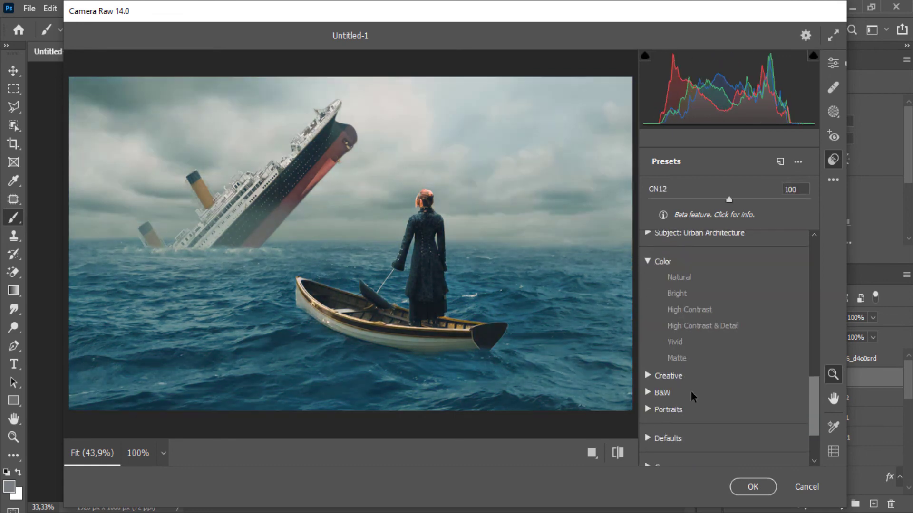
Apply the Camera Raw grading to Layer 7 and toggle the layer's visibility to compare before and after.
{"action": "scroll", "coordinate": [692, 397], "scroll_direction": "up", "scroll_amount": 10}
{"action": "left_click", "coordinate": [753, 486]}
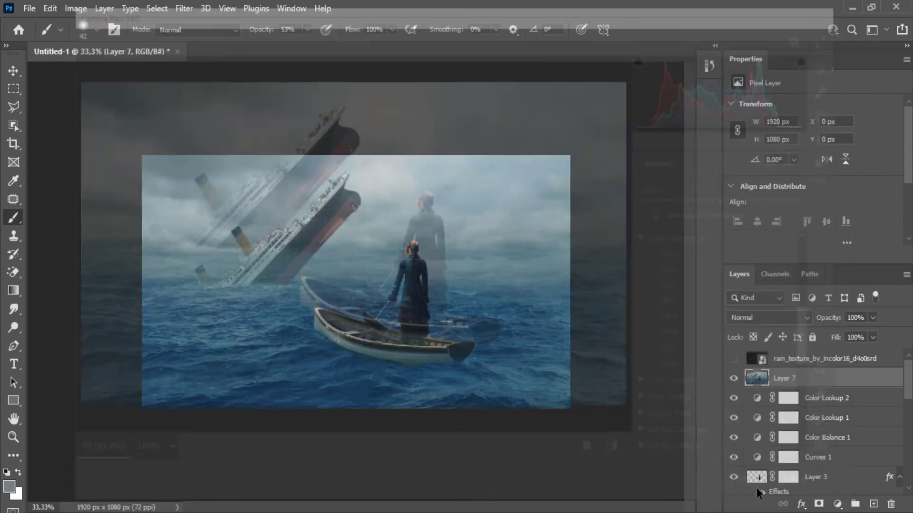
{"action": "left_click", "coordinate": [734, 379]}
{"action": "left_click", "coordinate": [734, 379]}
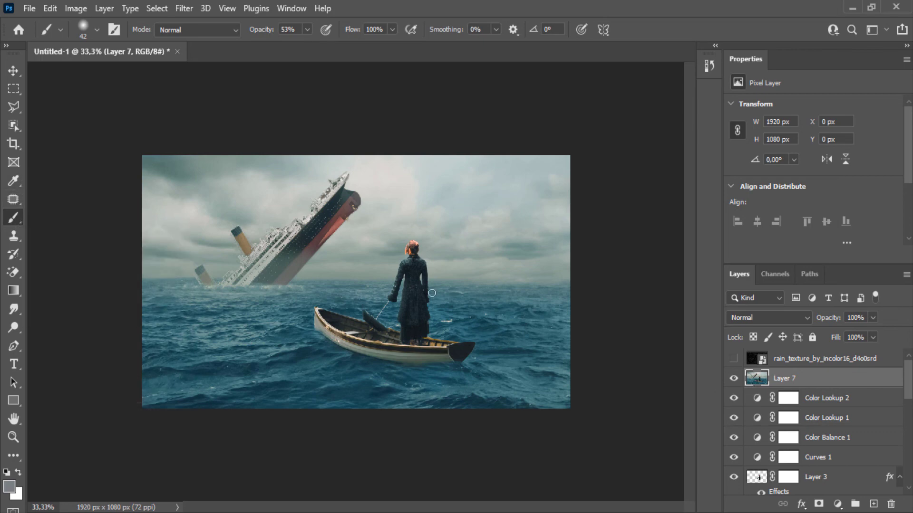
Add a new layer above Layer 7 and paint grey haze across the water with a soft 432 px brush at 53% opacity.
{"action": "right_click", "coordinate": [432, 293]}
{"action": "left_click", "coordinate": [551, 292]}
{"action": "left_click_drag", "start_coordinate": [562, 296], "coordinate": [569, 294]}
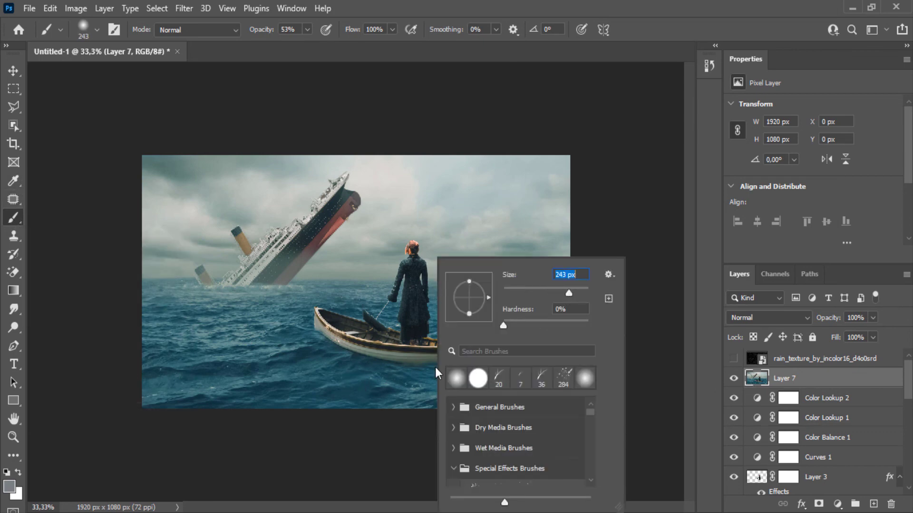
{"action": "right_click", "coordinate": [435, 384]}
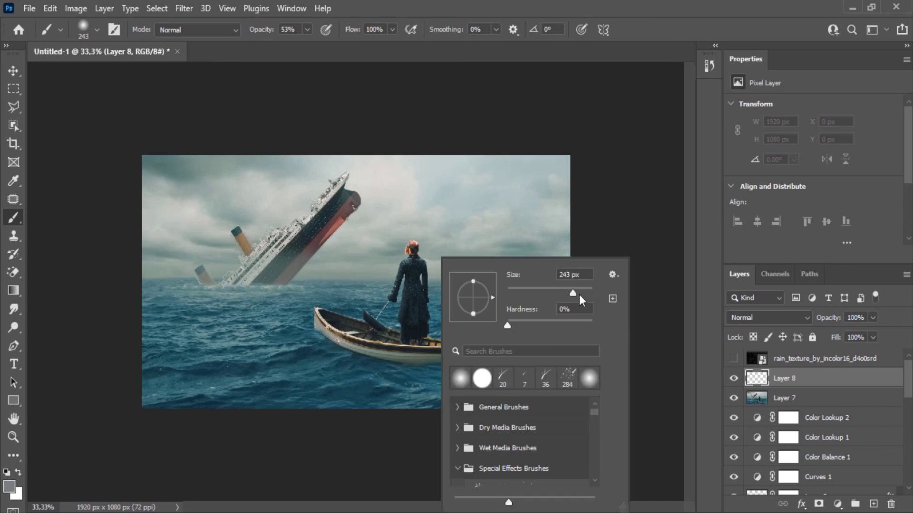
{"action": "mouse_move", "coordinate": [386, 411]}
{"action": "left_mouse_down"}
{"action": "mouse_move", "coordinate": [160, 384]}
{"action": "mouse_move", "coordinate": [97, 362]}
{"action": "mouse_move", "coordinate": [546, 395]}
{"action": "mouse_move", "coordinate": [635, 379]}
{"action": "mouse_move", "coordinate": [459, 433]}
{"action": "mouse_move", "coordinate": [51, 364]}
{"action": "mouse_move", "coordinate": [159, 283]}
{"action": "mouse_move", "coordinate": [164, 262]}
{"action": "mouse_move", "coordinate": [625, 273]}
{"action": "left_mouse_up"}
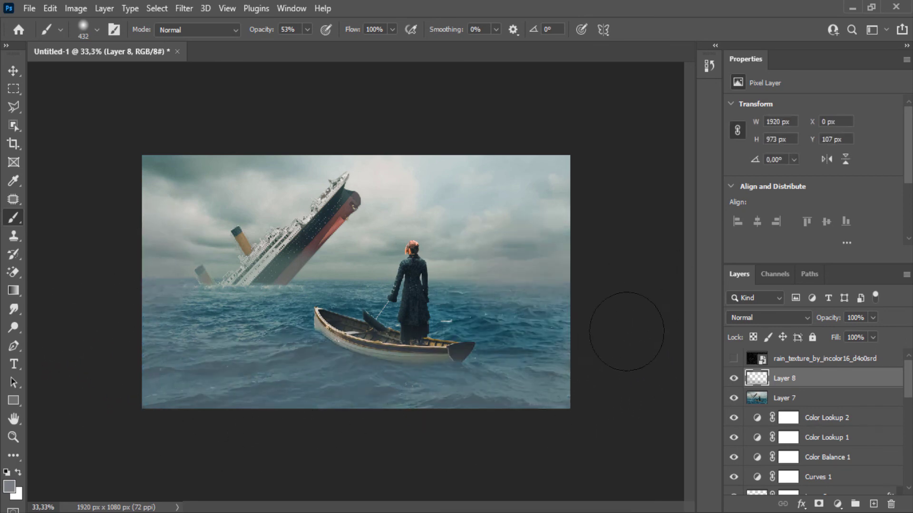
Try the Overlay blend mode on the haze layer, then set it to Screen.
{"action": "left_click", "coordinate": [768, 318]}
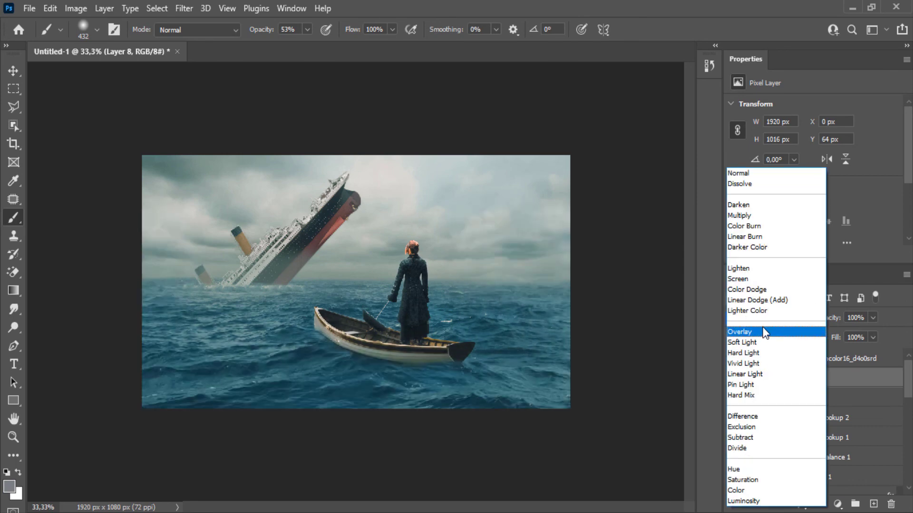
{"action": "left_click", "coordinate": [764, 332]}
{"action": "left_click", "coordinate": [768, 317]}
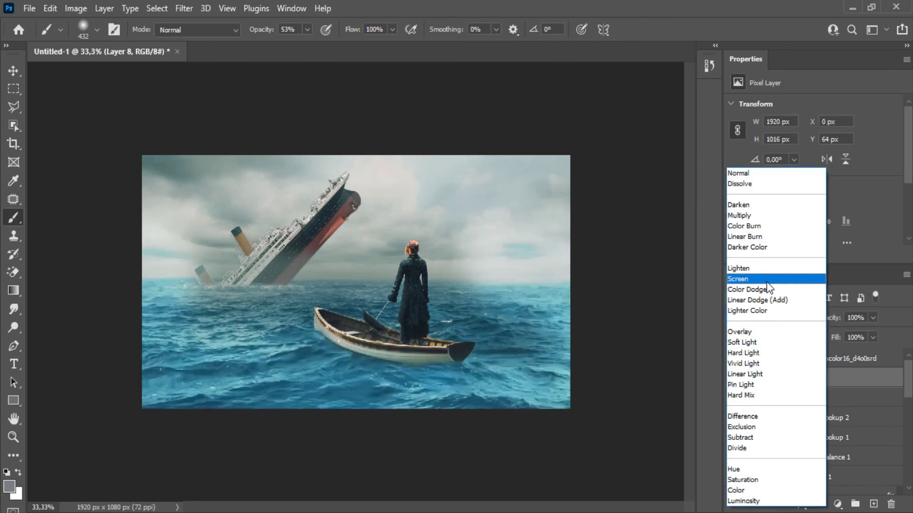
{"action": "left_click", "coordinate": [767, 282]}
Add a layer mask to Layer 8 and paint black over the sea to thin the haze.
{"action": "left_click", "coordinate": [819, 504]}
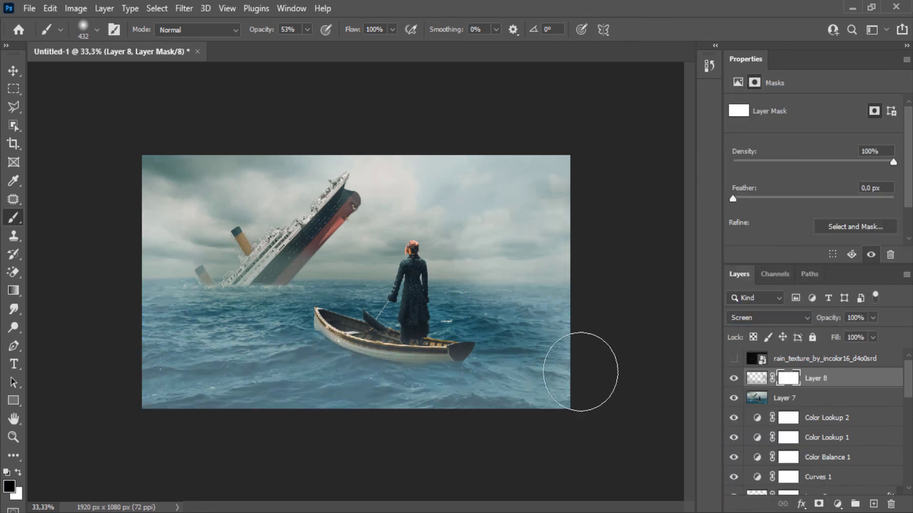
{"action": "key", "text": "d"}
{"action": "mouse_move", "coordinate": [169, 322]}
{"action": "left_mouse_down"}
{"action": "mouse_move", "coordinate": [297, 322]}
{"action": "mouse_move", "coordinate": [489, 273]}
{"action": "mouse_move", "coordinate": [281, 322]}
{"action": "mouse_move", "coordinate": [156, 338]}
{"action": "left_mouse_up"}
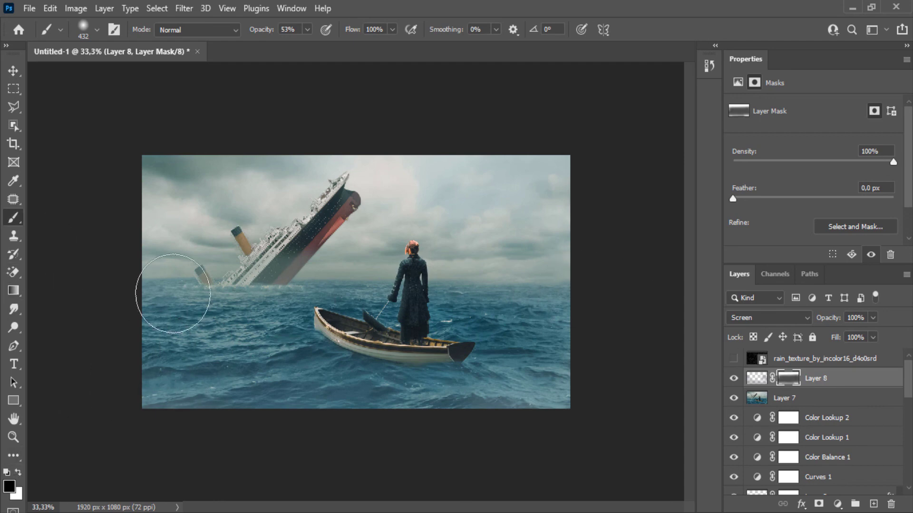
Paint more grey haze on Layer 8 itself around the ship's waterline and in the sky, and compare with the layer hidden.
{"action": "left_click", "coordinate": [756, 382]}
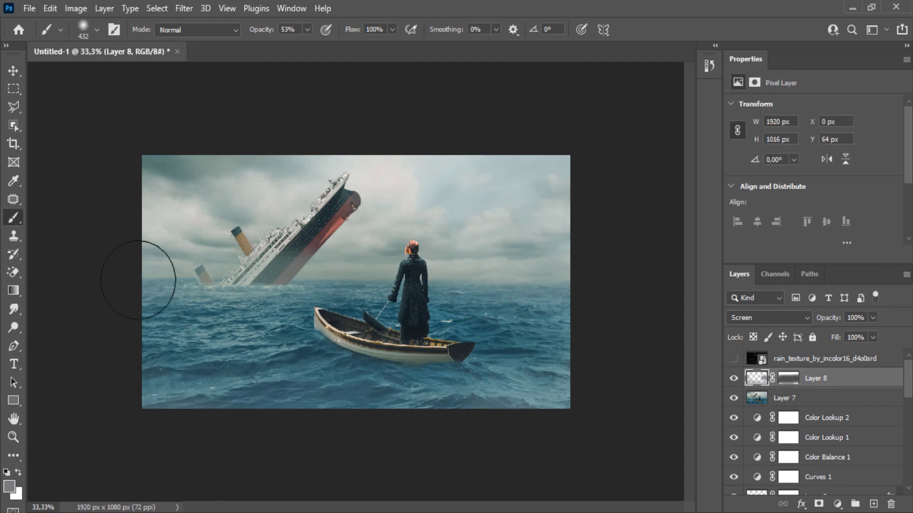
{"action": "mouse_move", "coordinate": [192, 268]}
{"action": "left_mouse_down"}
{"action": "mouse_move", "coordinate": [299, 258]}
{"action": "mouse_move", "coordinate": [352, 267]}
{"action": "mouse_move", "coordinate": [293, 268]}
{"action": "mouse_move", "coordinate": [246, 302]}
{"action": "mouse_move", "coordinate": [149, 285]}
{"action": "left_mouse_up"}
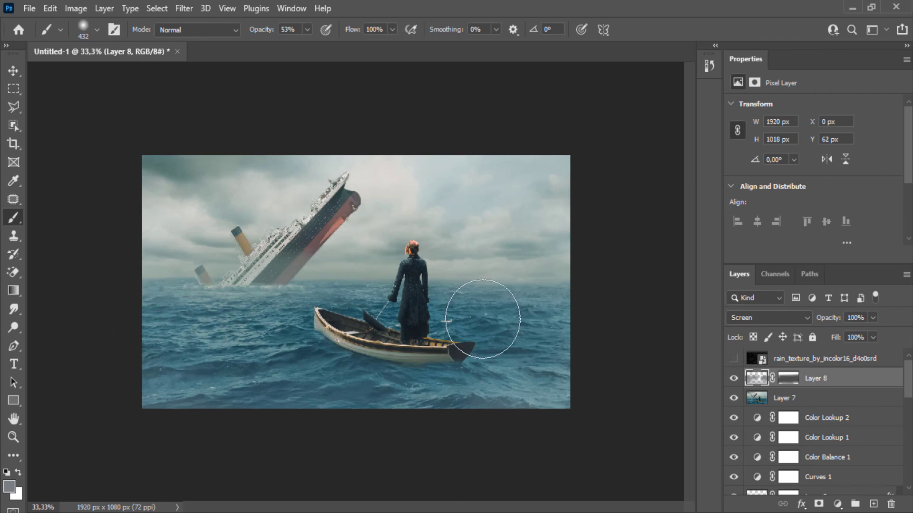
{"action": "mouse_move", "coordinate": [413, 200]}
{"action": "left_mouse_down"}
{"action": "mouse_move", "coordinate": [364, 173]}
{"action": "mouse_move", "coordinate": [318, 176]}
{"action": "mouse_move", "coordinate": [296, 165]}
{"action": "mouse_move", "coordinate": [363, 161]}
{"action": "mouse_move", "coordinate": [349, 207]}
{"action": "mouse_move", "coordinate": [456, 178]}
{"action": "mouse_move", "coordinate": [440, 178]}
{"action": "mouse_move", "coordinate": [490, 146]}
{"action": "mouse_move", "coordinate": [537, 137]}
{"action": "mouse_move", "coordinate": [432, 177]}
{"action": "mouse_move", "coordinate": [535, 149]}
{"action": "mouse_move", "coordinate": [474, 203]}
{"action": "left_mouse_up"}
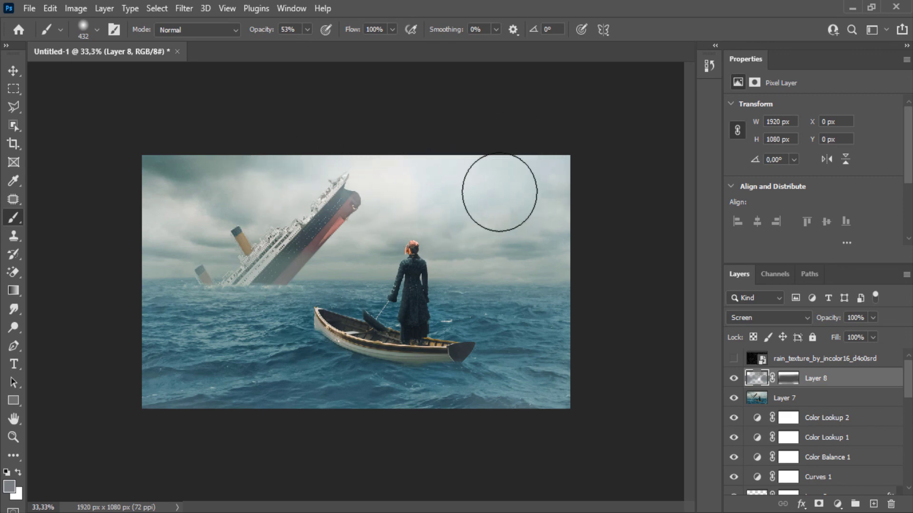
{"action": "left_click", "coordinate": [733, 380]}
{"action": "left_click", "coordinate": [733, 379]}
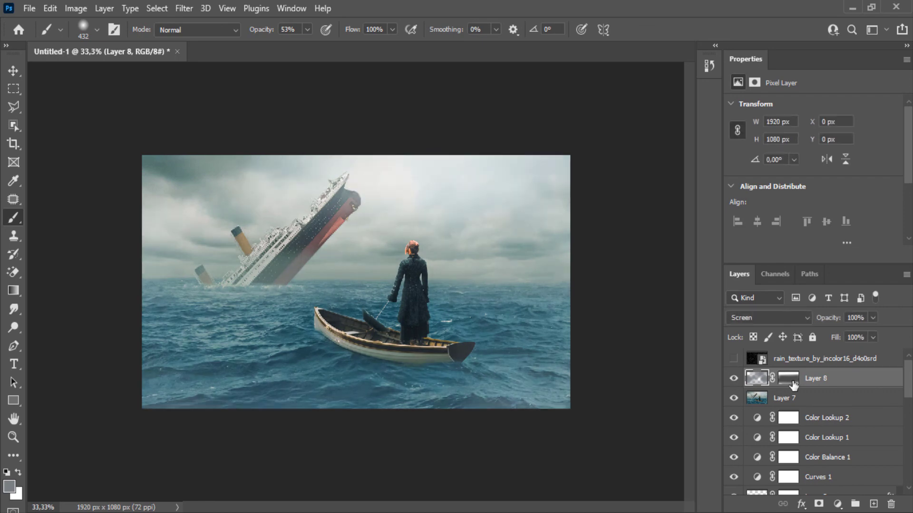
Paint black on Layer 8's mask across the sky to soften the added haze.
{"action": "left_click", "coordinate": [787, 378]}
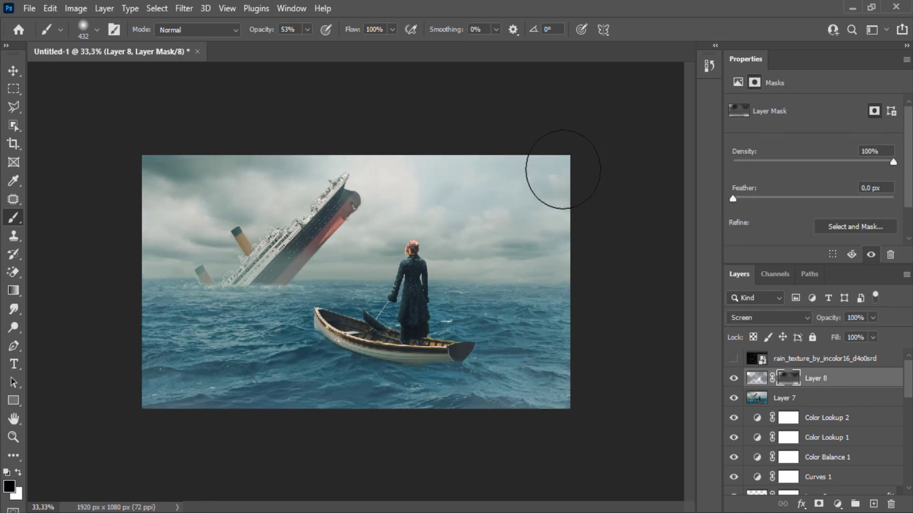
{"action": "mouse_move", "coordinate": [540, 168]}
{"action": "left_mouse_down"}
{"action": "mouse_move", "coordinate": [469, 188]}
{"action": "mouse_move", "coordinate": [437, 211]}
{"action": "left_mouse_up"}
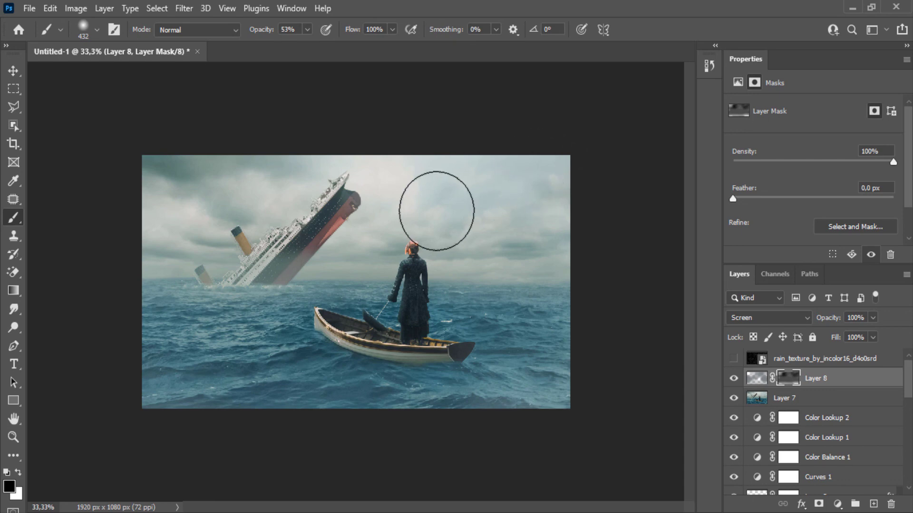
Select Layer 7 and try a white stroke beside the boat's hull with Kyle's Supreme Spatter brush at 42 px.
{"action": "left_click", "coordinate": [799, 399]}
{"action": "scroll", "coordinate": [326, 366], "scroll_direction": "up", "scroll_amount": 6}
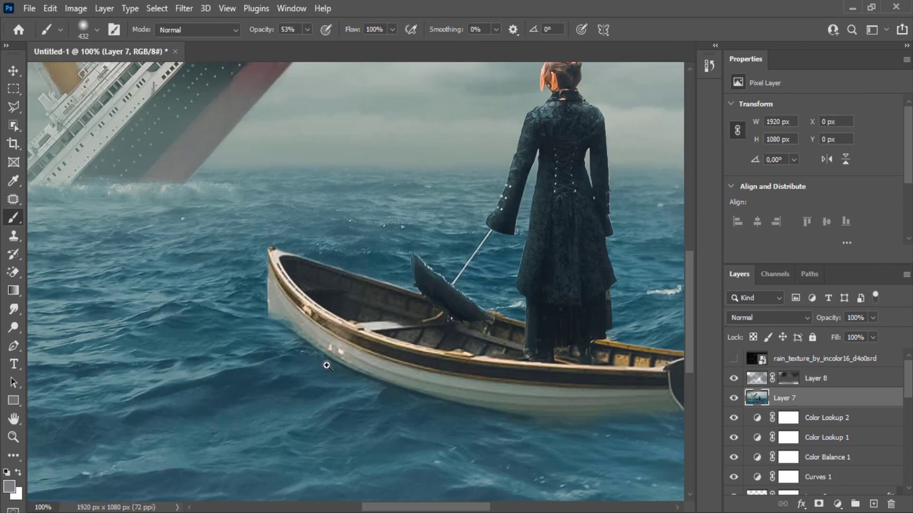
{"action": "right_click", "coordinate": [313, 260]}
{"action": "left_click", "coordinate": [438, 379]}
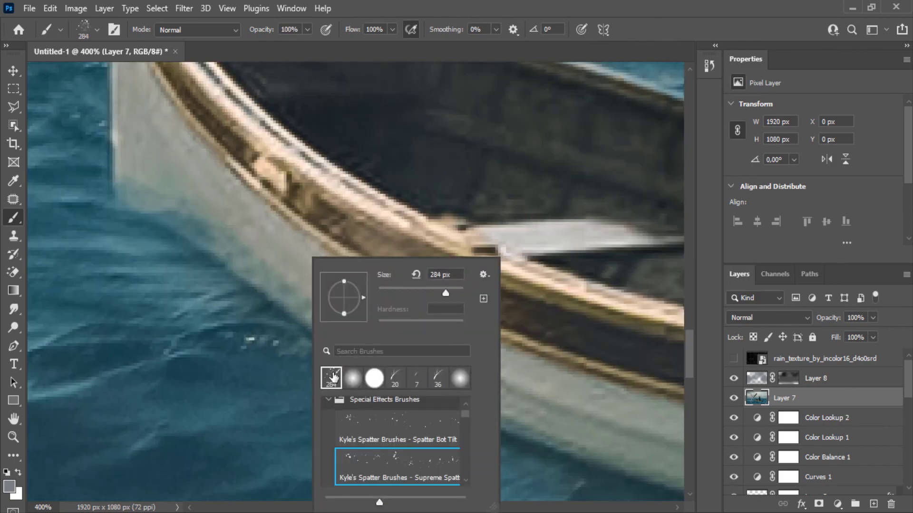
{"action": "left_click", "coordinate": [14, 487]}
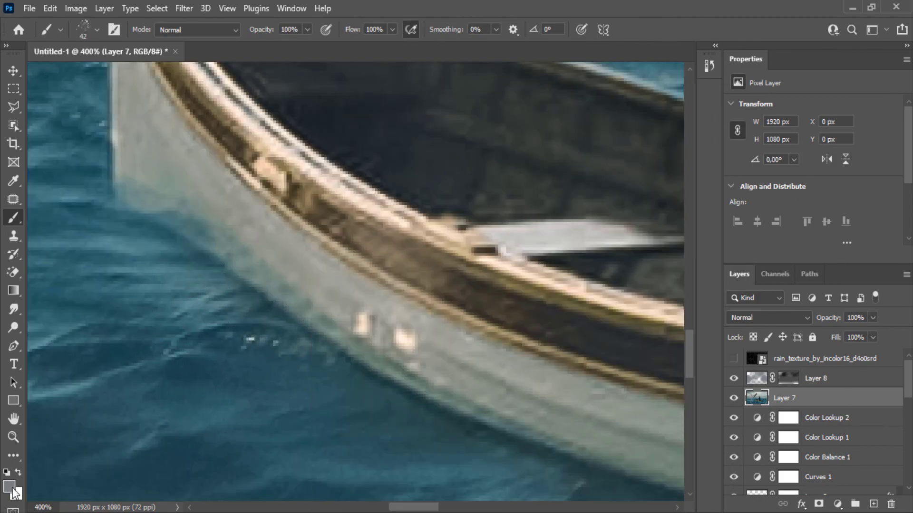
{"action": "left_click", "coordinate": [474, 241]}
{"action": "left_click", "coordinate": [772, 222]}
{"action": "left_click_drag", "start_coordinate": [361, 360], "coordinate": [353, 351]}
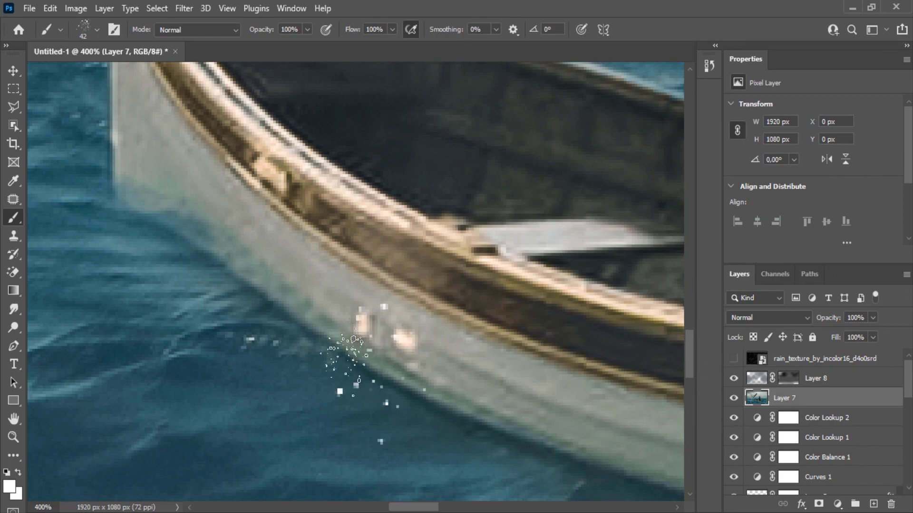
Reduce the spatter brush to 12 px and stamp small white splashes along the hull's waterline near the bow.
{"action": "right_click", "coordinate": [360, 362]}
{"action": "key", "text": "Return"}
{"action": "left_click", "coordinate": [292, 314]}
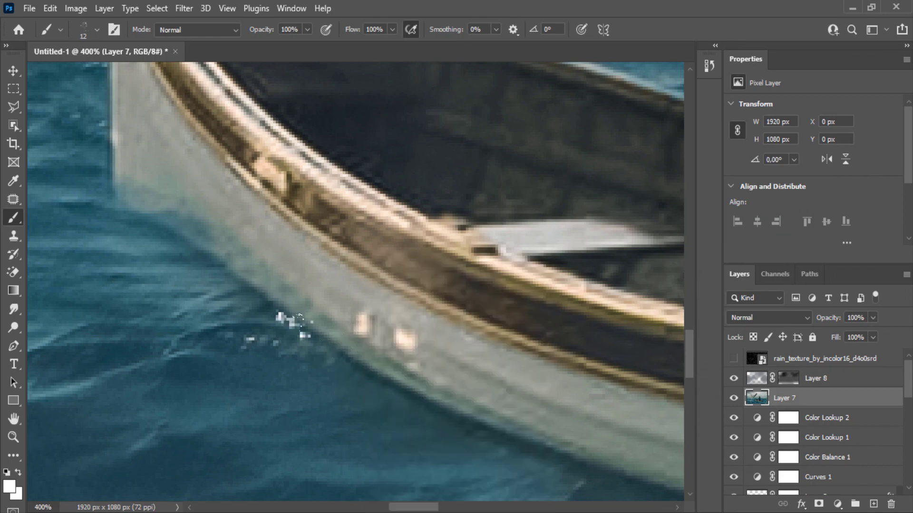
{"action": "left_click", "coordinate": [293, 322]}
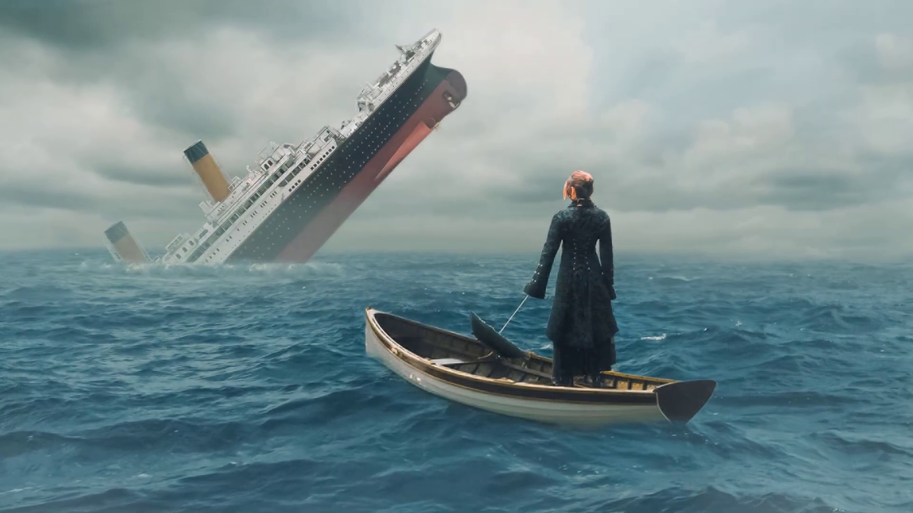